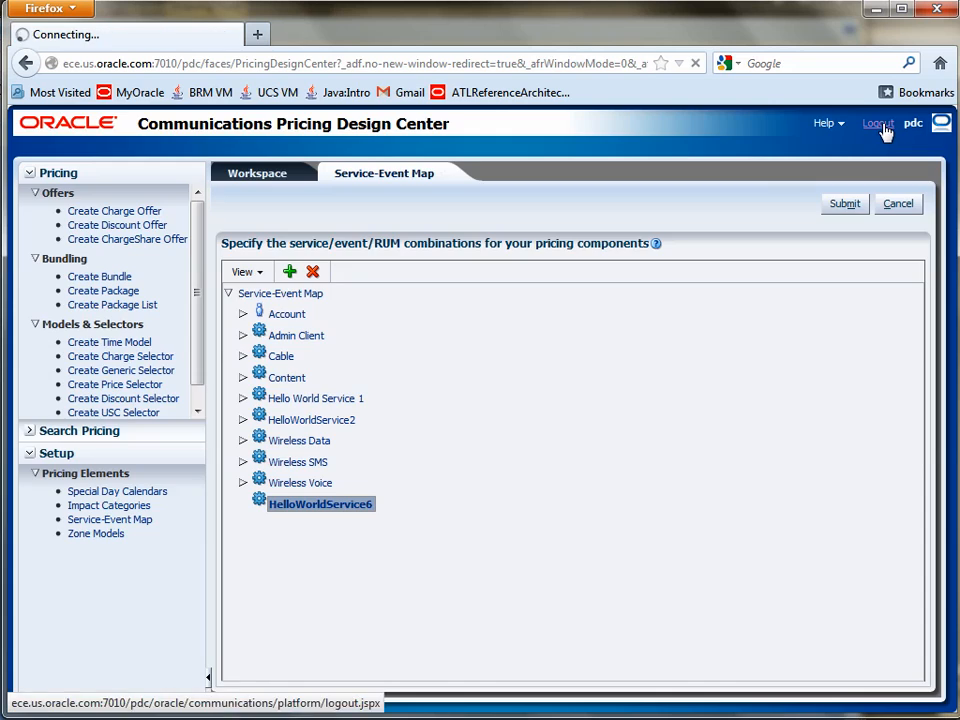
Step: Log in to the Pricing Design Center by entering the account username and password
text(pdc)
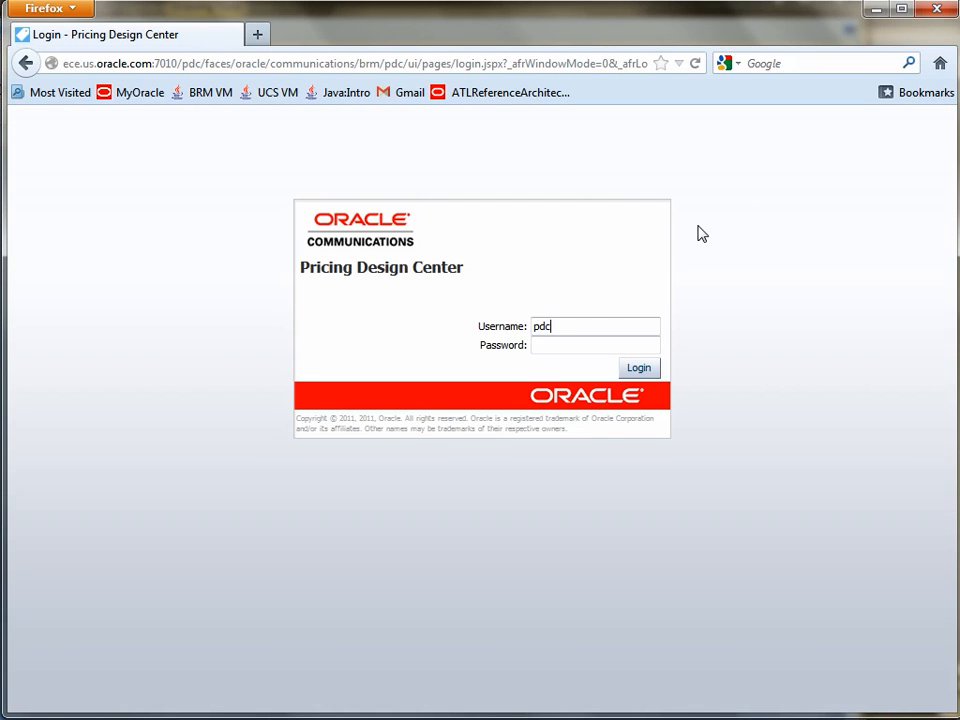
key(Tab)
text(p***)
key(Return)
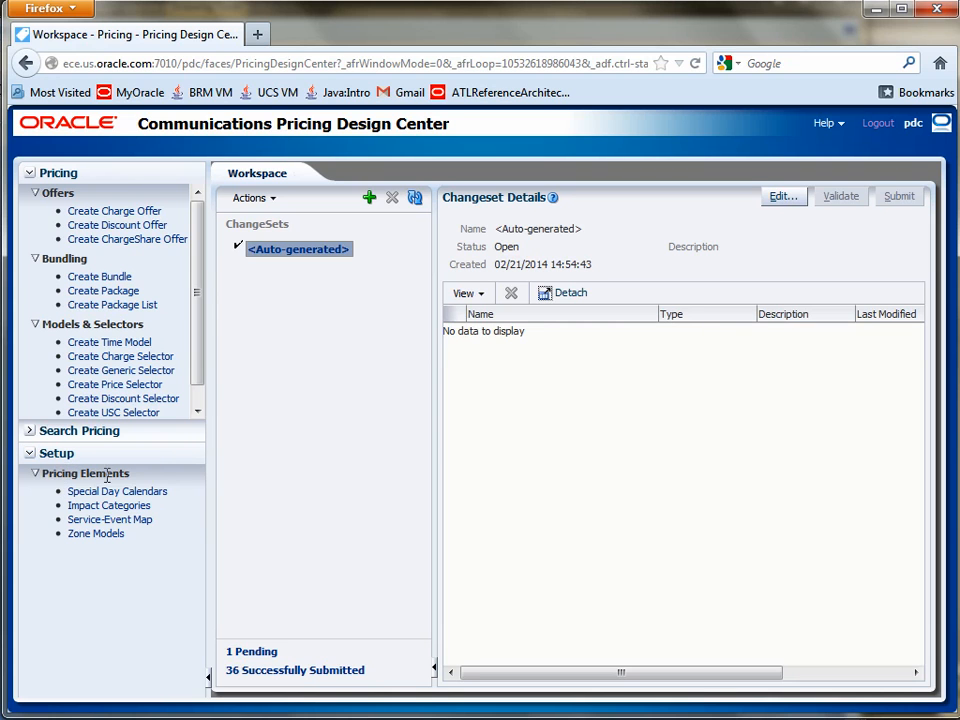
Step: Open the Service-Event Map and add HelloWorldService6 as a service under its root
click(113, 524)
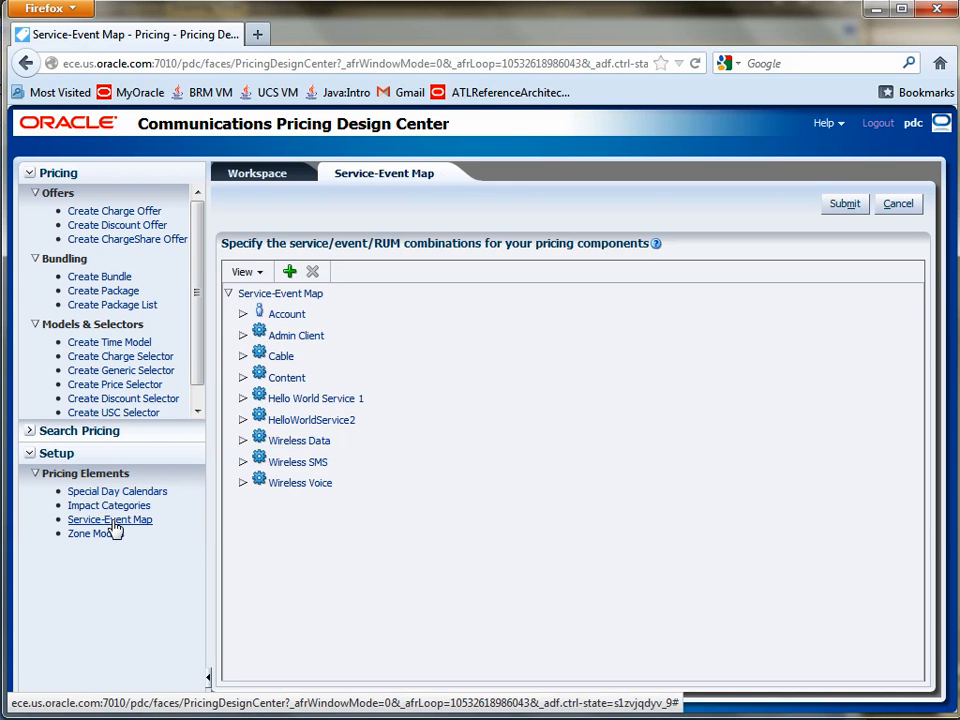
click(287, 296)
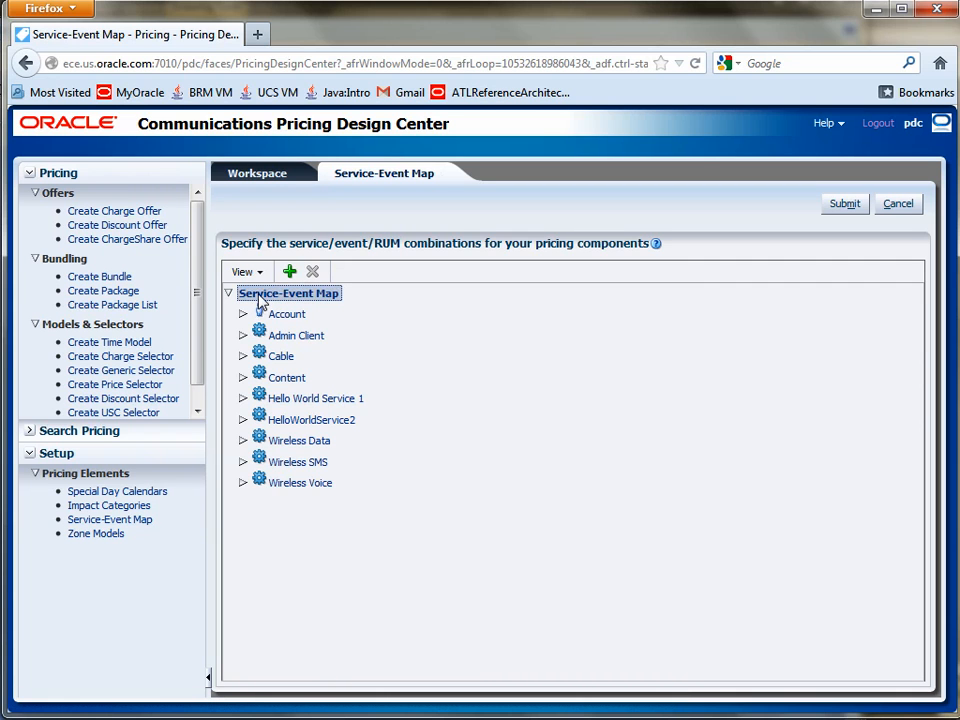
click(291, 273)
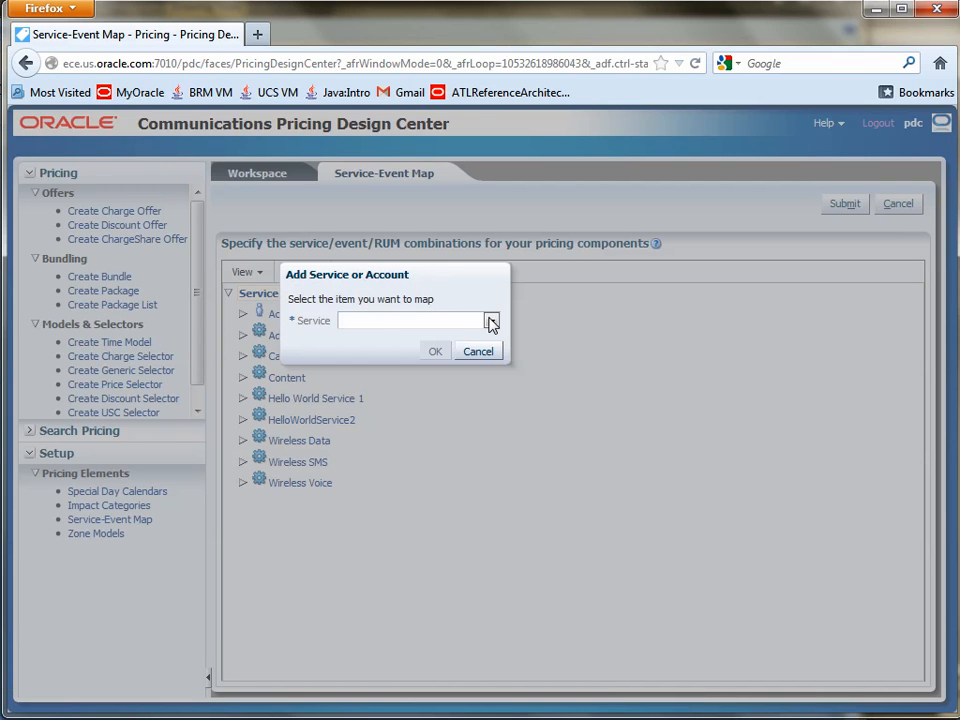
click(491, 320)
drag(495, 349, 504, 388)
click(431, 410)
click(433, 354)
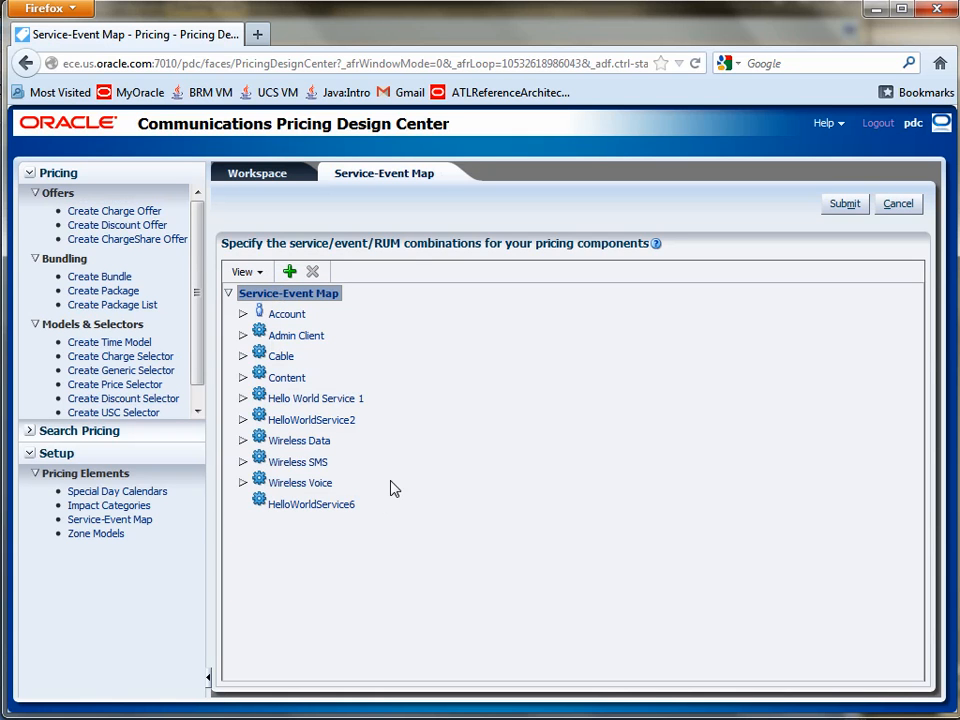
Step: Add the HelloWorldEvent6 event to HelloWorldService6
click(330, 509)
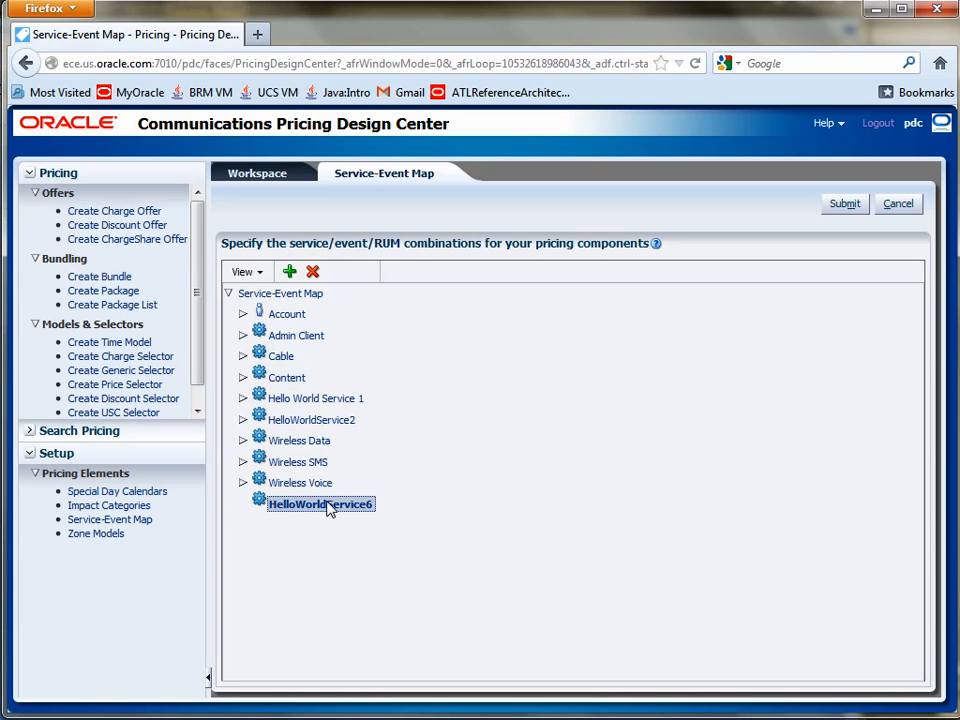
right_click(330, 508)
click(362, 515)
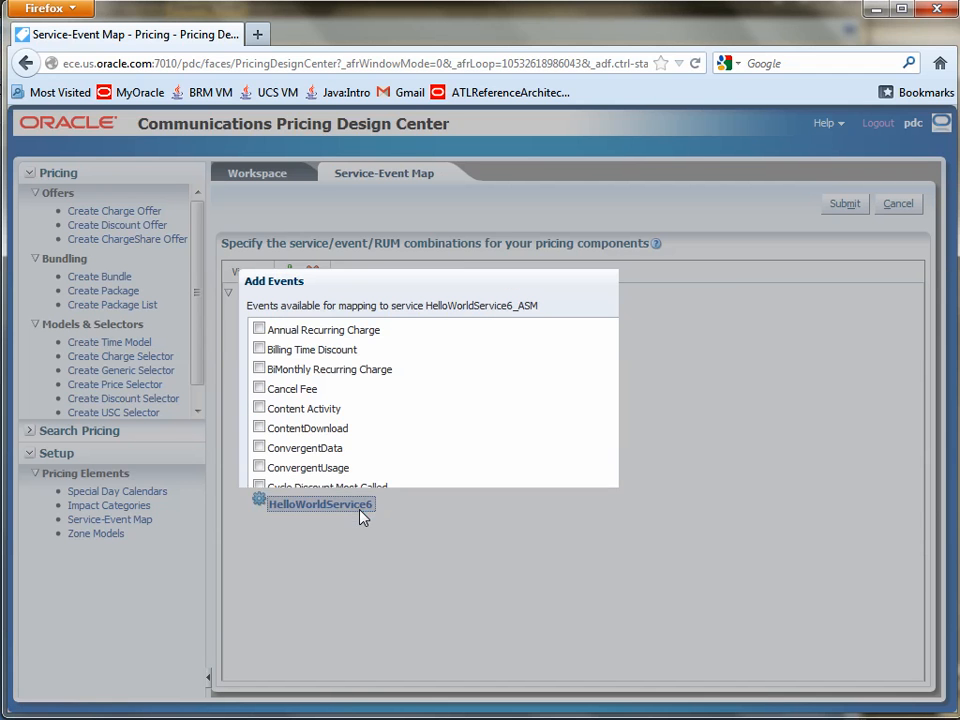
drag(706, 352, 709, 411)
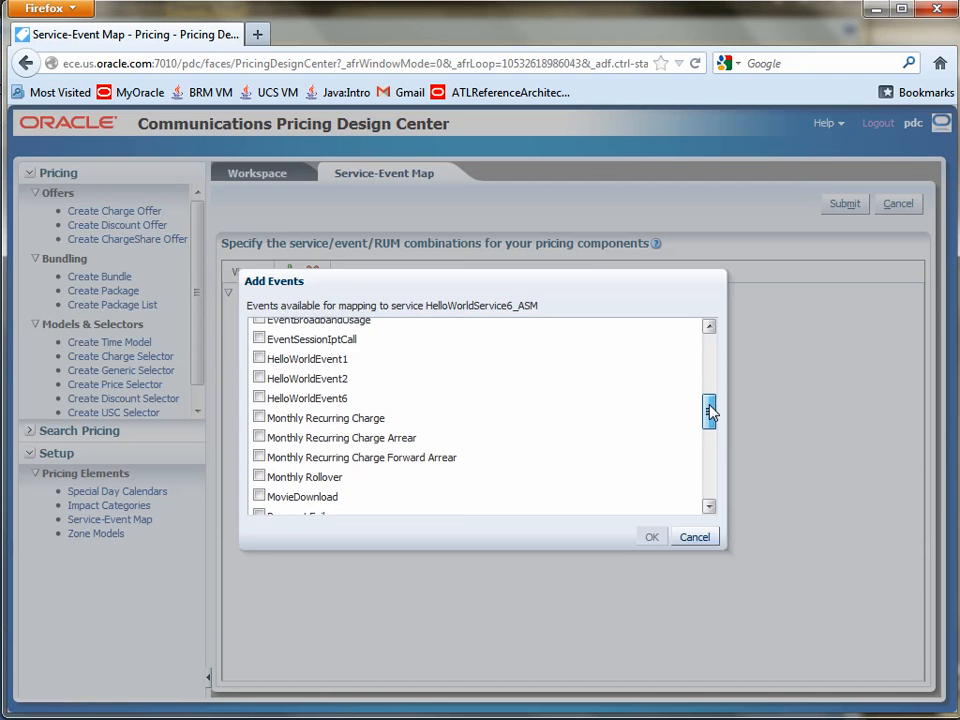
click(259, 391)
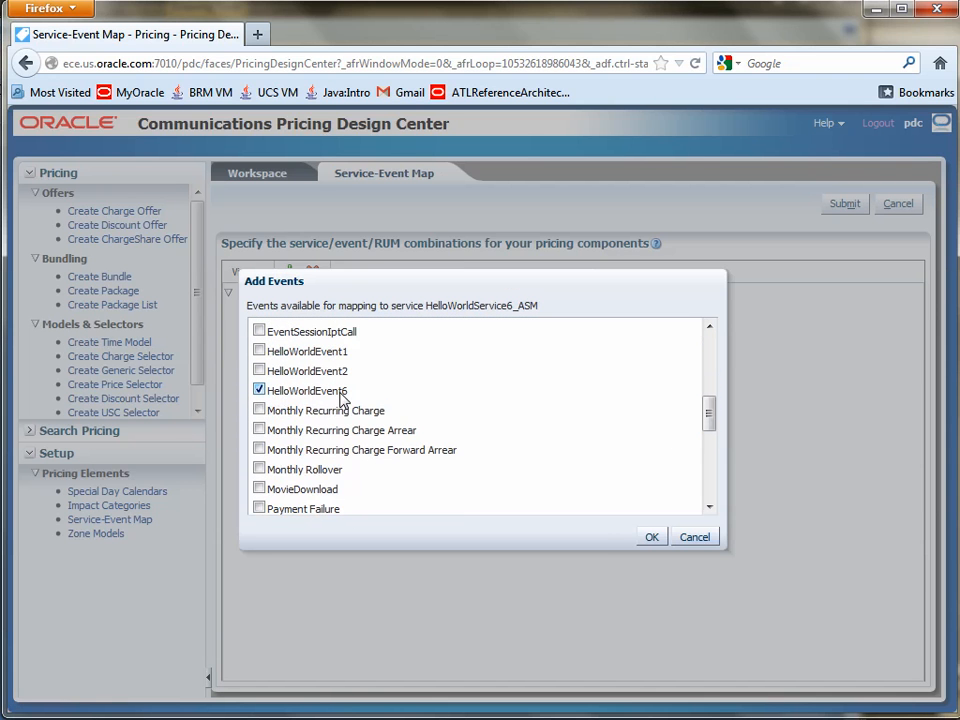
click(651, 539)
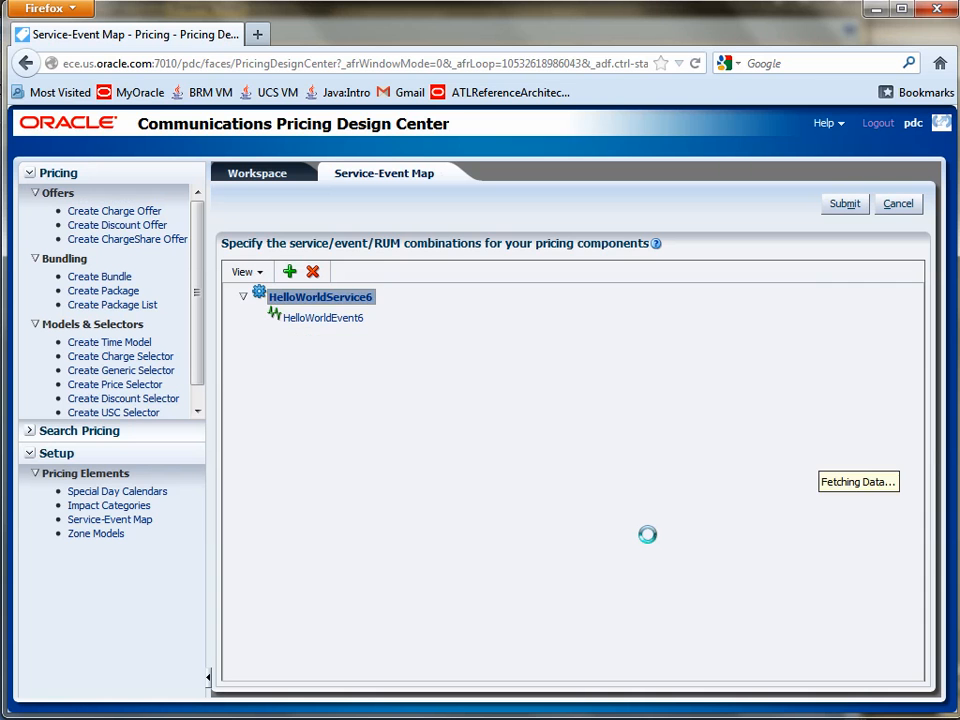
Step: Start a new RUM in the RUM mapping of HelloWorldEvent6, with hwr6 as both its name and code
click(362, 528)
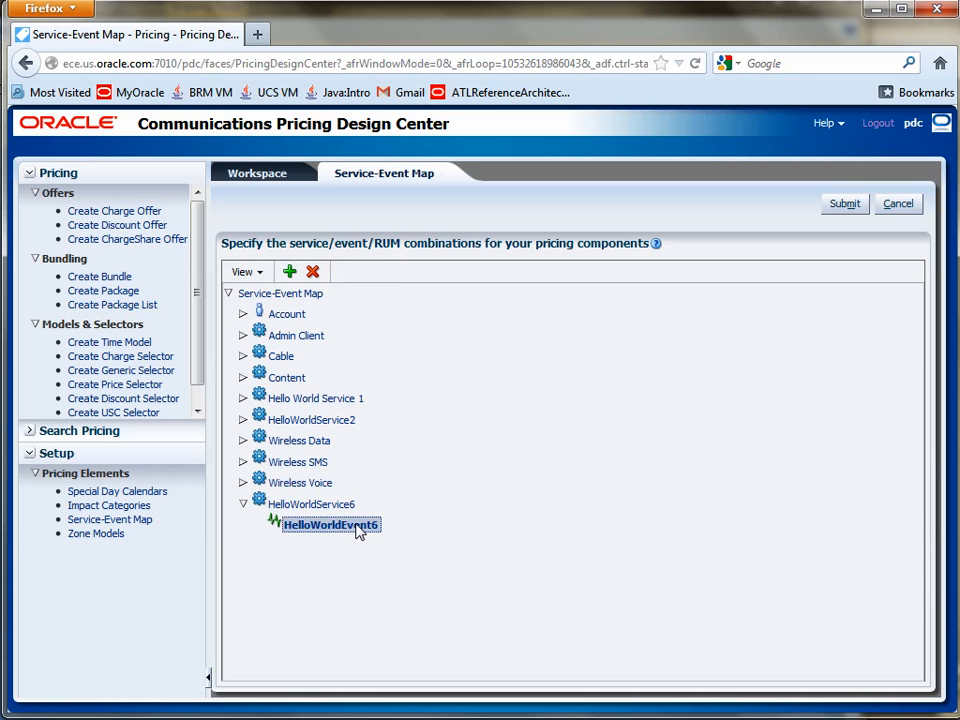
right_click(360, 529)
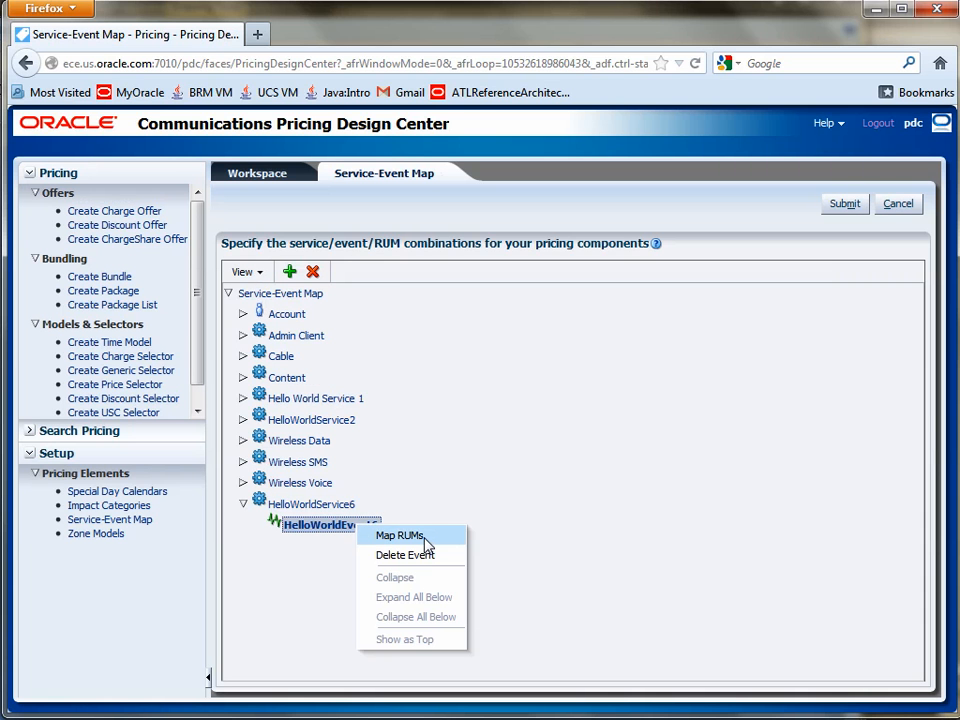
click(425, 538)
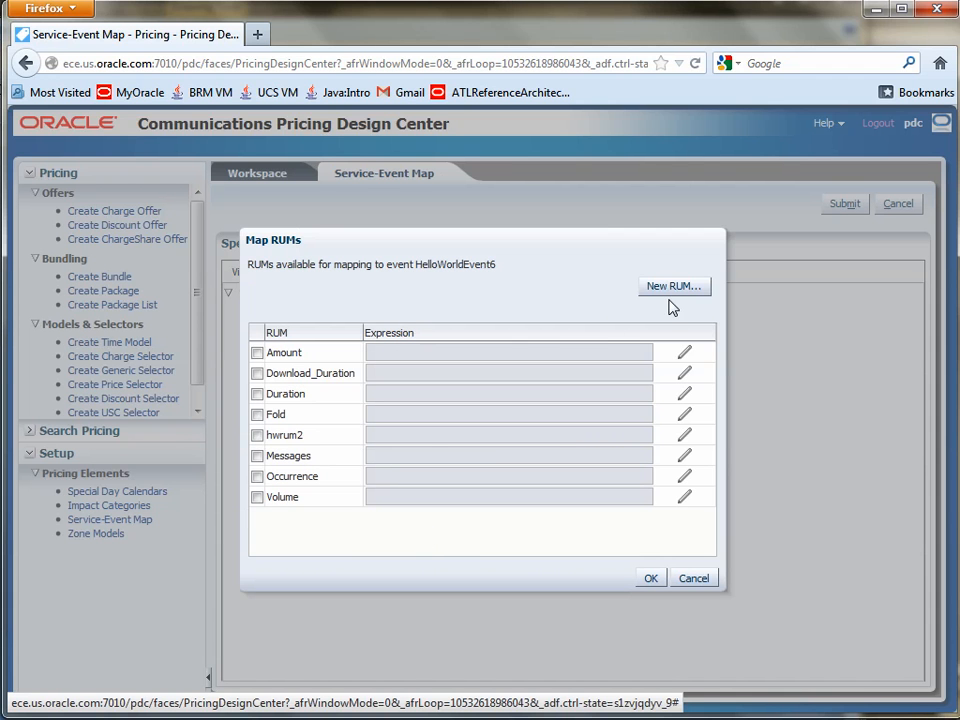
click(673, 292)
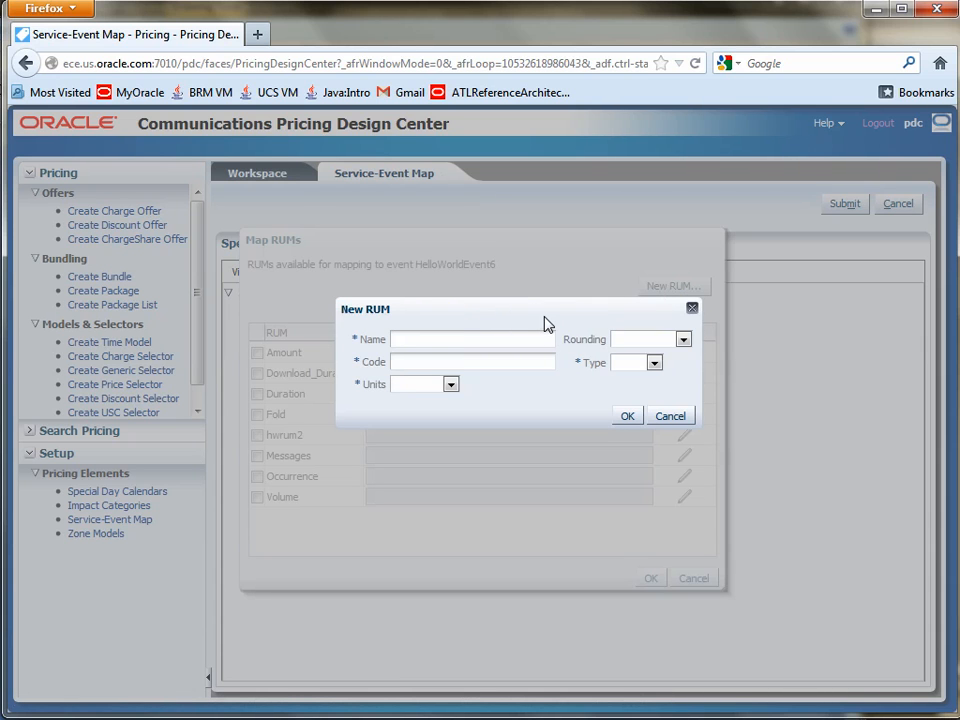
text(hwr6)
double_click(407, 338)
key(ctrl+c)
click(413, 362)
key(ctrl+v)
Step: Set the new RUM's units to Gigabyte, rounding to None and type to Whole, and create it
click(450, 385)
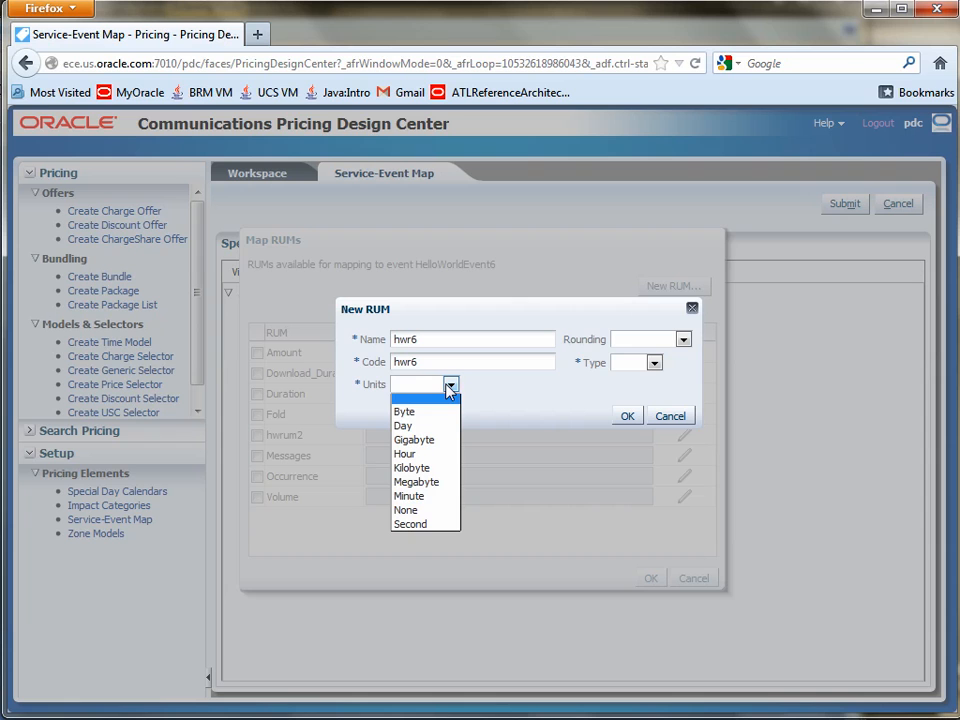
click(441, 439)
click(682, 340)
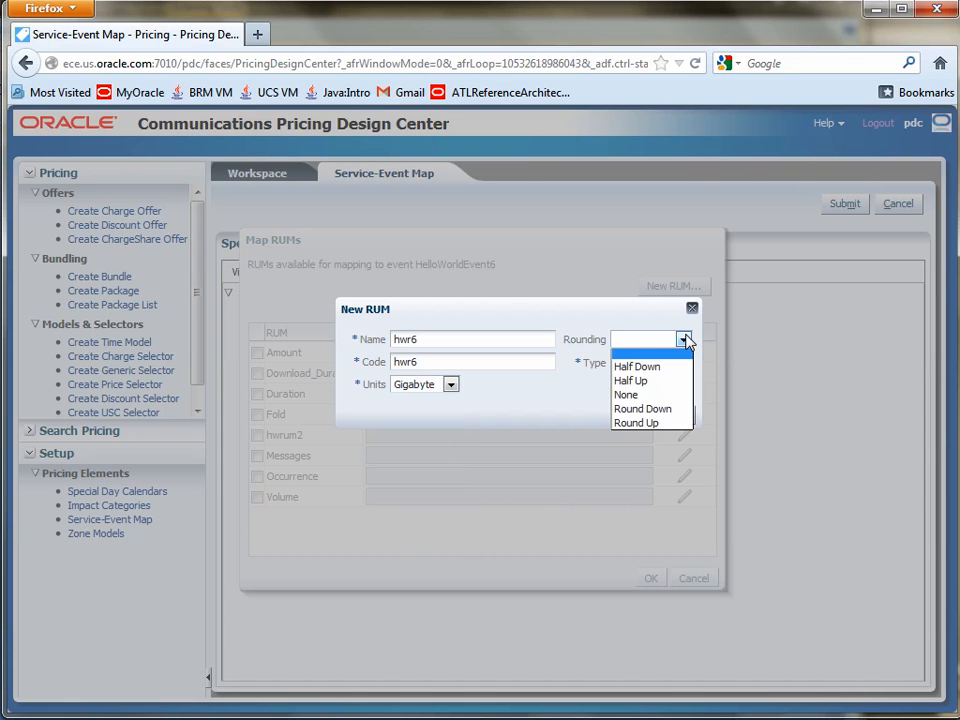
click(671, 395)
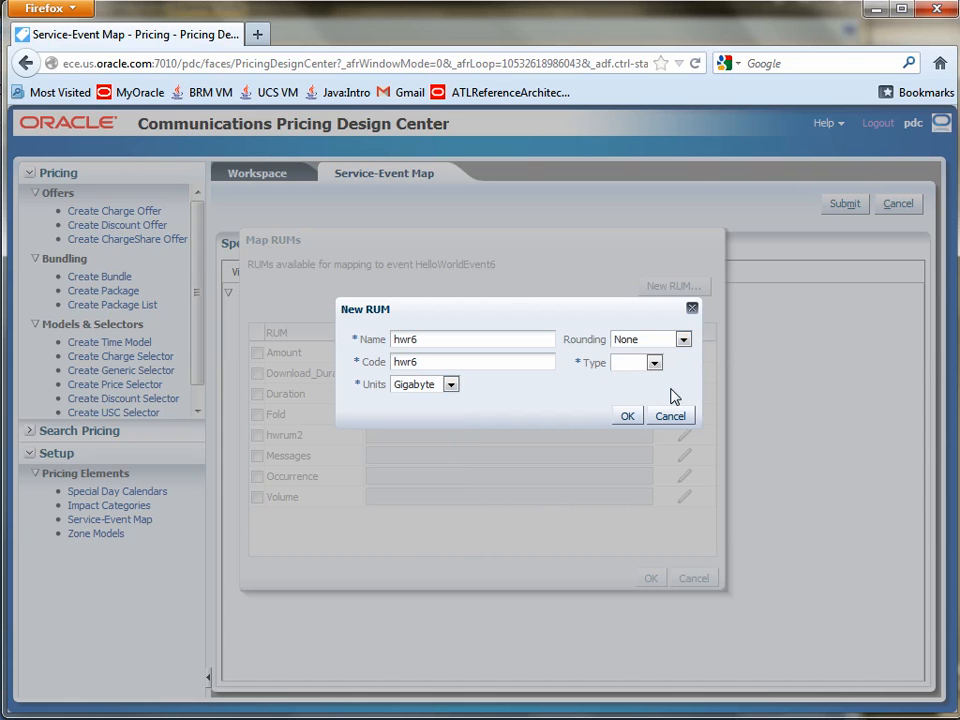
click(656, 365)
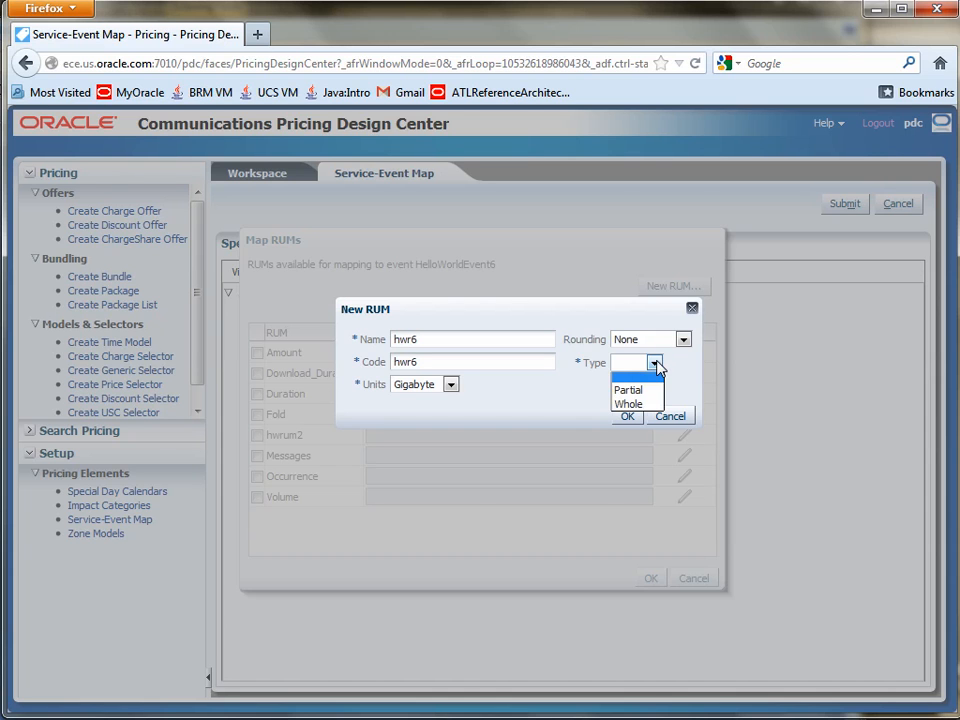
click(630, 404)
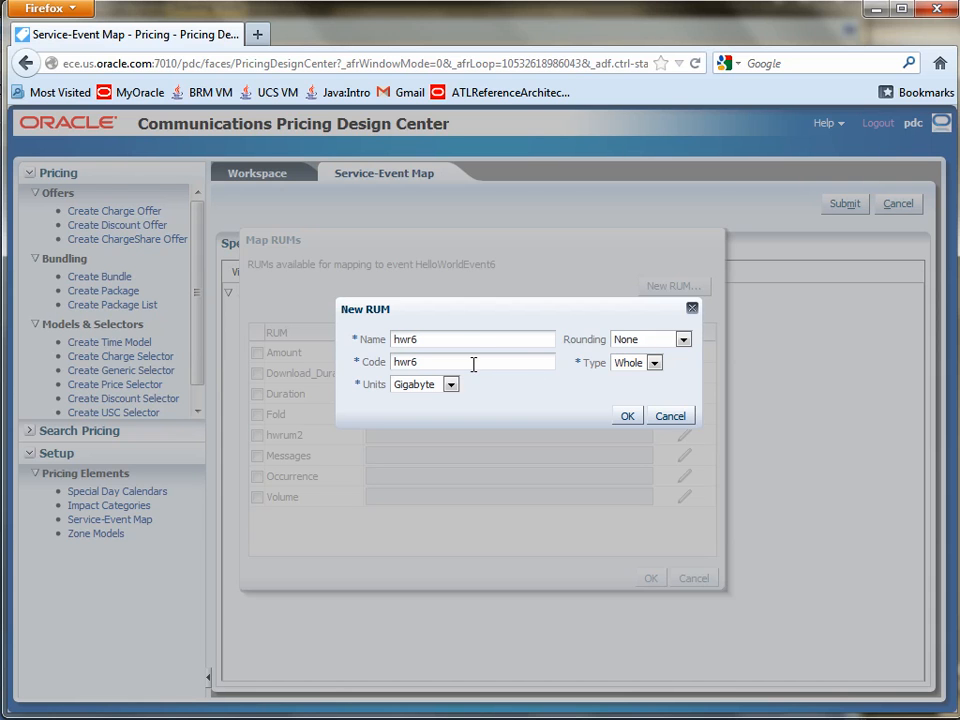
click(626, 416)
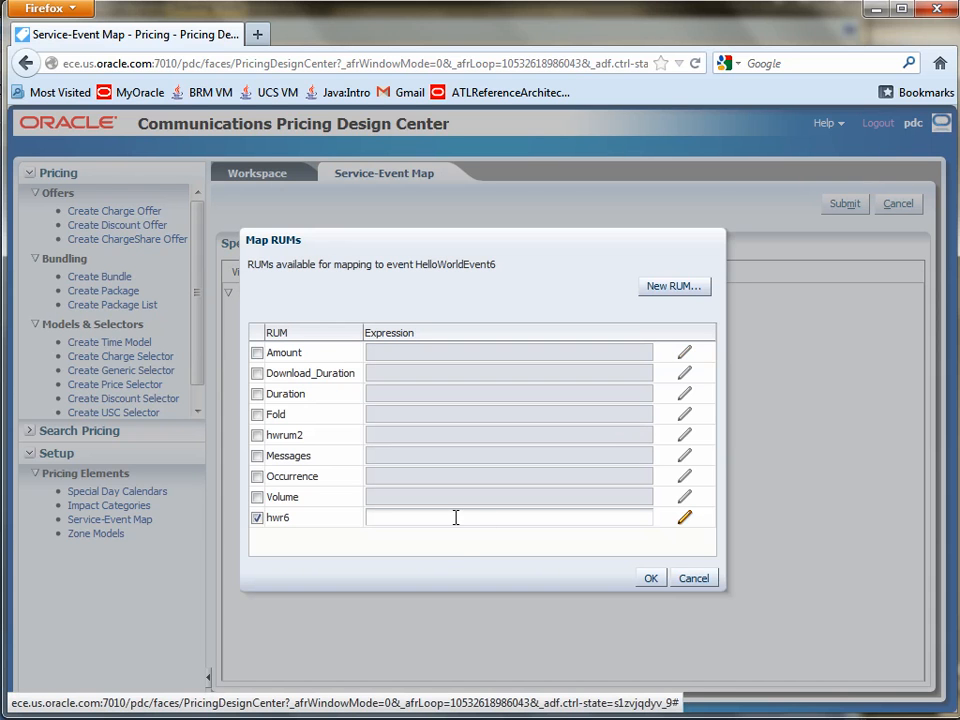
Step: Enter 1.0 as the hwr6 expression and apply the RUM mapping to HelloWorldEvent6
click(455, 517)
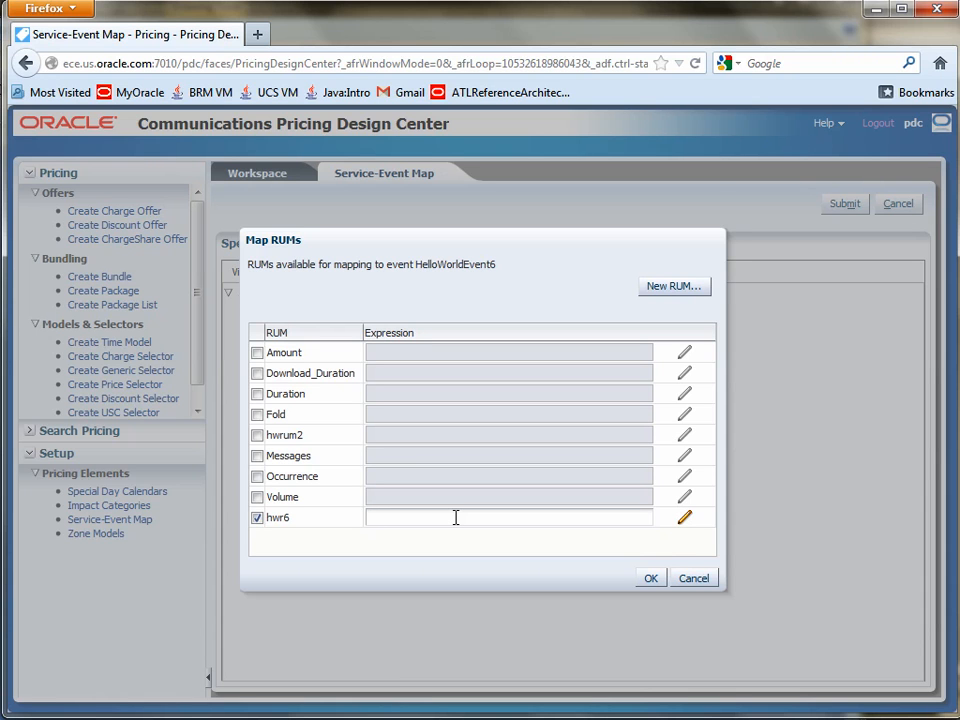
click(650, 578)
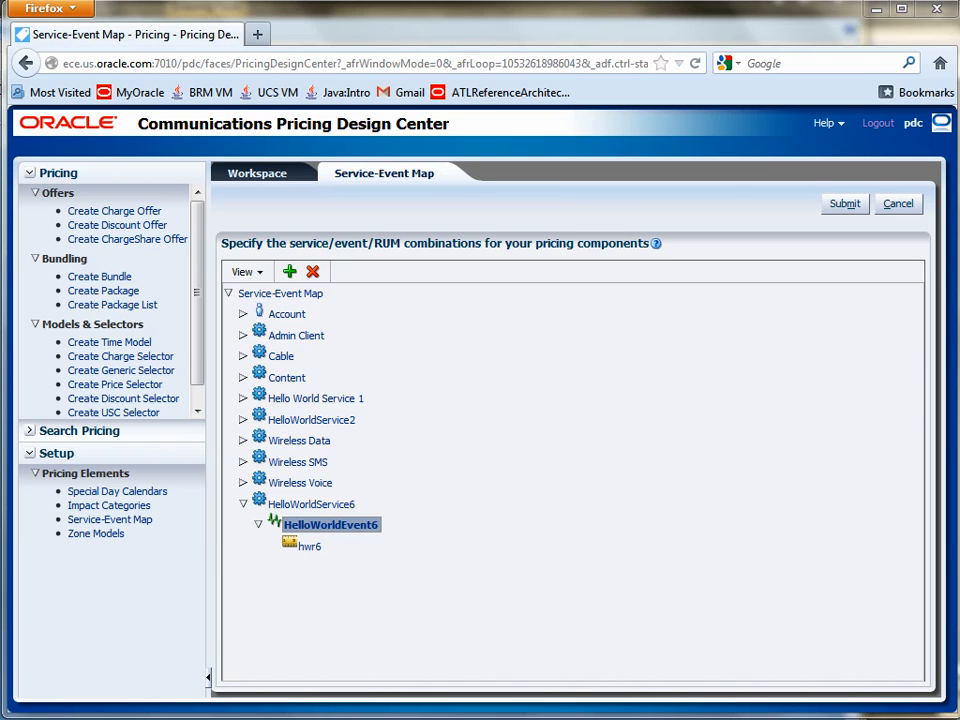
Step: Check the RUM expression in the Notepad++ notes and replace the expression of hwr6 with the DOWNLOADED_FILE field
key(Down)
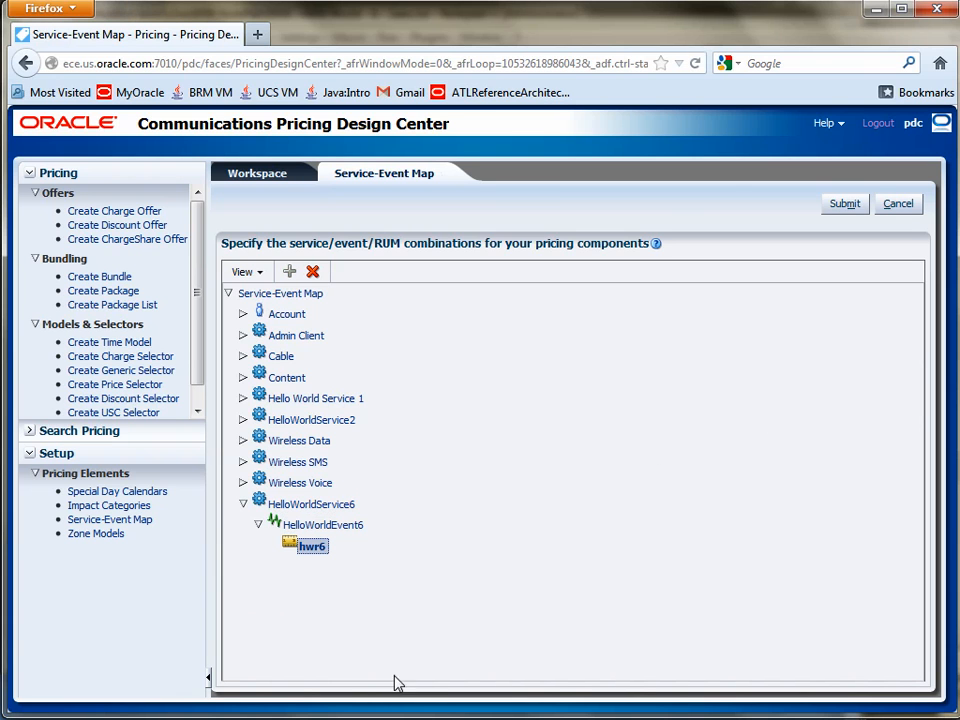
key(alt+Tab)
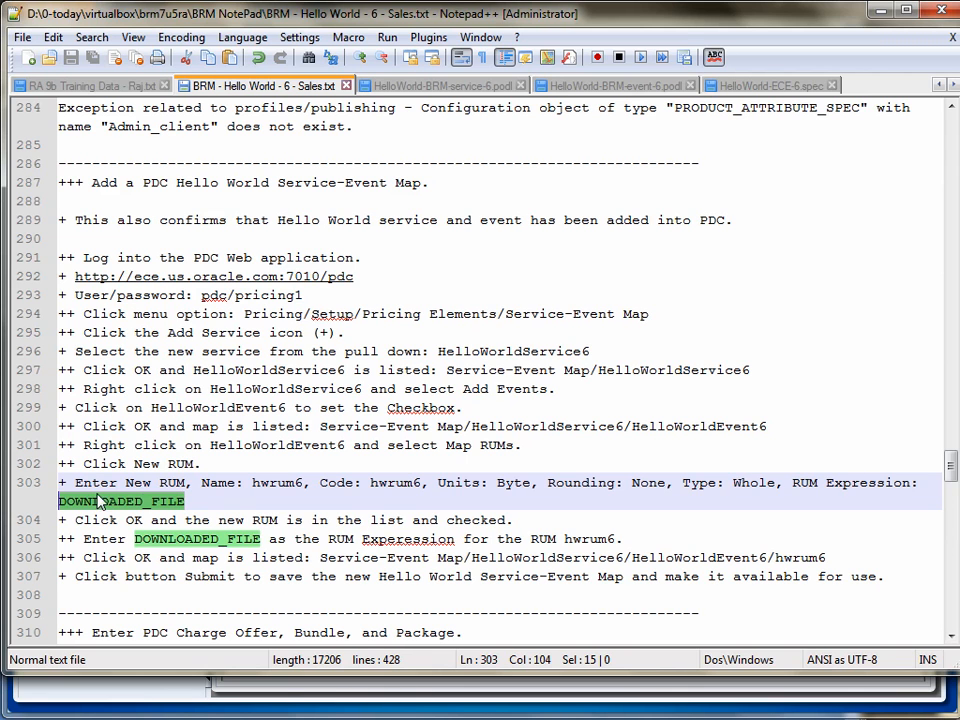
click(150, 692)
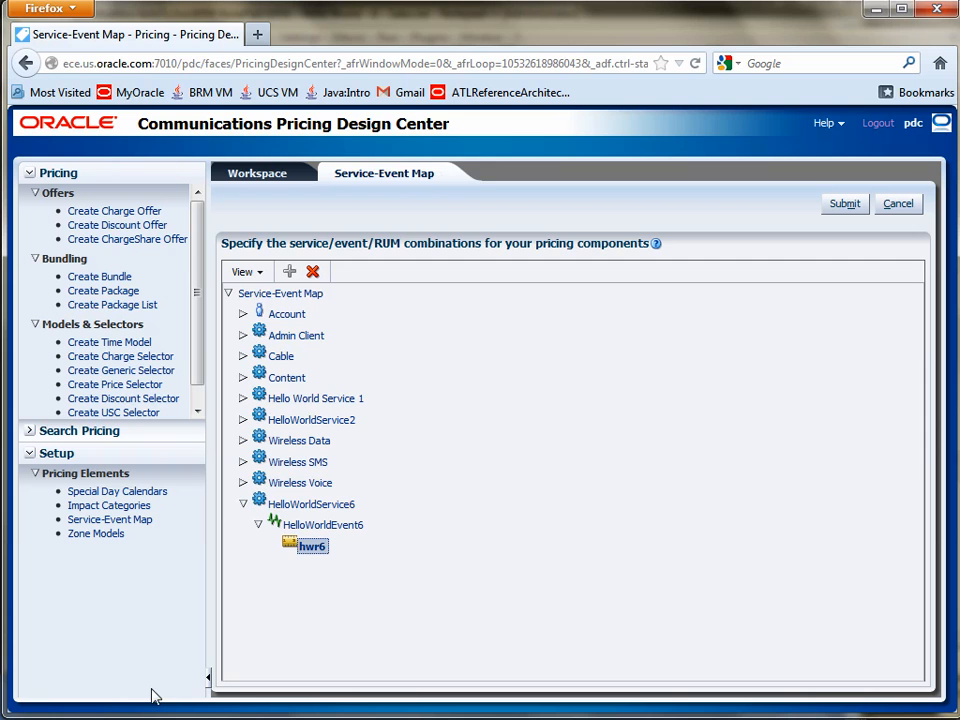
right_click(318, 550)
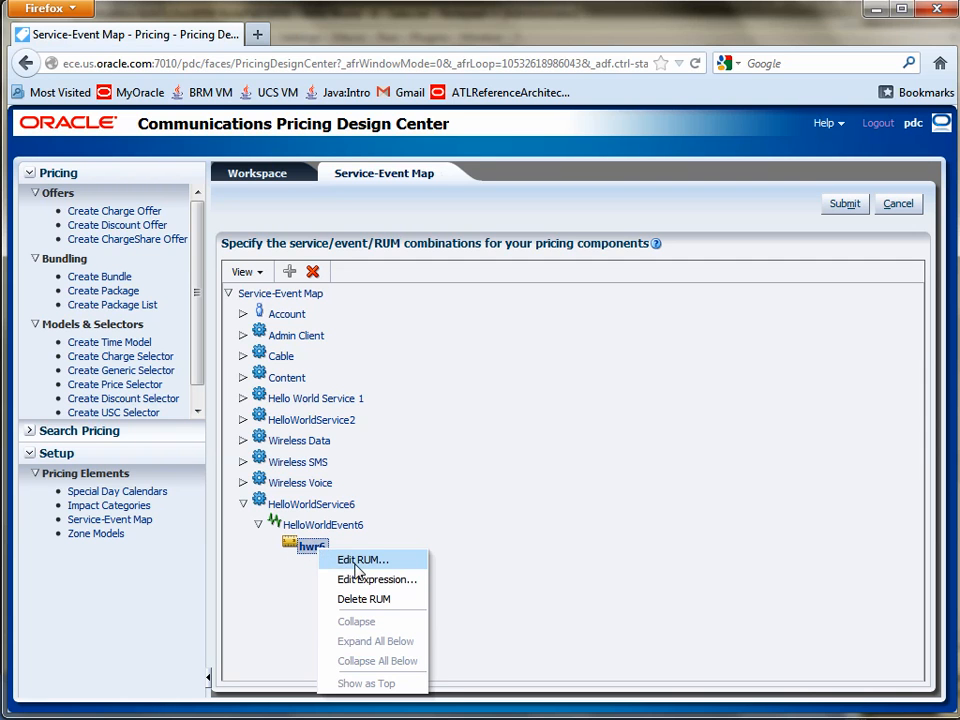
click(350, 580)
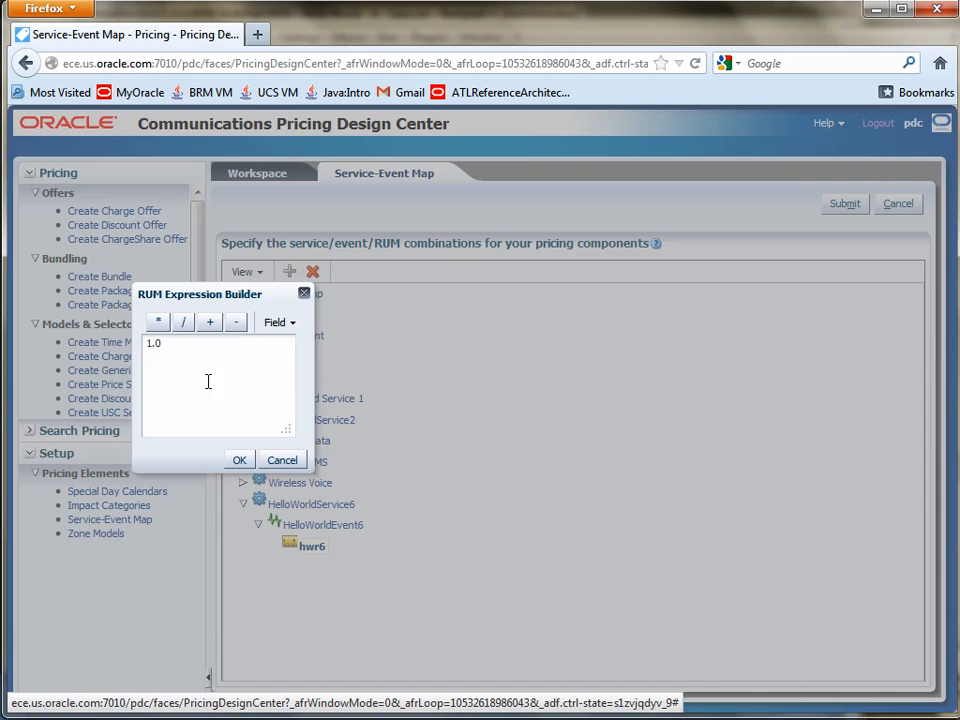
click(279, 324)
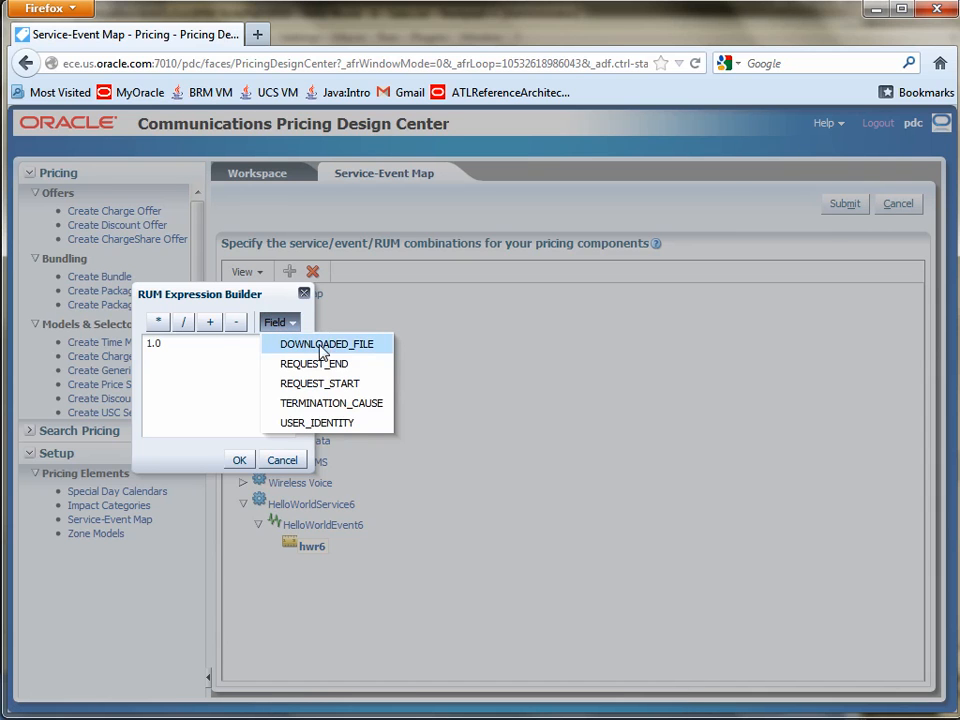
click(331, 345)
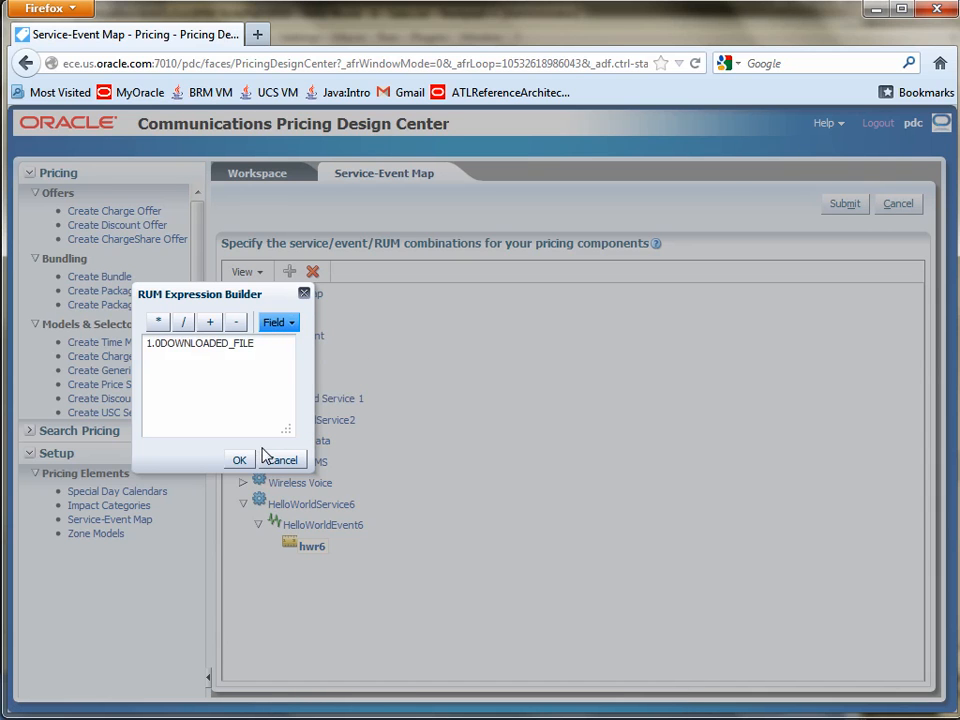
click(160, 345)
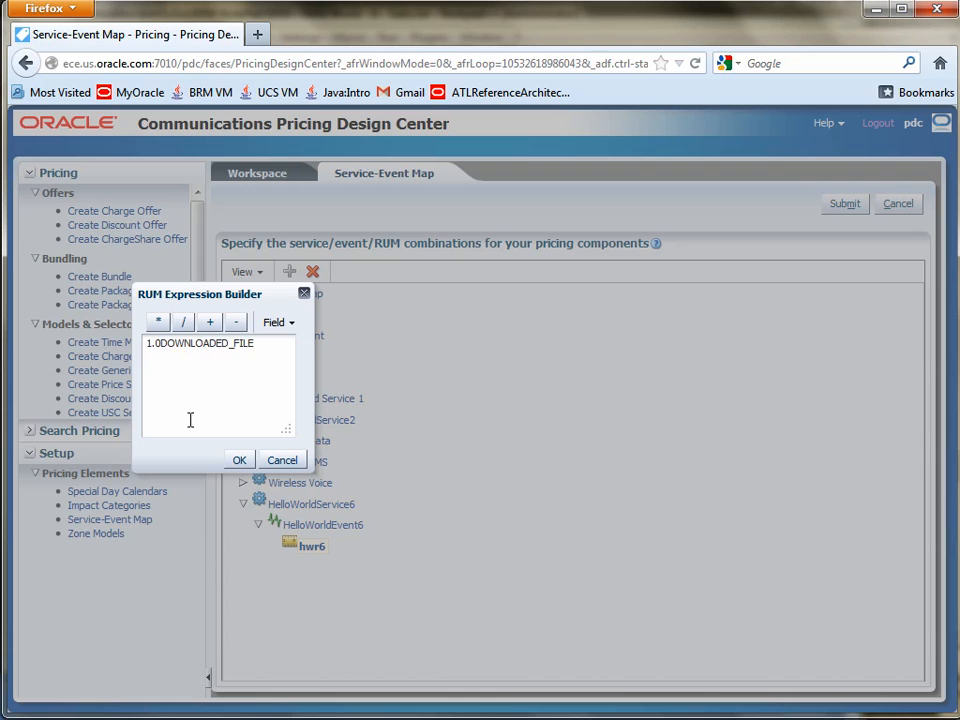
key(BackSpace)
key(BackSpace)
key(BackSpace)
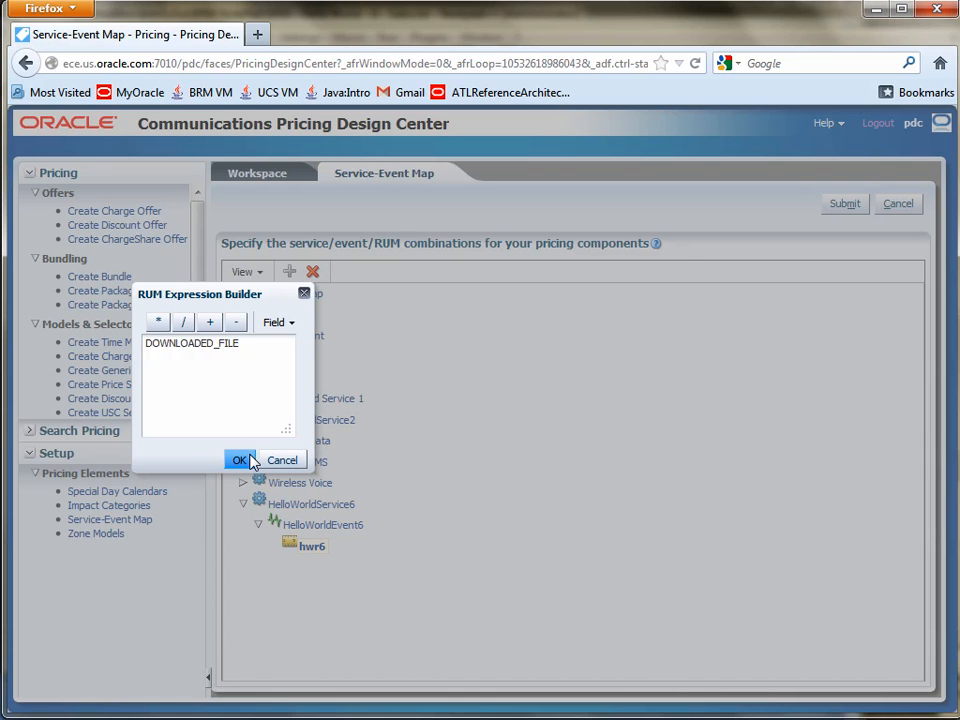
click(241, 460)
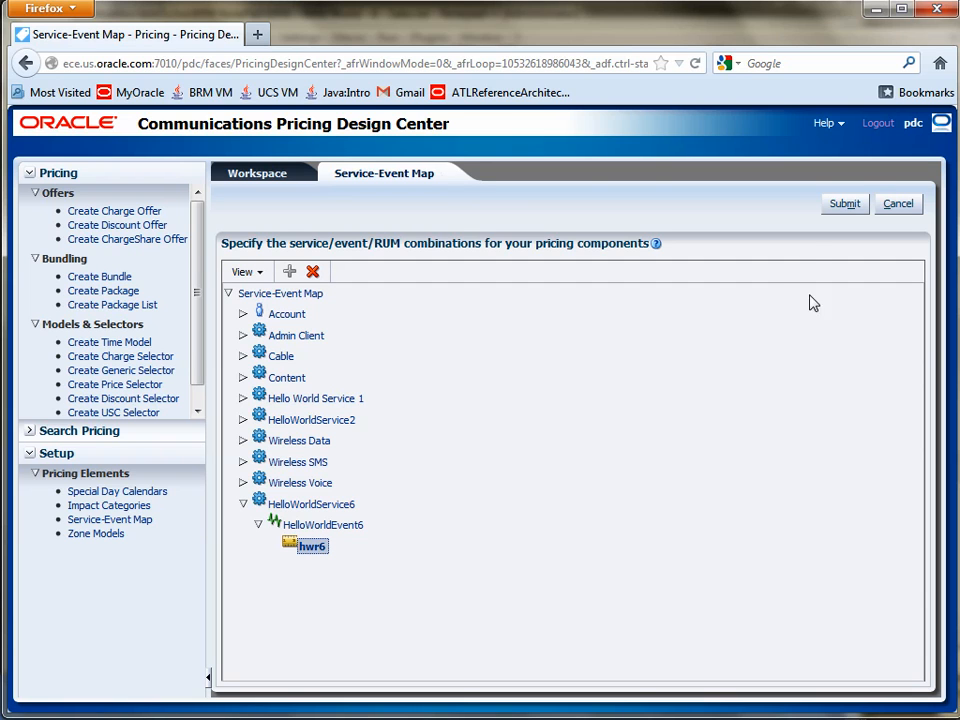
Step: Submit the service-event map to save the new mapping, and open the map again
click(843, 205)
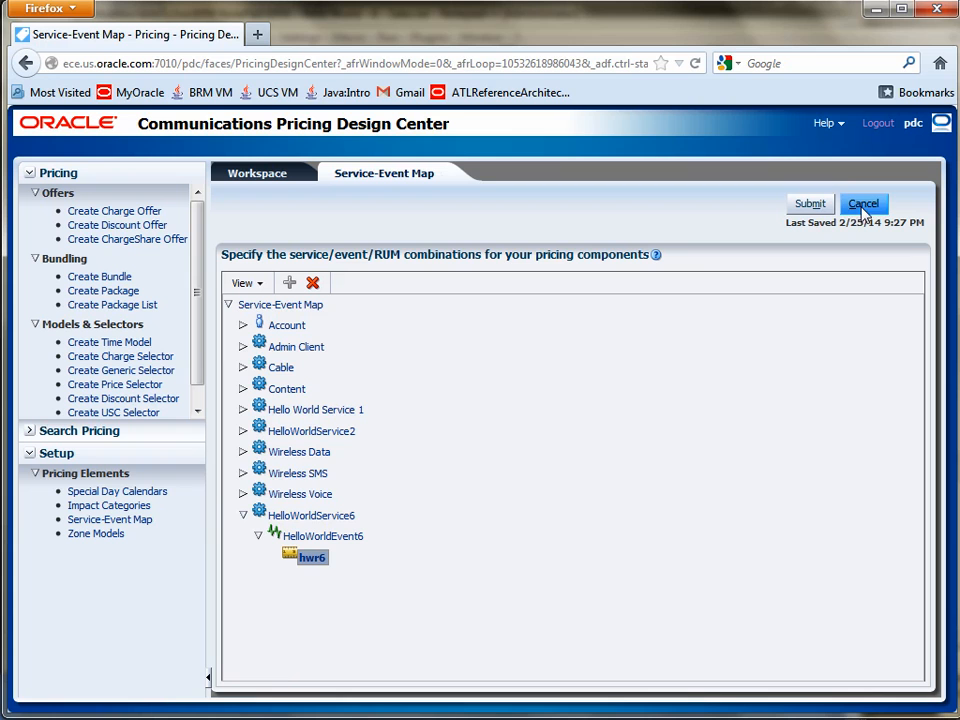
click(139, 519)
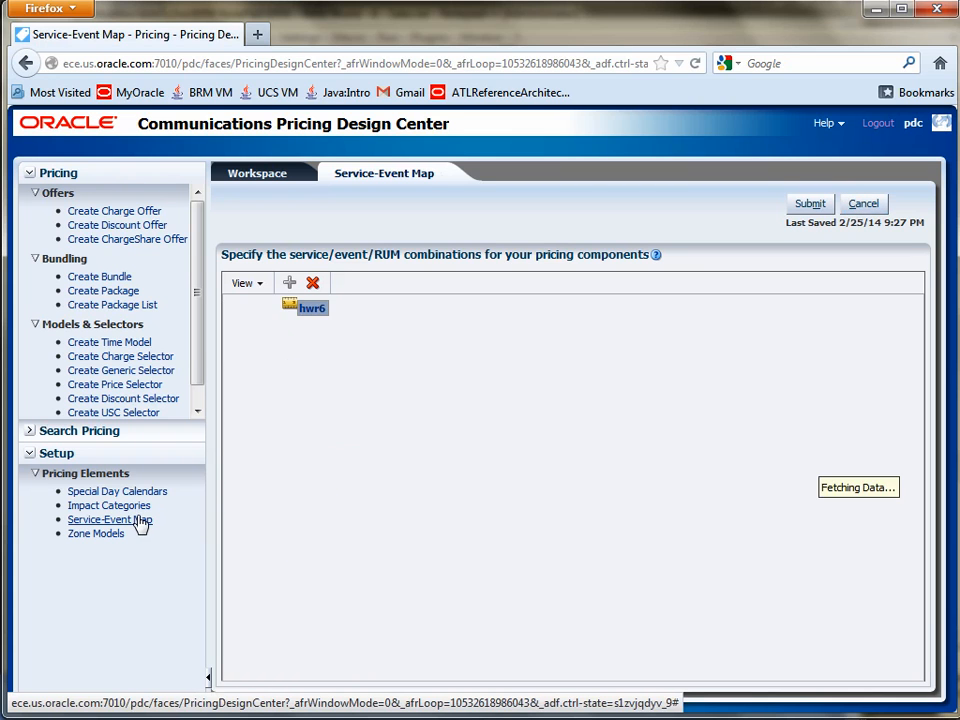
Step: Log out of Pricing Design Center and sign back in with the username pdc and the account password
click(880, 124)
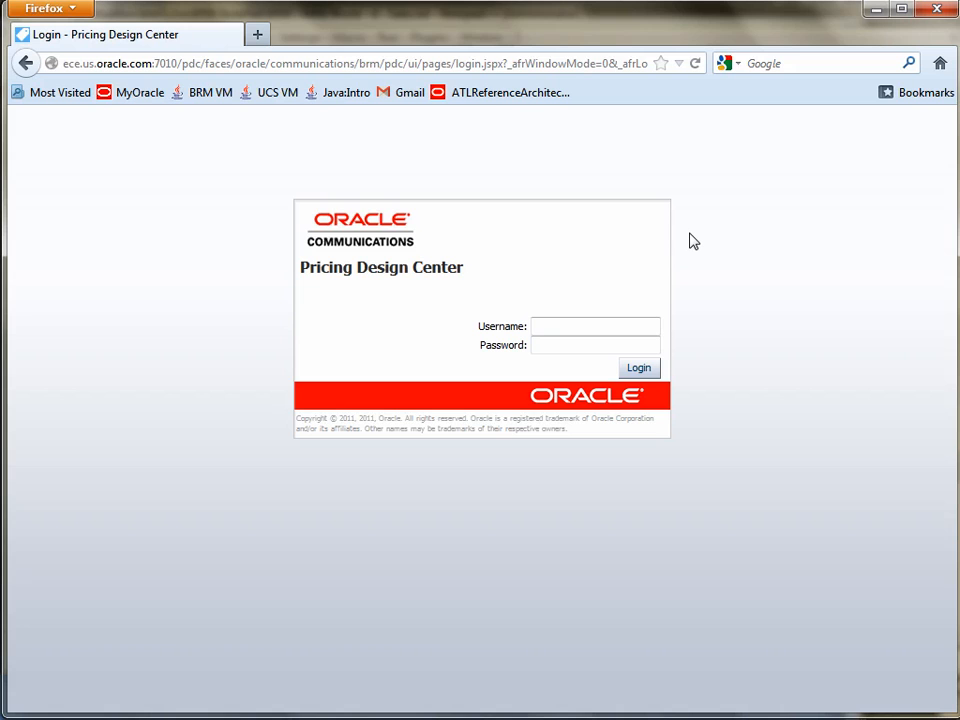
key(Tab)
text(p)
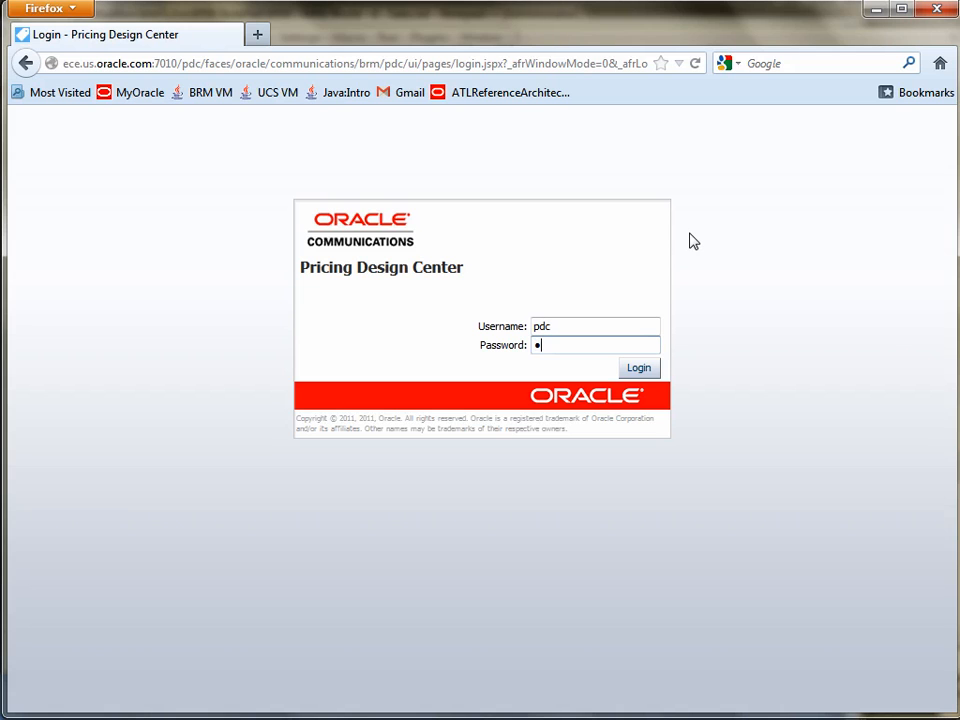
text(•••••••)
key(Return)
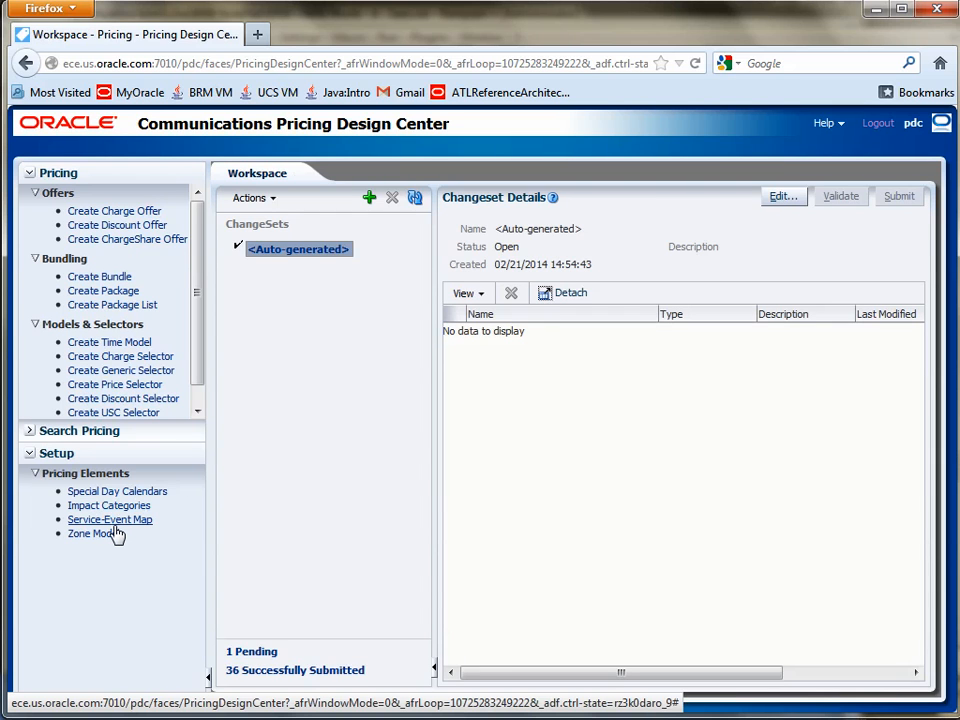
Step: Open the service-event map, expand HelloWorldService6 and HelloWorldEvent6, and select the hwr6 RUM to check the saved mapping
click(119, 522)
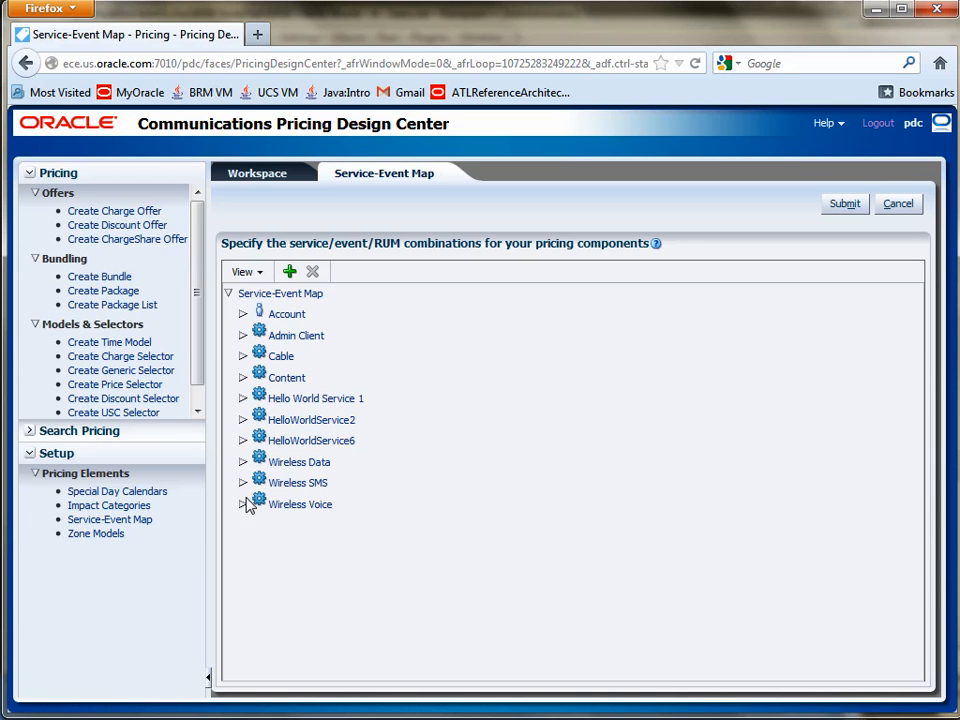
click(243, 442)
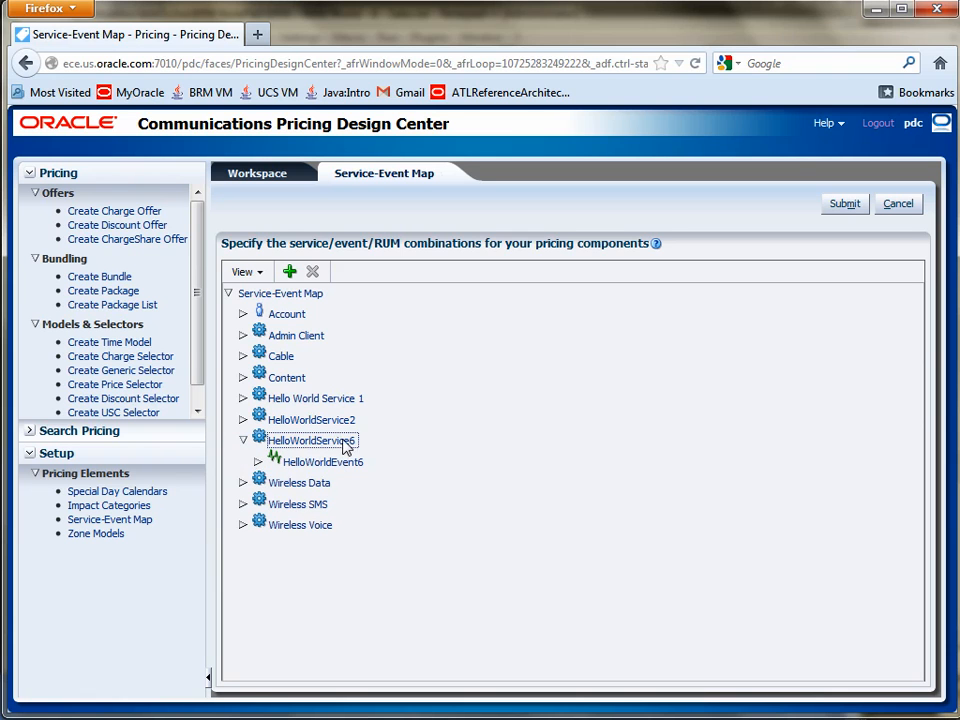
click(258, 462)
click(318, 486)
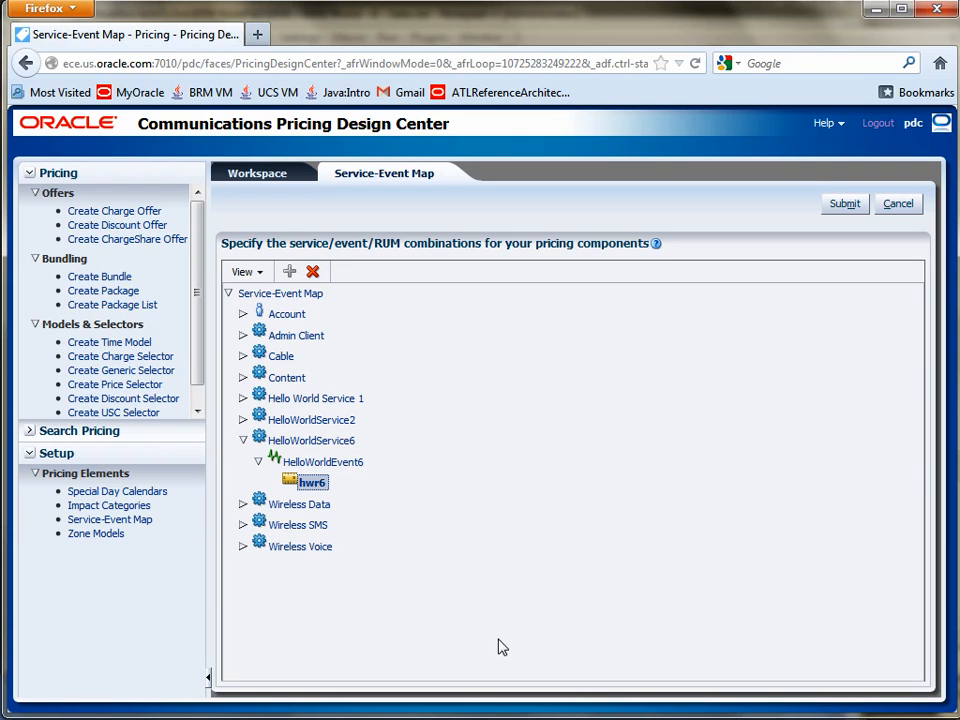
Step: Switch to PowerPoint and bring up the Overview slide covering PDC login, service and event mapping, and RUM creation
mouse_move(755, 719)
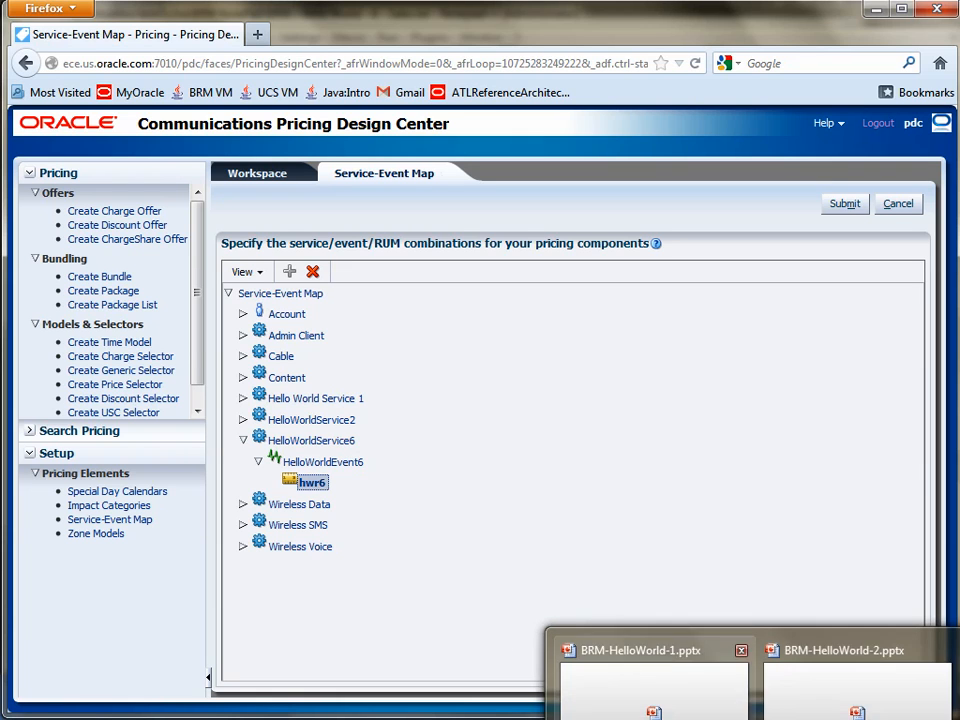
click(655, 698)
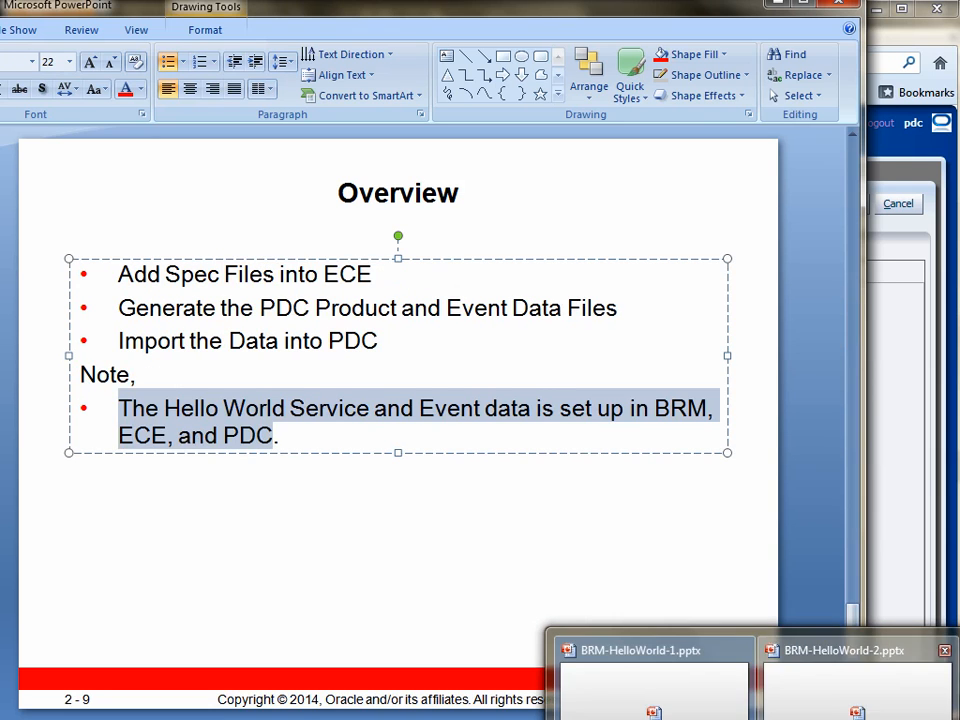
click(707, 648)
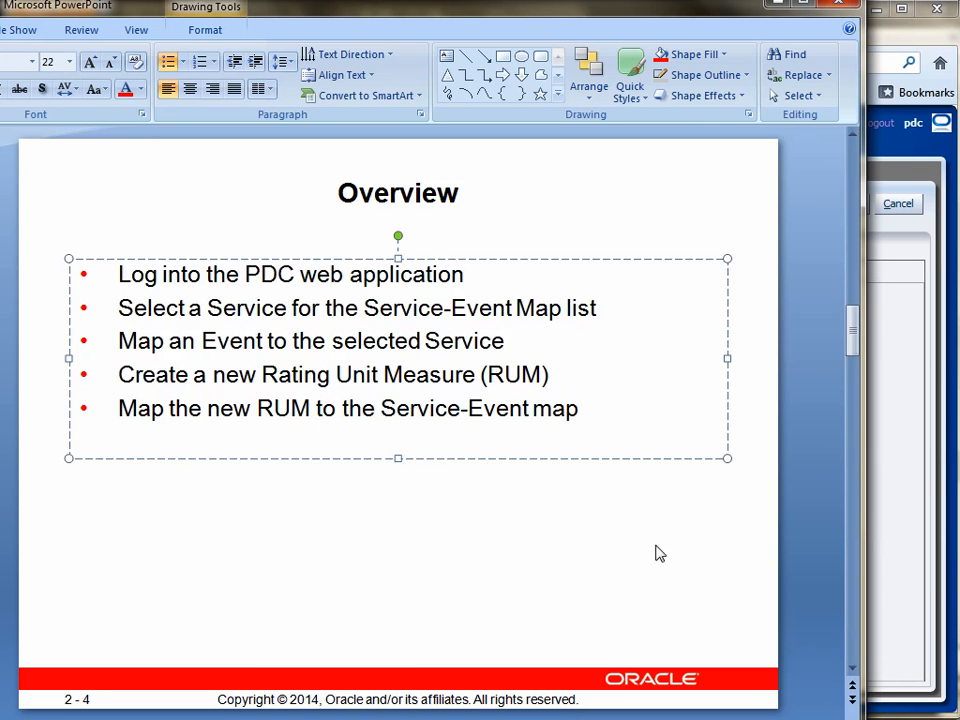
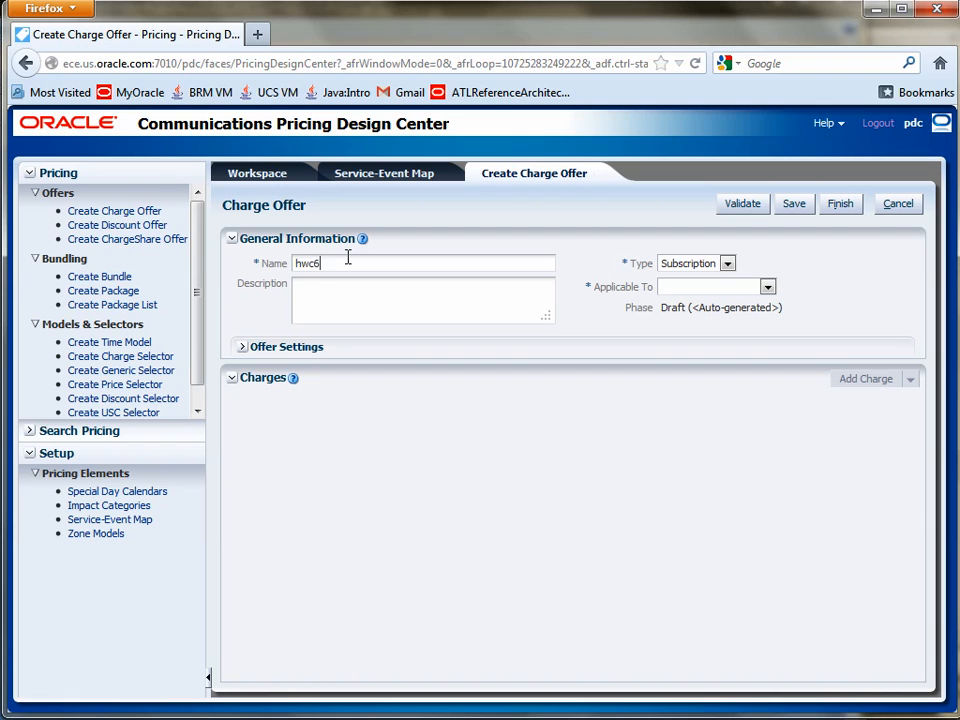
Step: Describe the hwc6 charge offer as "Hello World Charge Offer 6" and make it applicable to HelloWorldService6
click(313, 284)
text(Hello World Charge Offer 6)
click(768, 289)
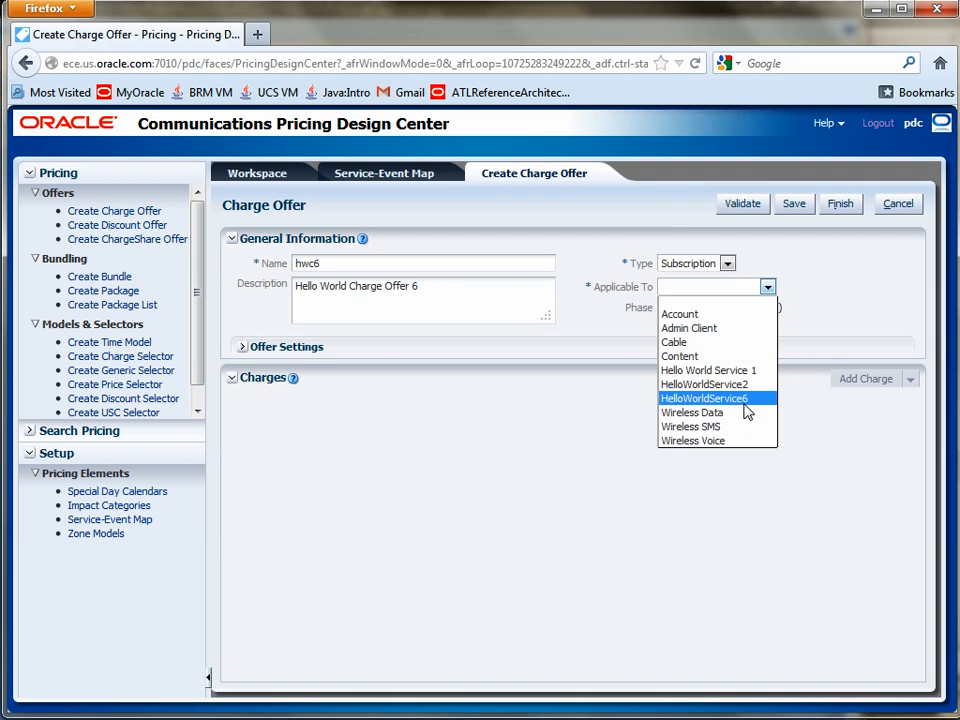
click(718, 399)
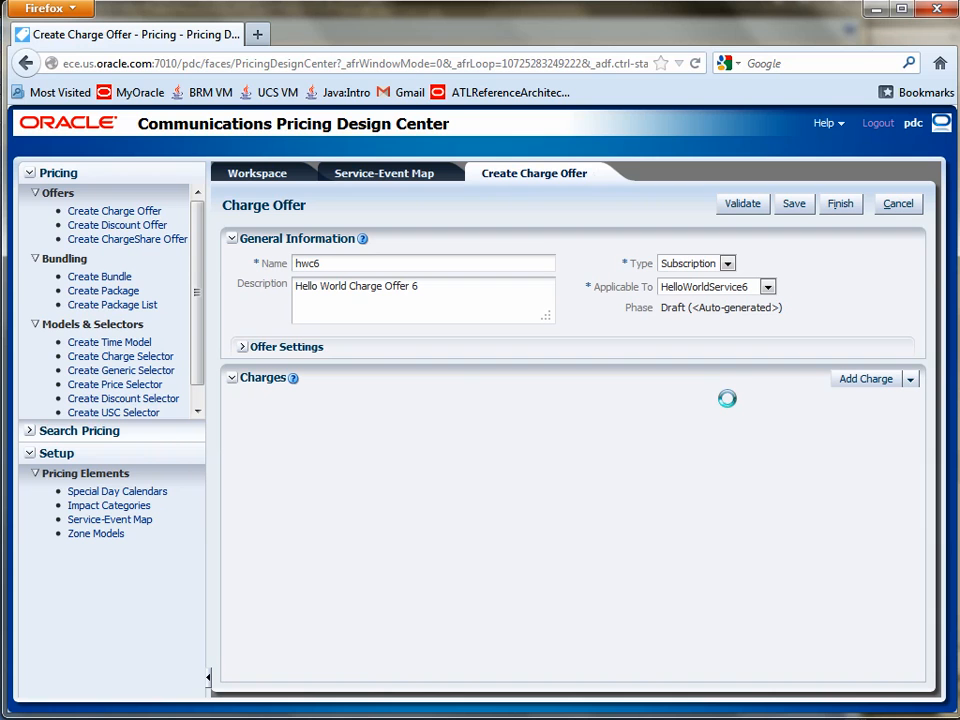
Step: Add a Usage charge for HelloWorldEvent6 with the Convergent Usage profile, measured by hwr6 and named "Hello World Charge 6"
click(874, 386)
click(347, 292)
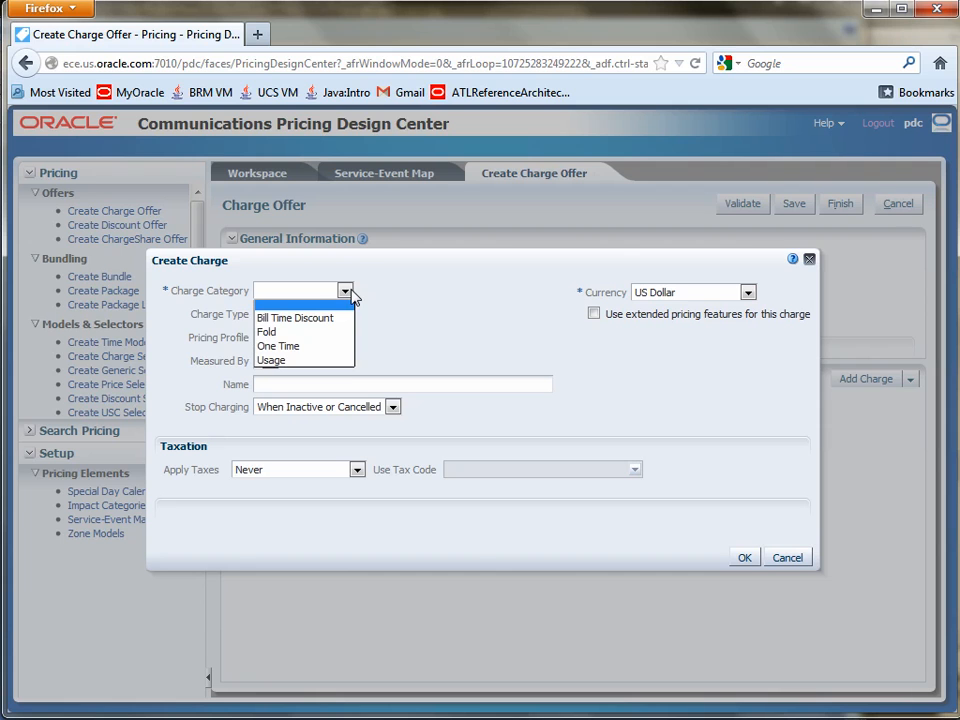
click(310, 361)
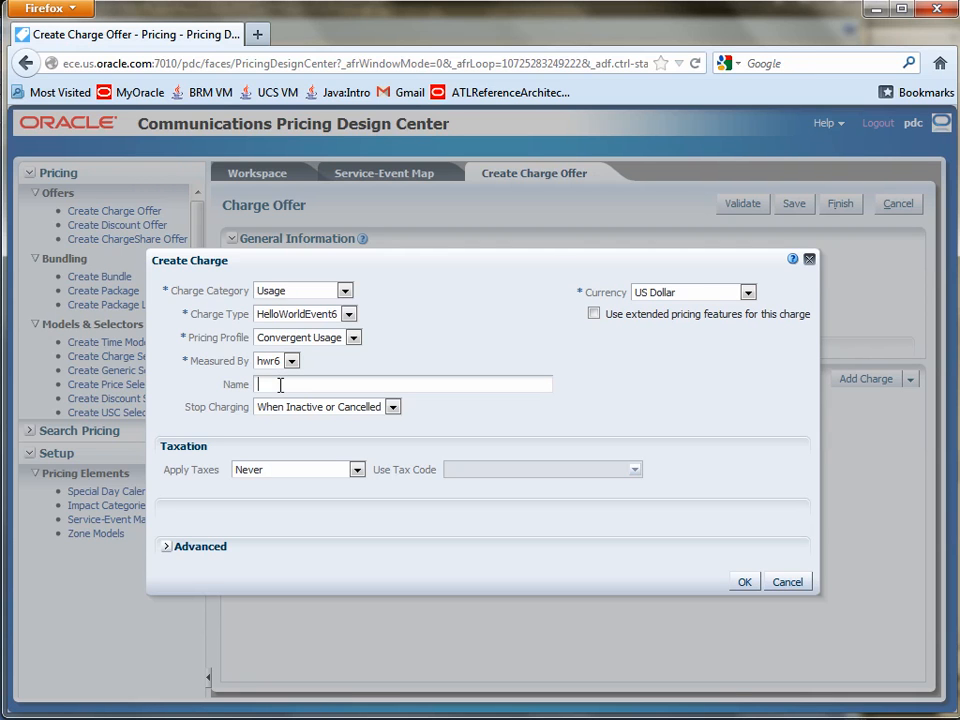
text(World Charge 6)
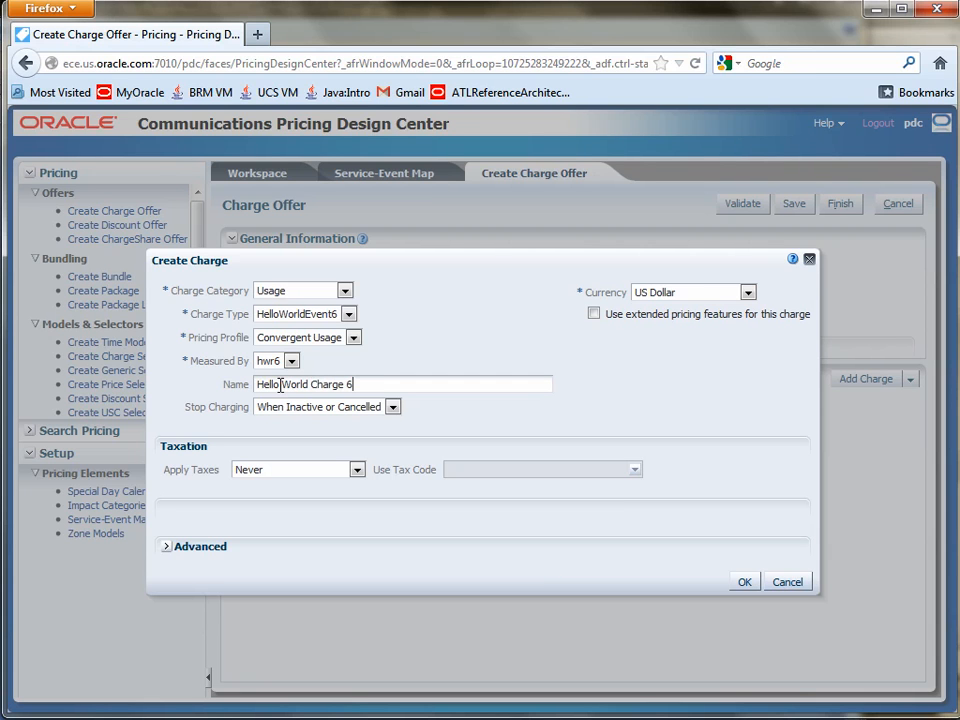
click(281, 384)
drag(746, 266, 741, 321)
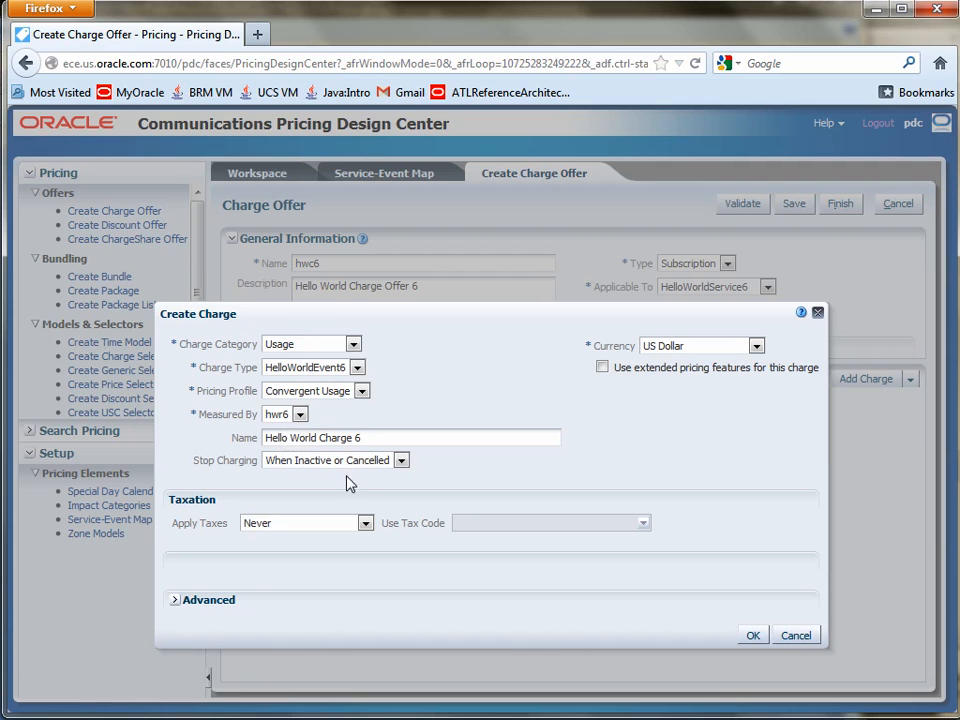
click(750, 636)
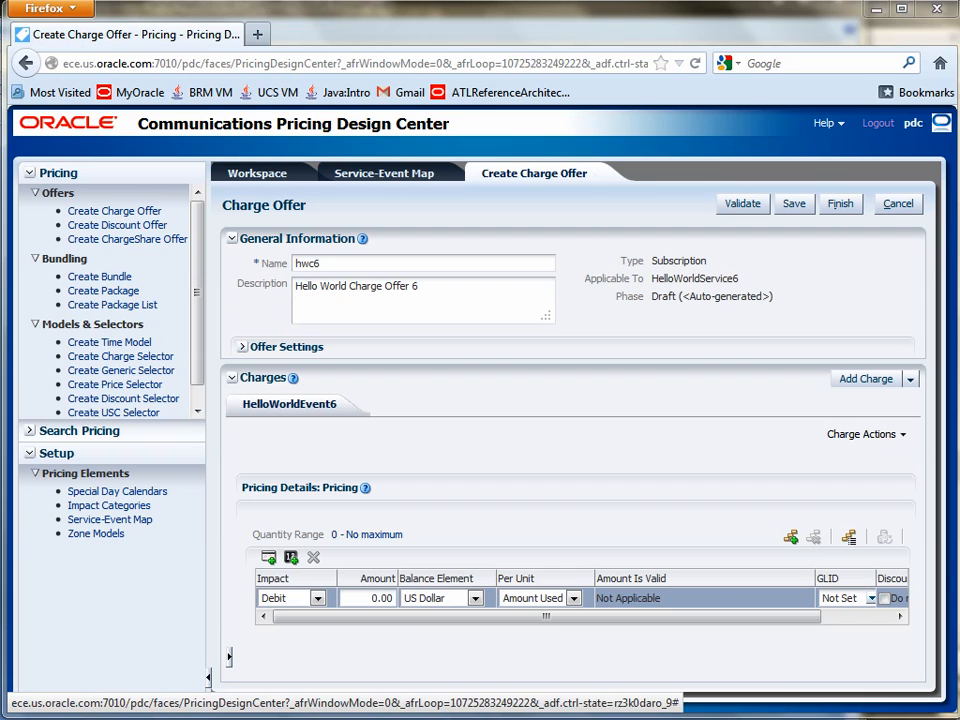
Step: Set the debit amount in the HelloWorldEvent6 charge's pricing row to 3 US dollars
double_click(376, 598)
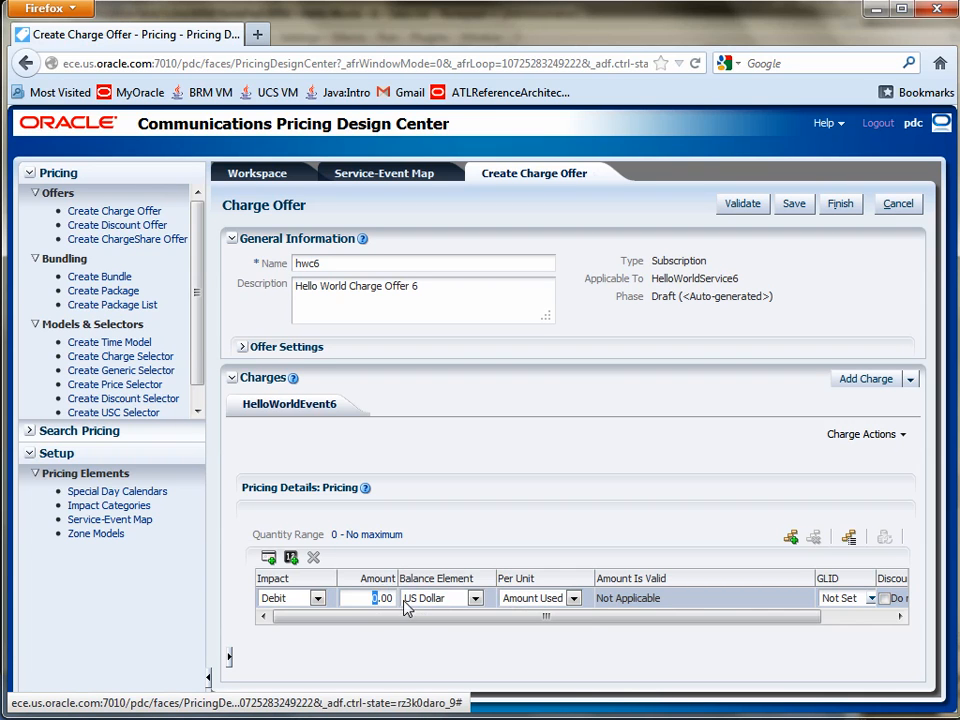
text(3)
click(546, 539)
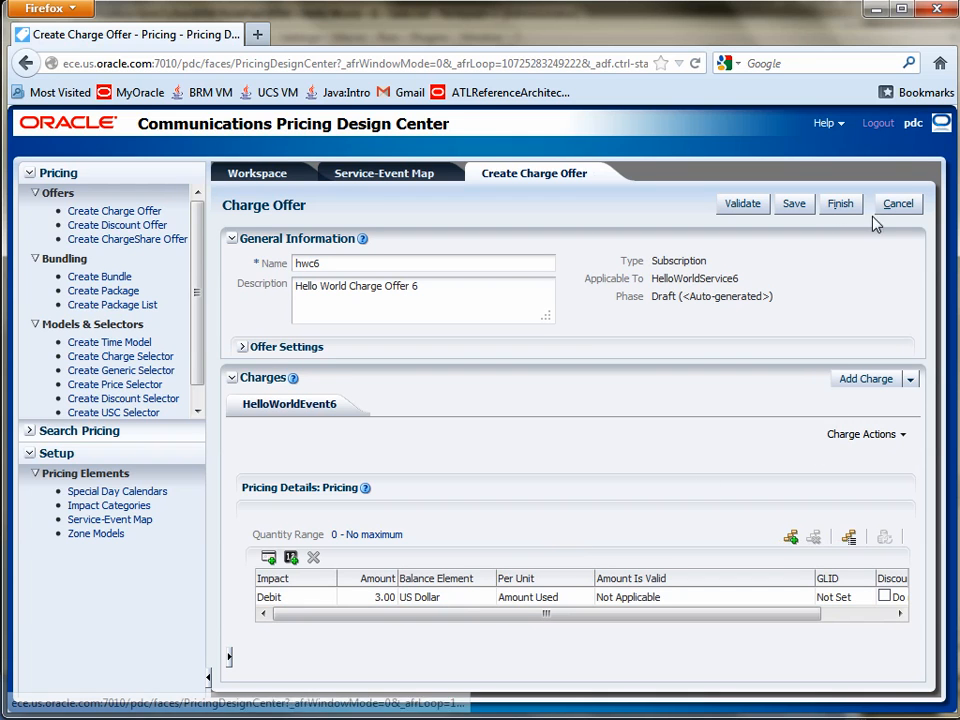
Step: Save and validate the hwc6 charge offer, and finish it
click(800, 208)
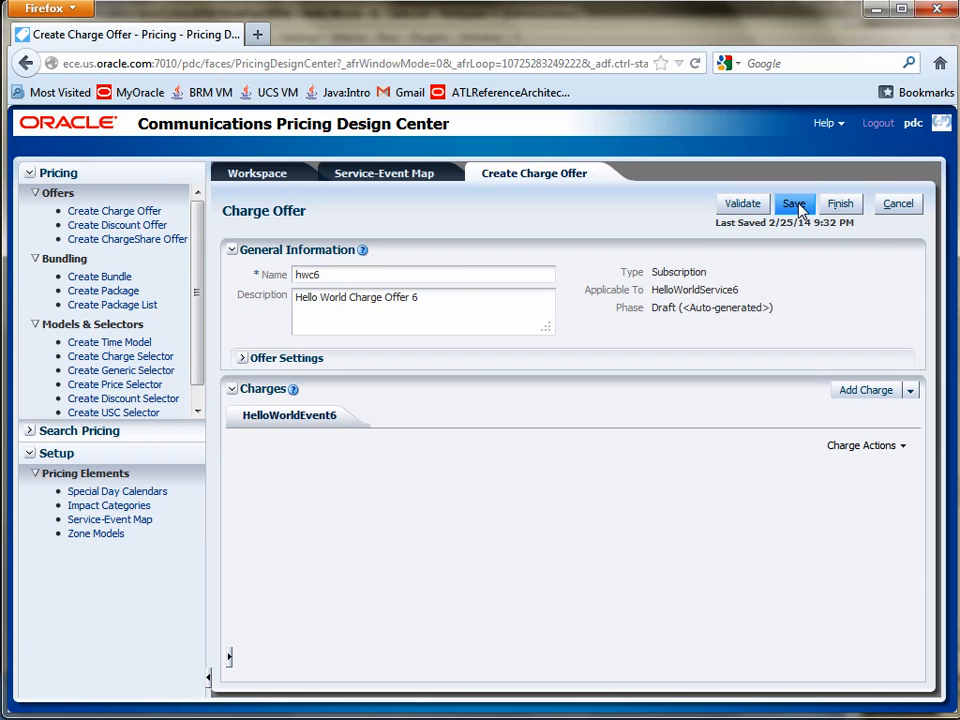
click(740, 206)
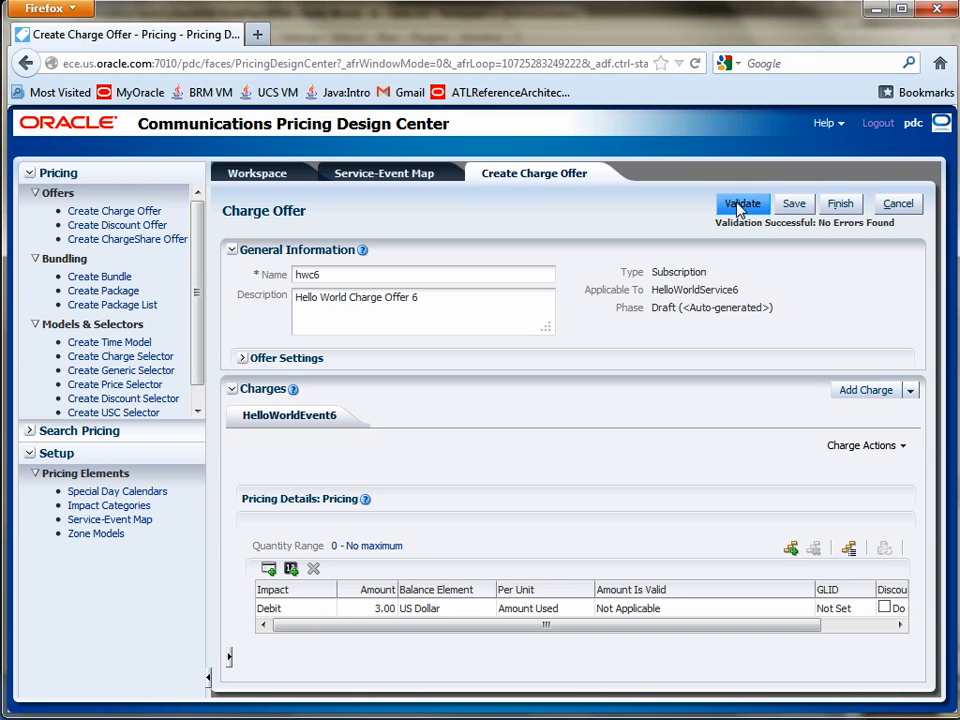
drag(715, 222, 894, 223)
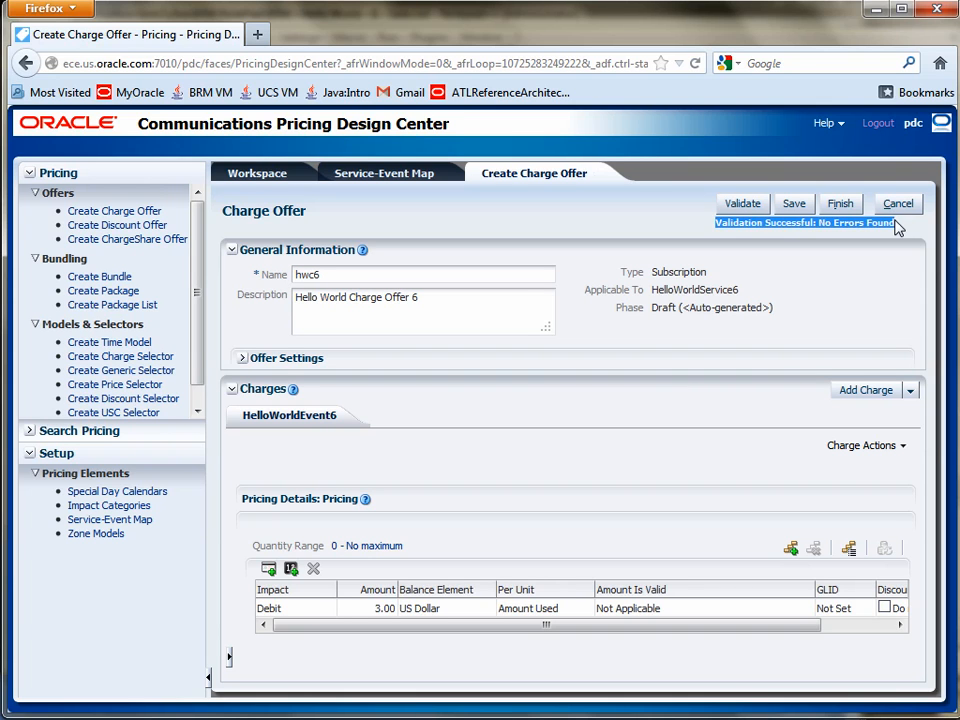
click(660, 191)
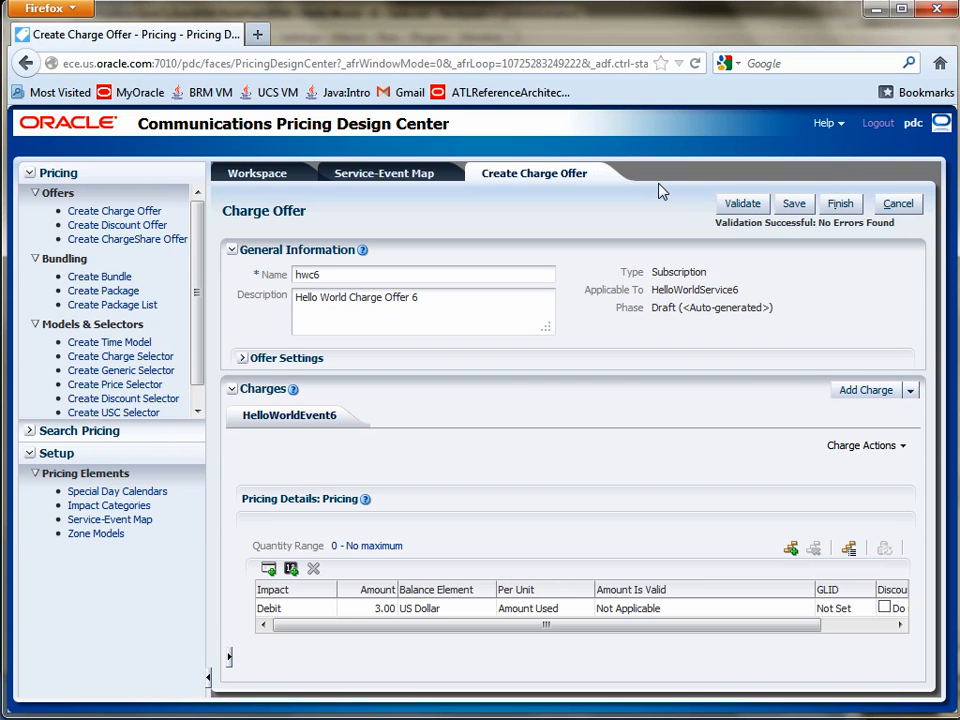
click(838, 206)
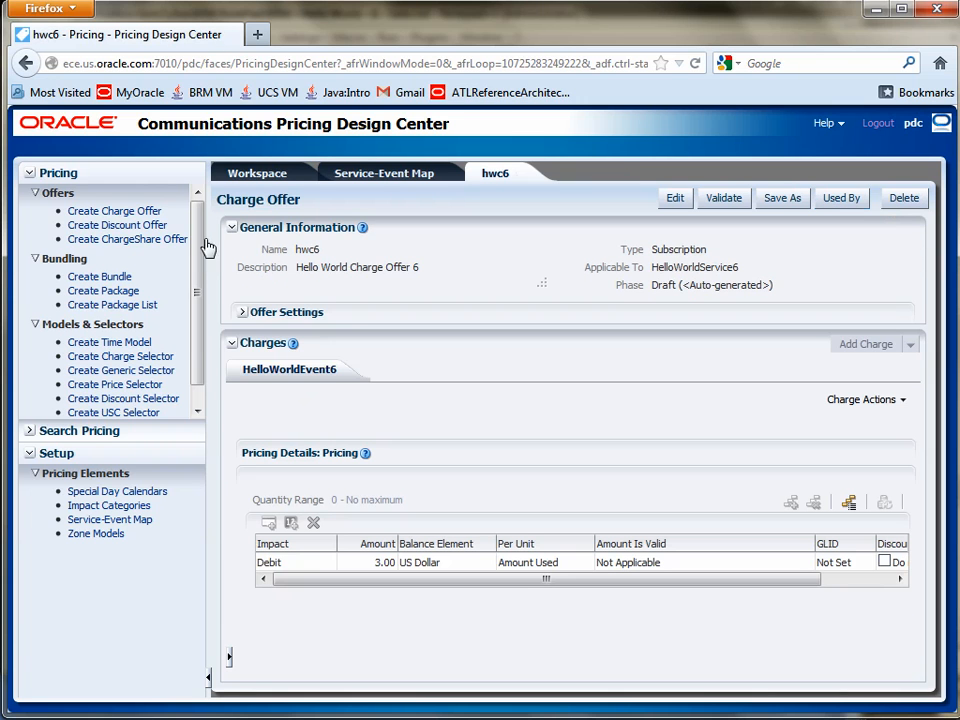
Step: Start creating a new bundle and close the unneeded discount offer form
click(120, 225)
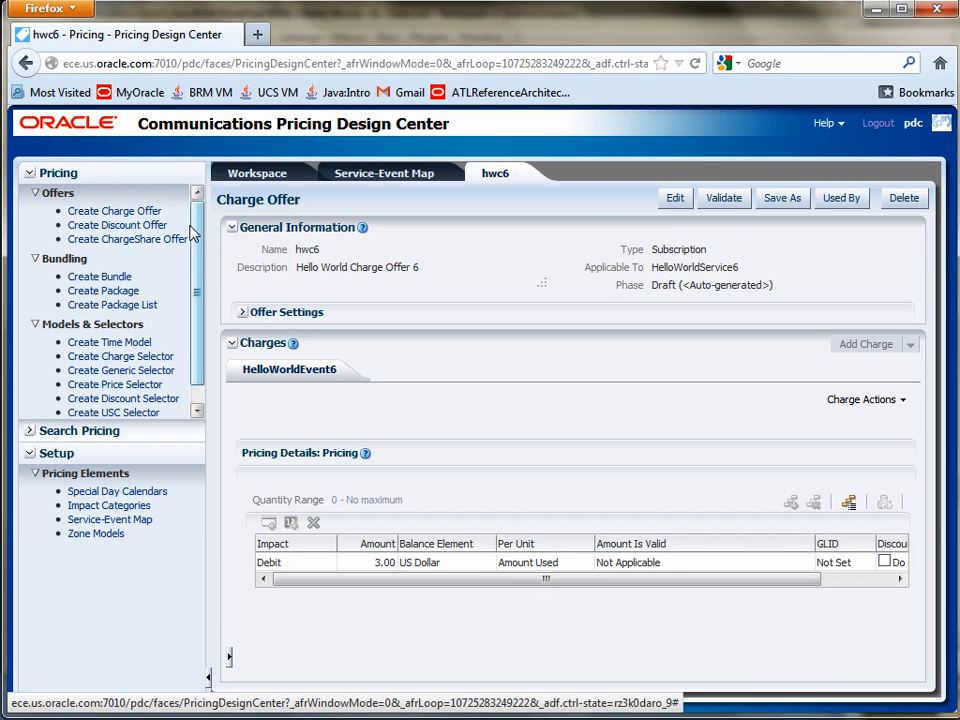
click(118, 279)
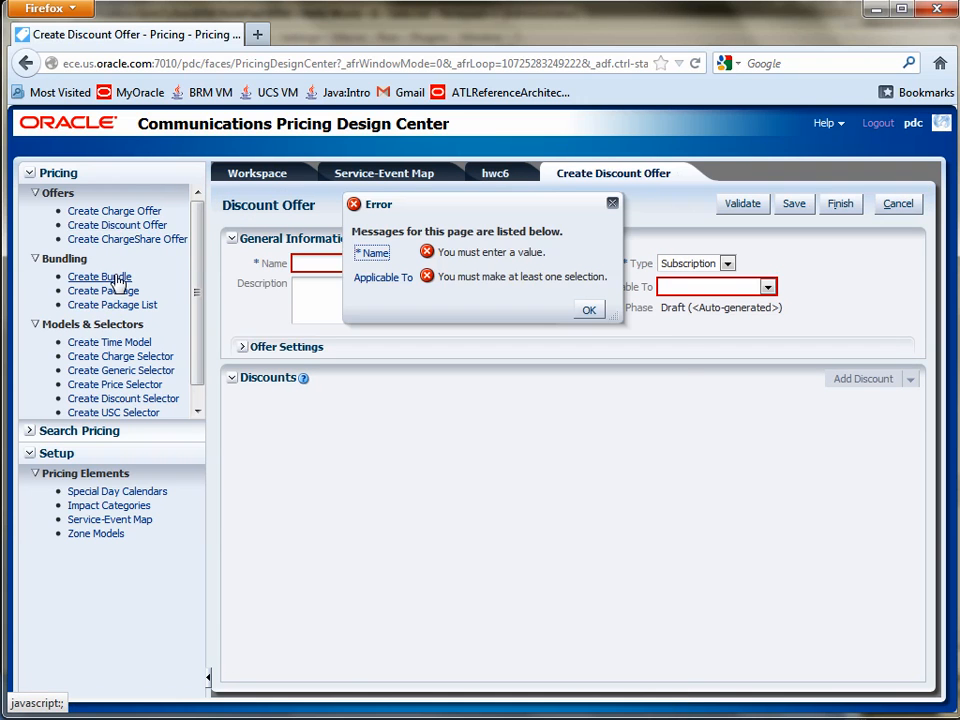
click(589, 310)
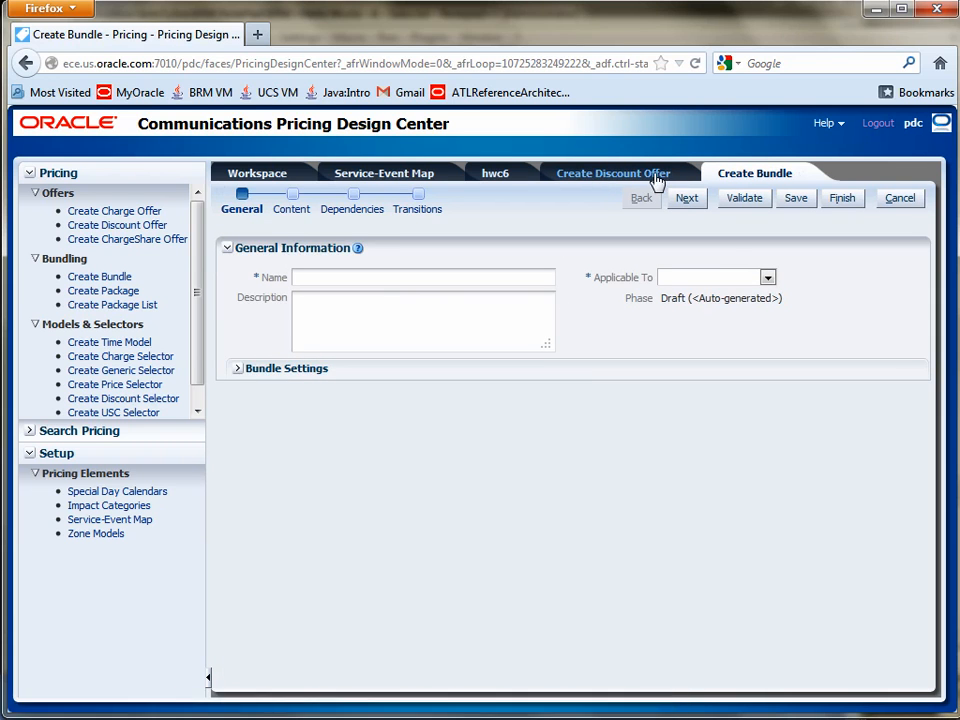
click(675, 176)
click(678, 175)
click(588, 311)
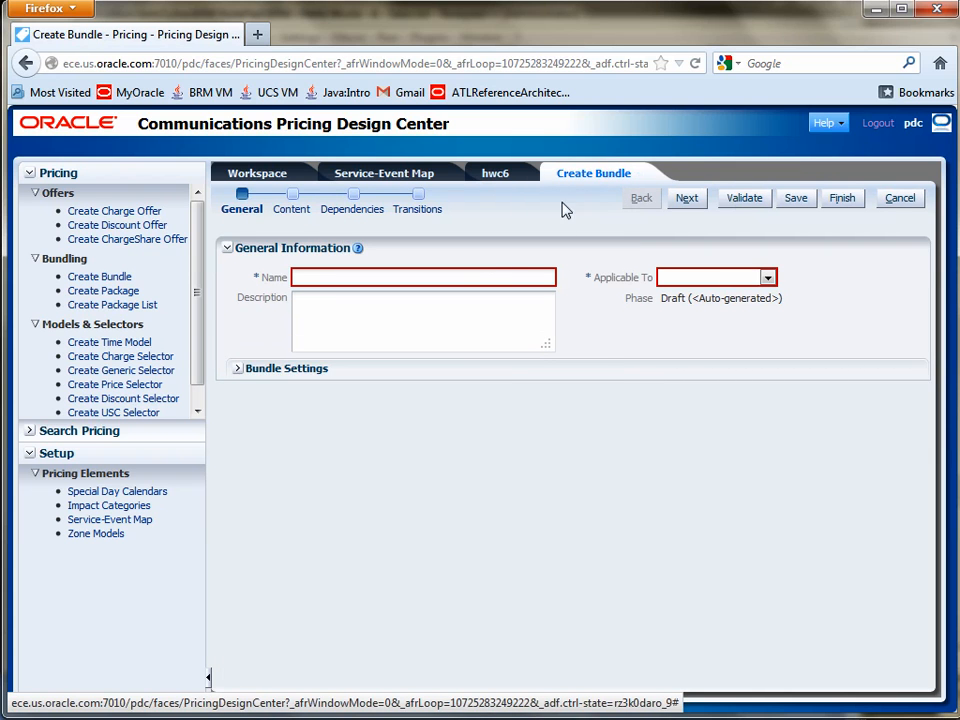
Step: Name the bundle hwb6, describe it as "Hello World Bundle 6", and make it applicable to HelloWorldService6
click(475, 269)
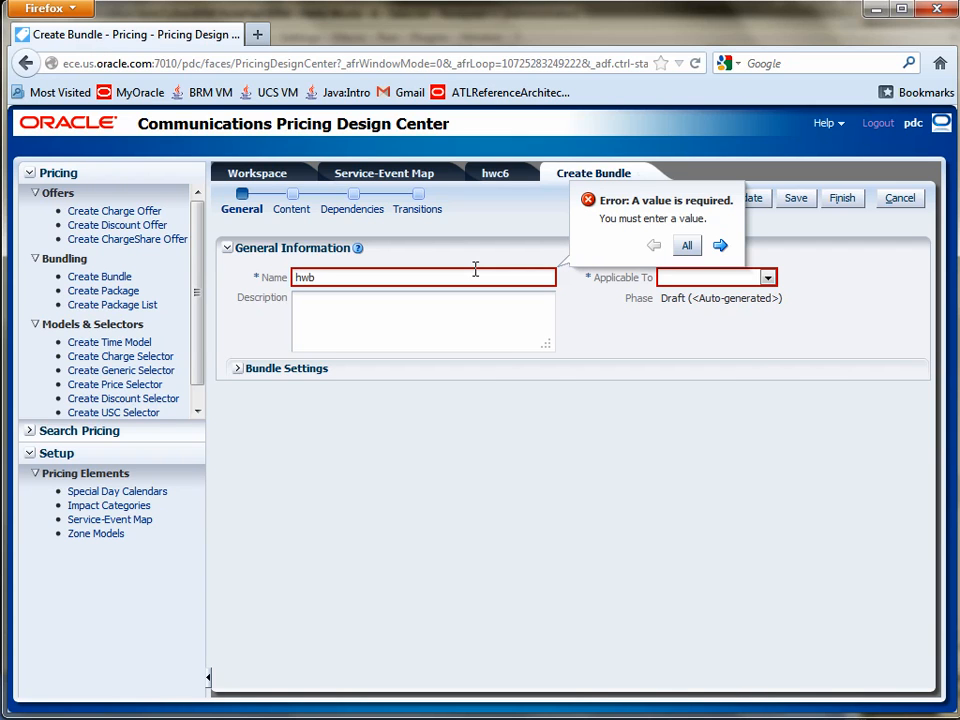
text(hwb6)
key(Tab)
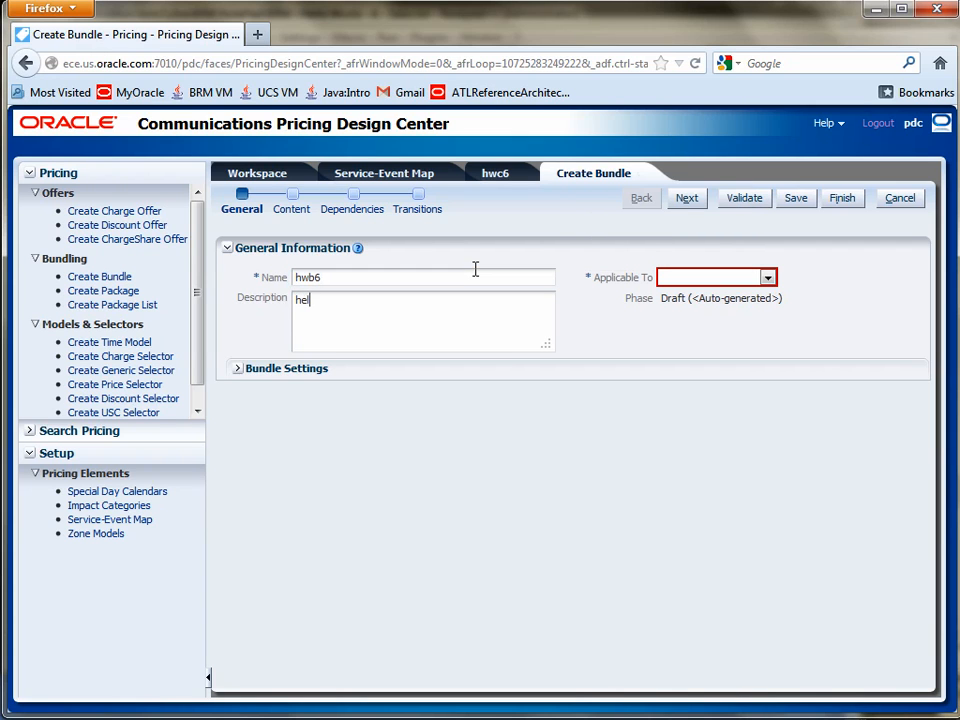
key(BackSpace)
key(BackSpace)
key(BackSpace)
text(Hello World Bundle 6)
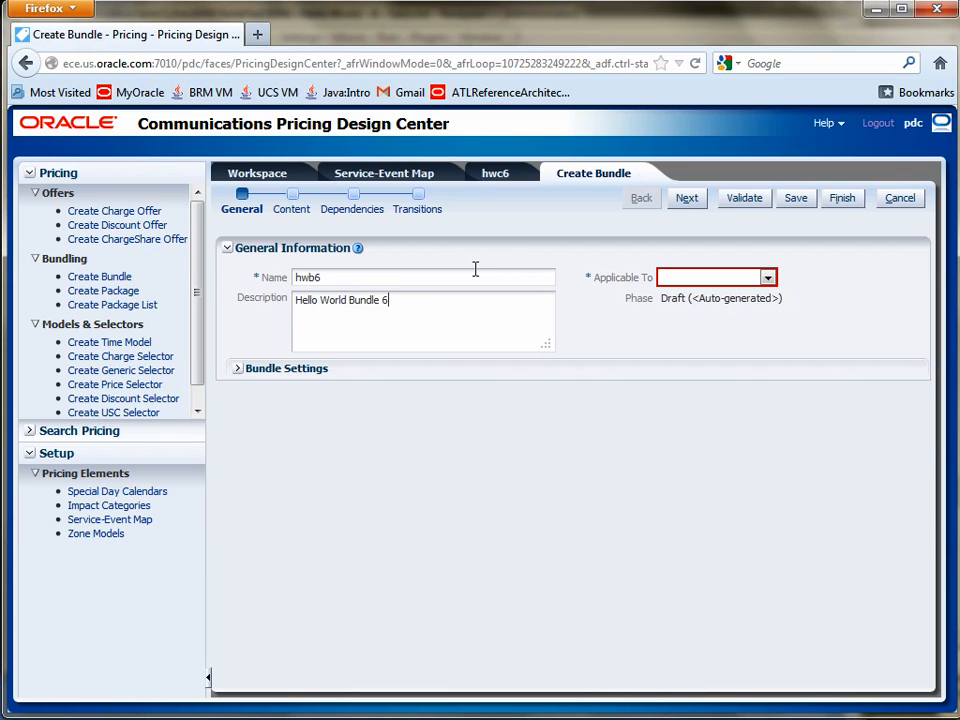
click(767, 278)
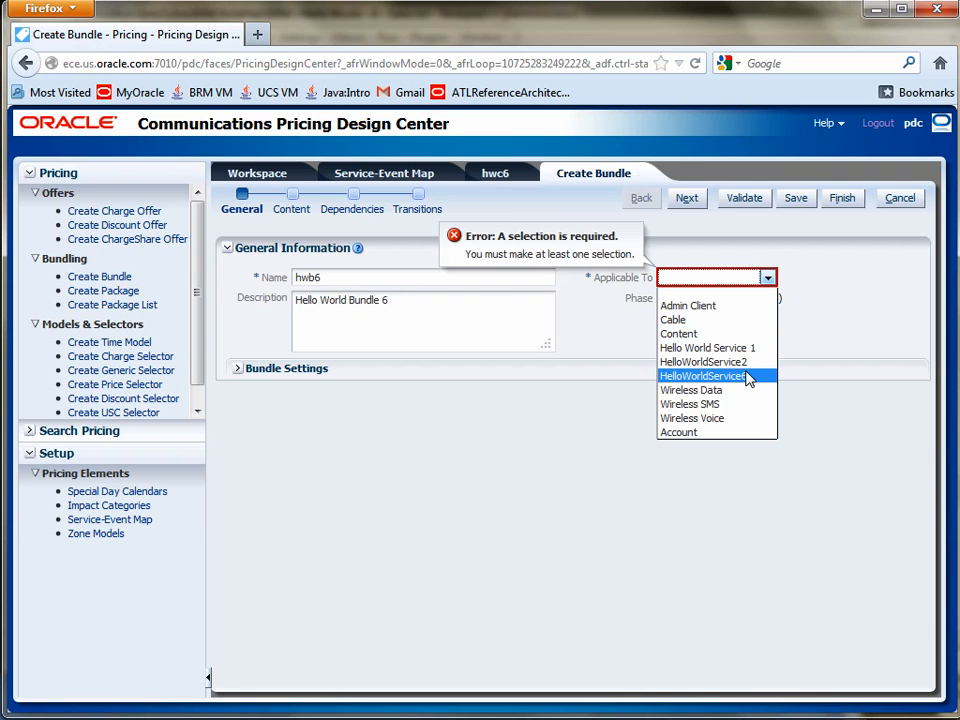
click(750, 378)
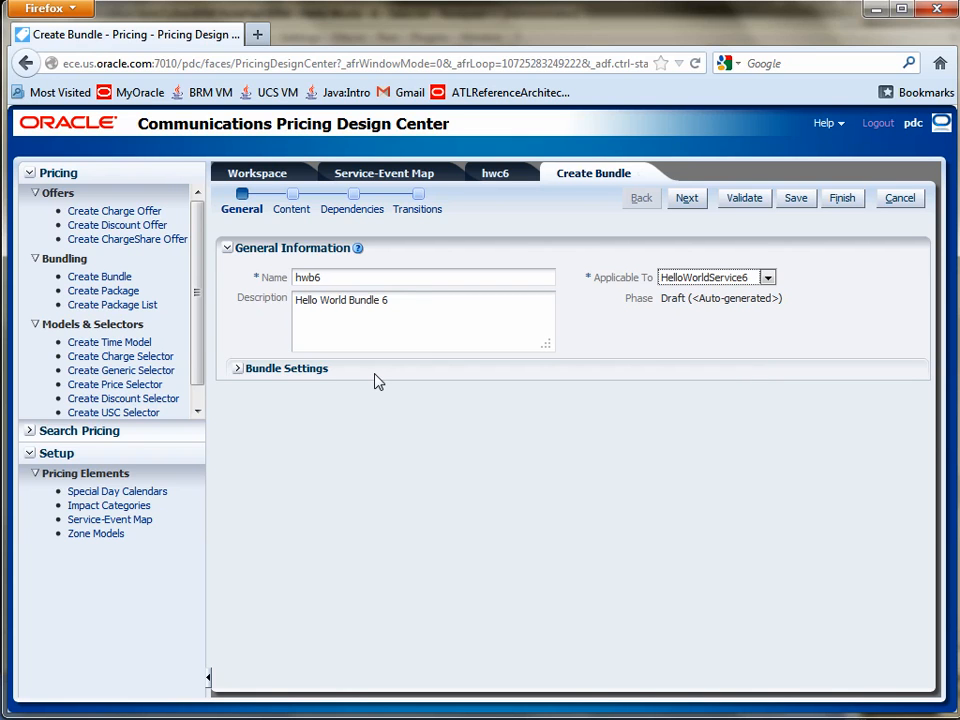
Step: Search for charge offers, add hwc6 to the bundle's content, and validate and finish the bundle
click(686, 199)
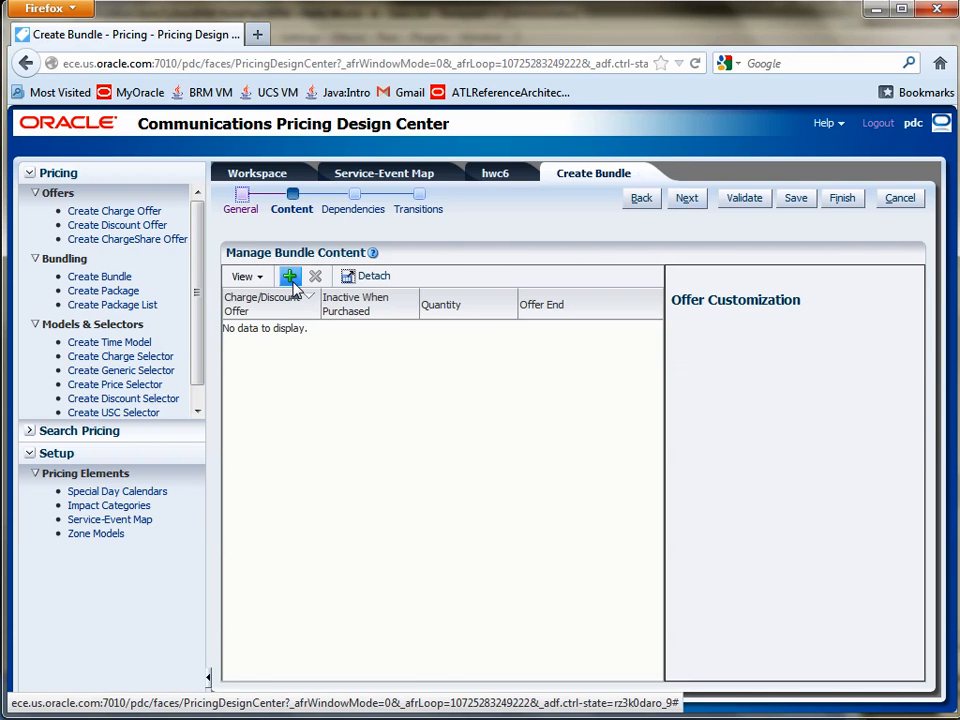
click(290, 280)
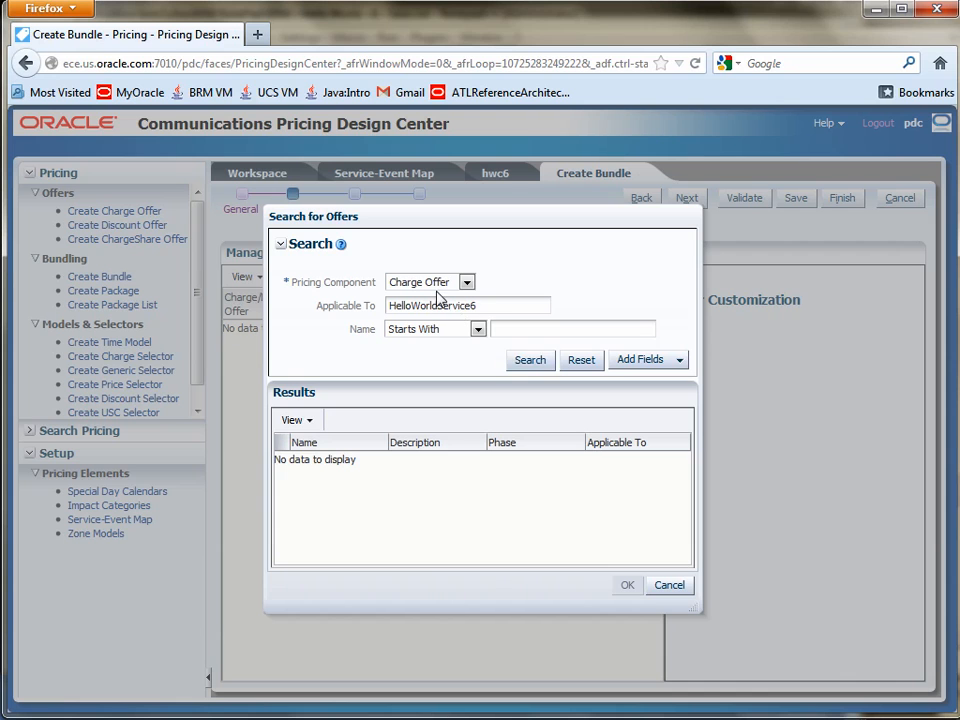
click(527, 360)
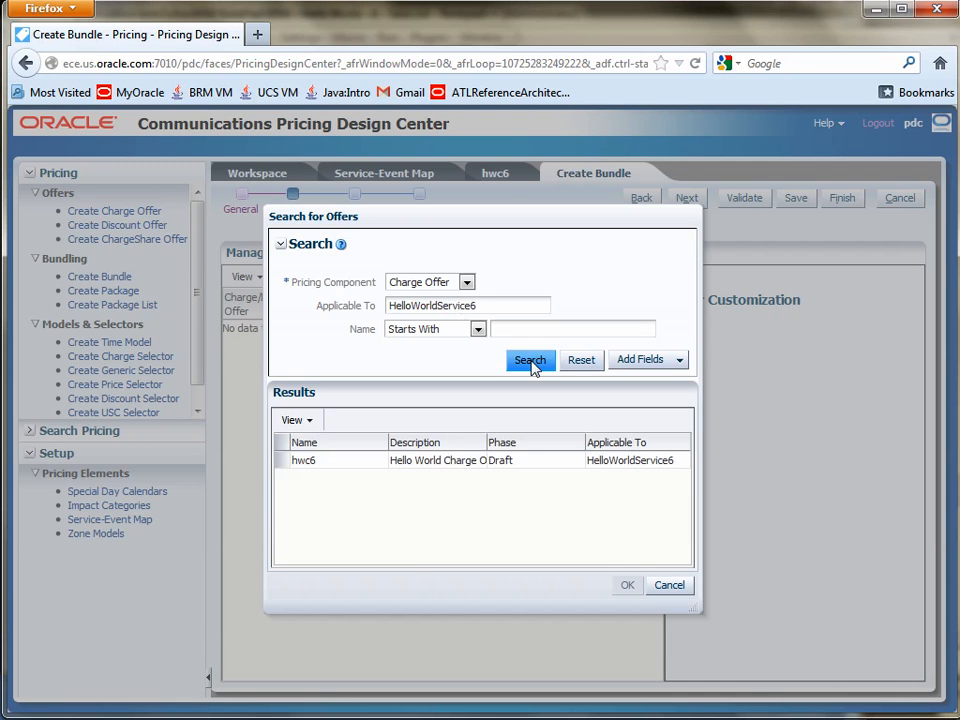
click(348, 459)
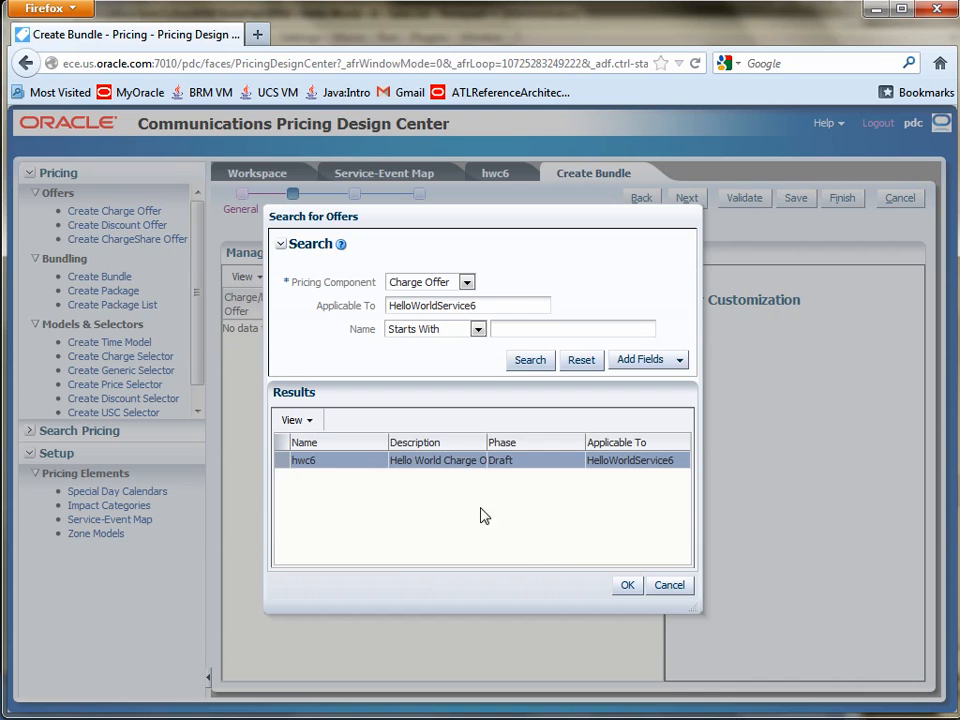
click(625, 586)
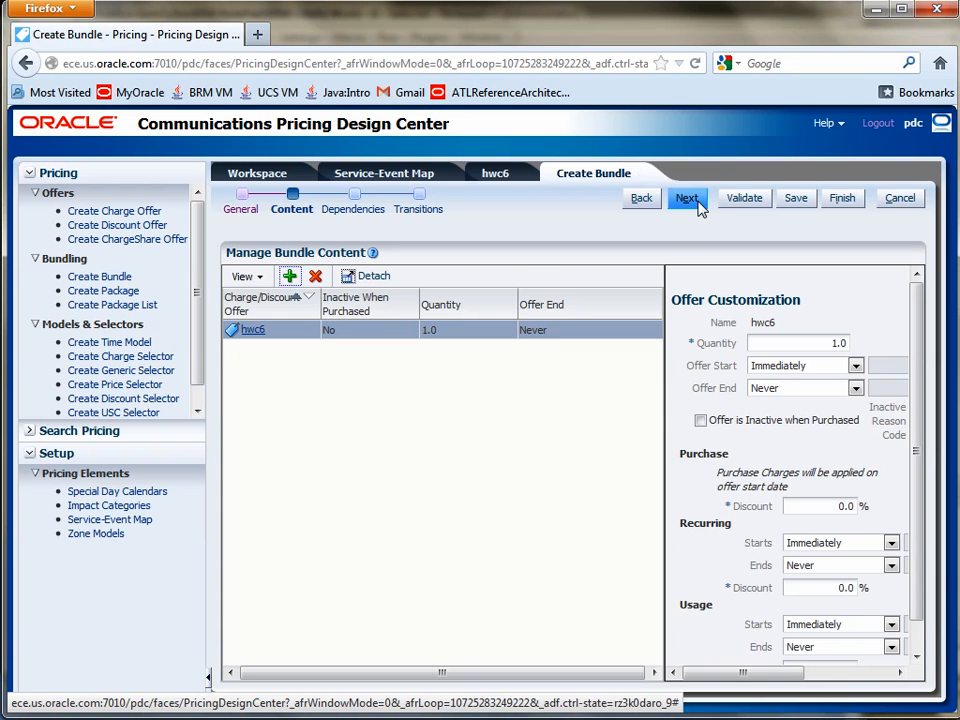
click(744, 198)
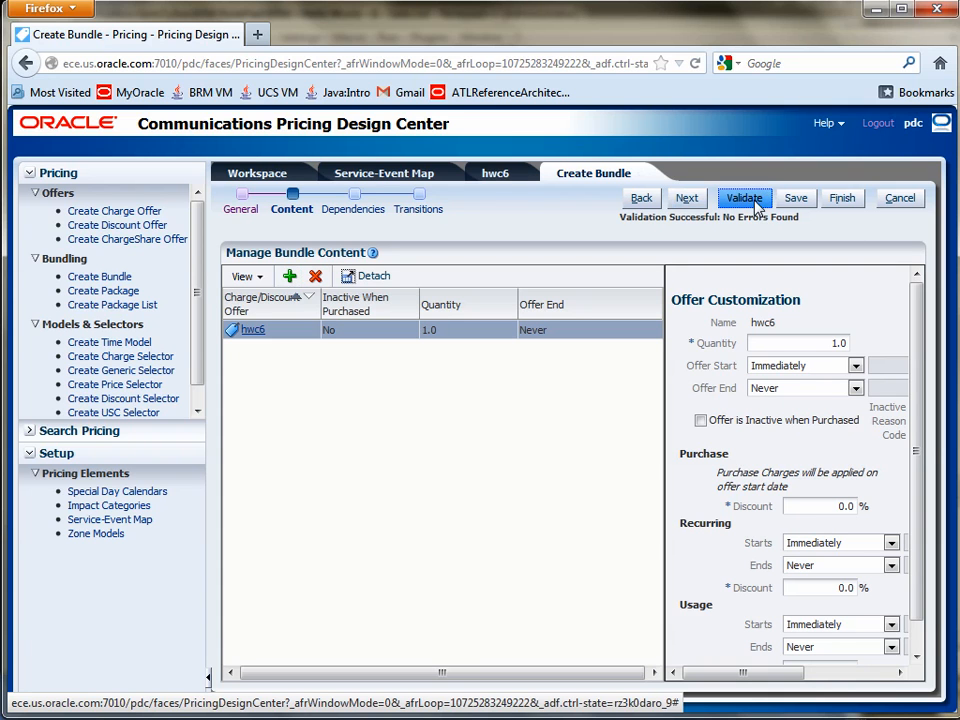
click(832, 200)
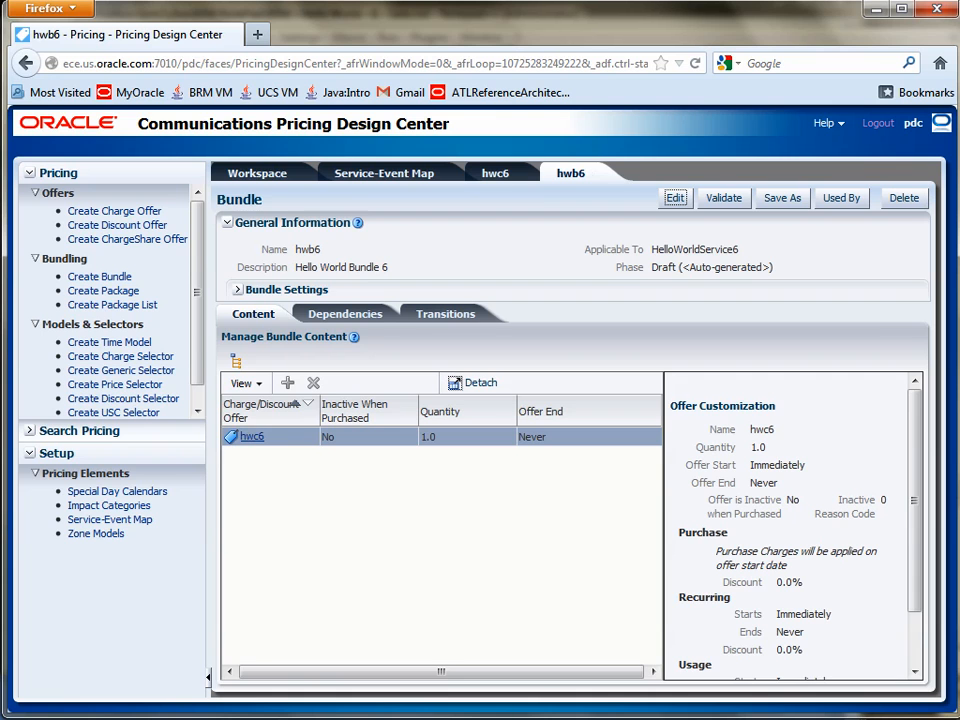
Step: Switch to PowerPoint and highlight the Overview slide's bullets on creating a bundle and a package
click(836, 680)
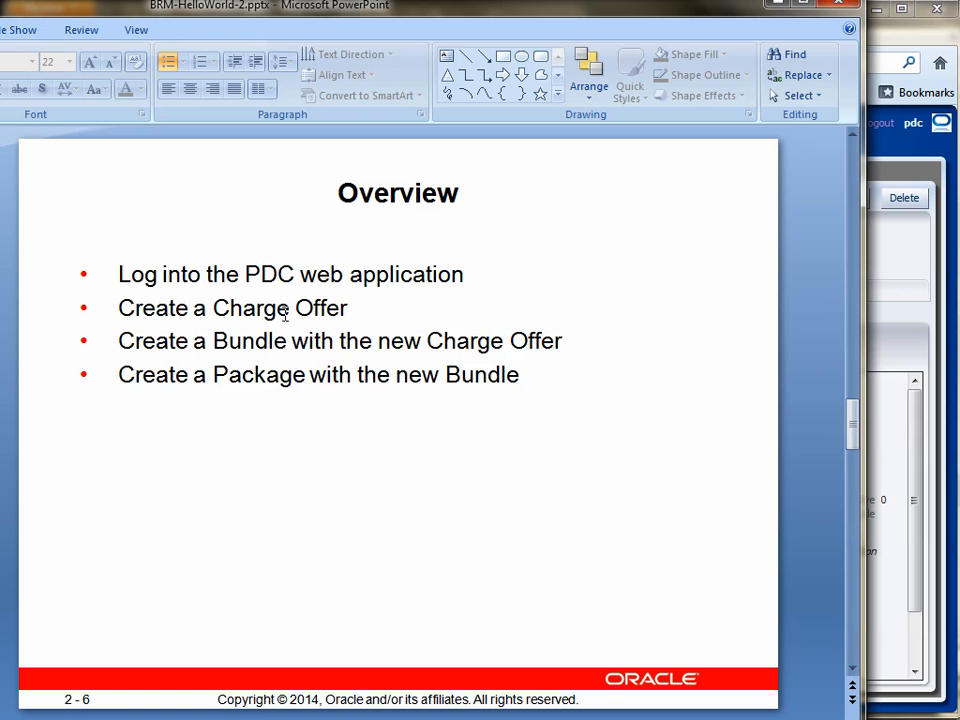
drag(122, 341, 562, 341)
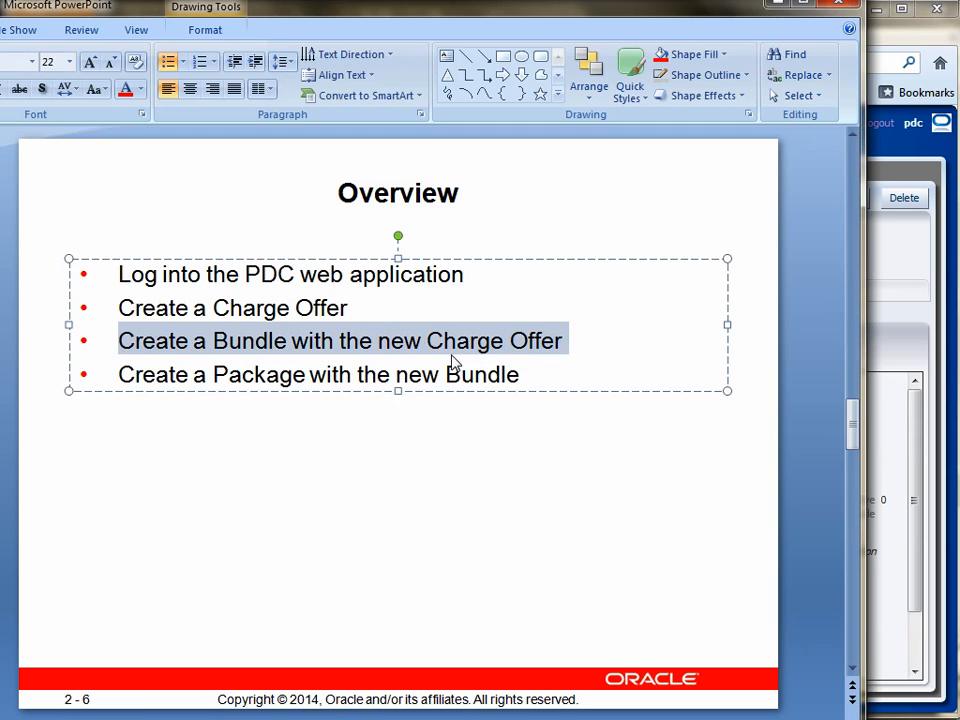
drag(119, 375, 523, 375)
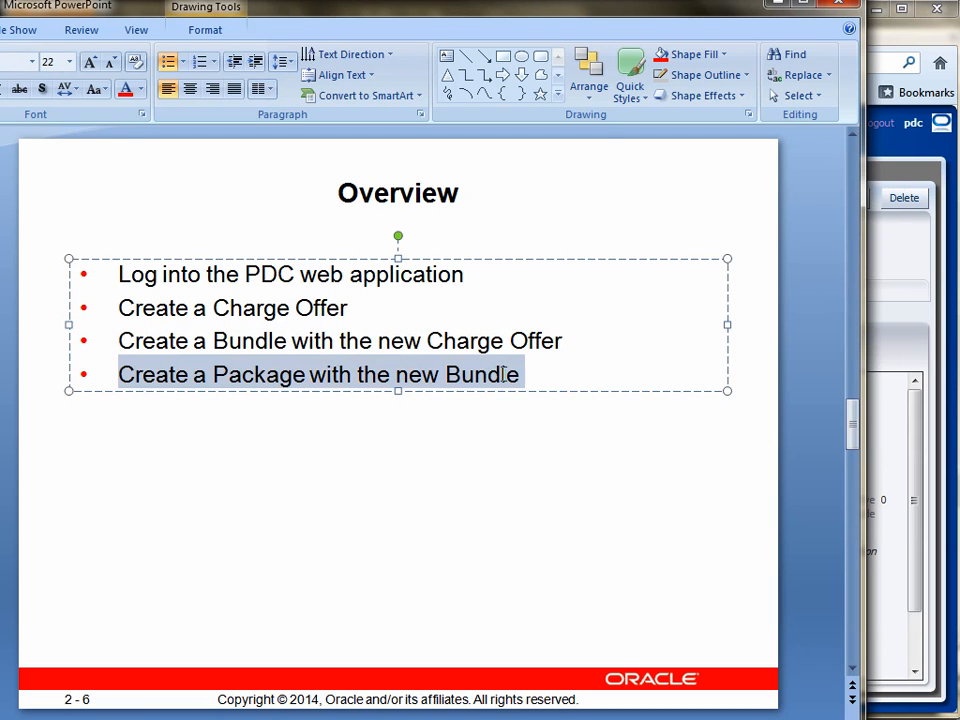
Step: Switch back to Pricing Design Center and start a new package named hwp6 with the description "Hello World Package 6"
click(910, 42)
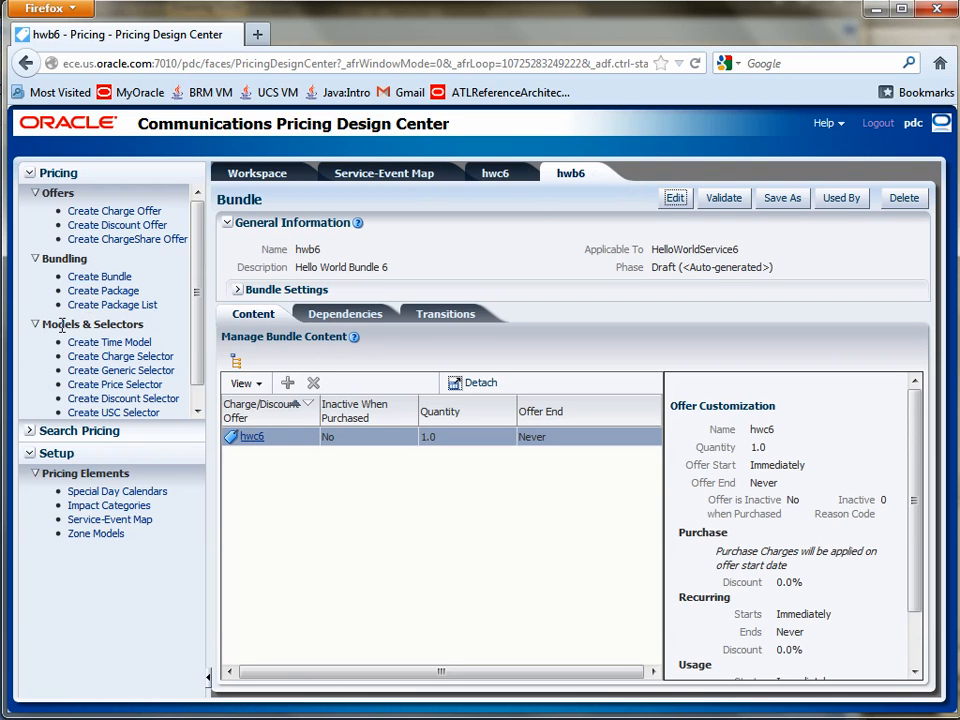
click(85, 292)
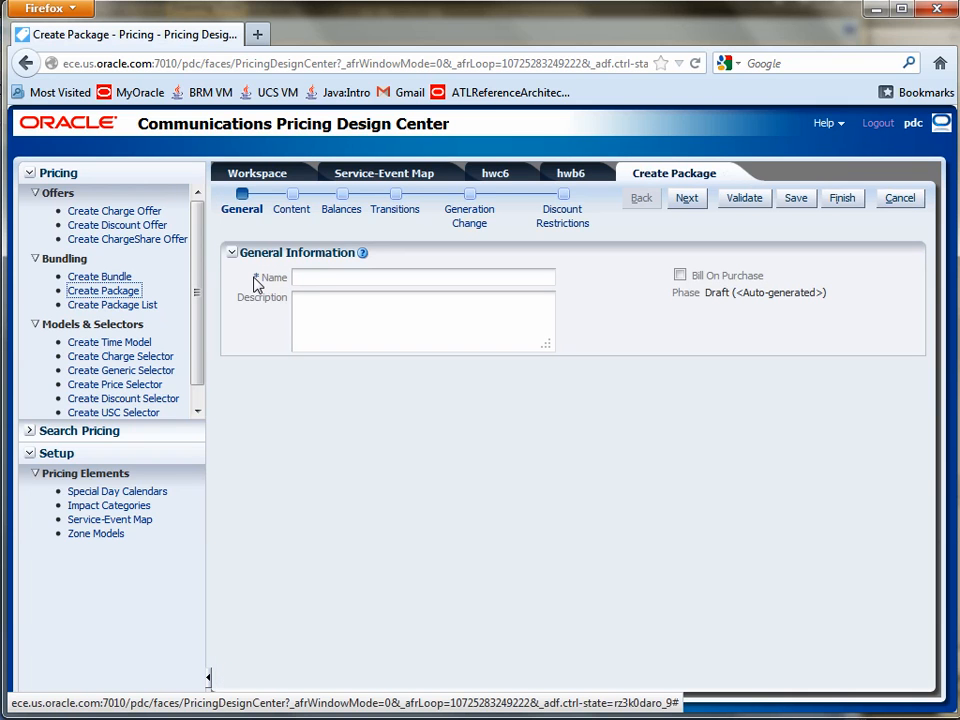
click(321, 275)
text(hwp)
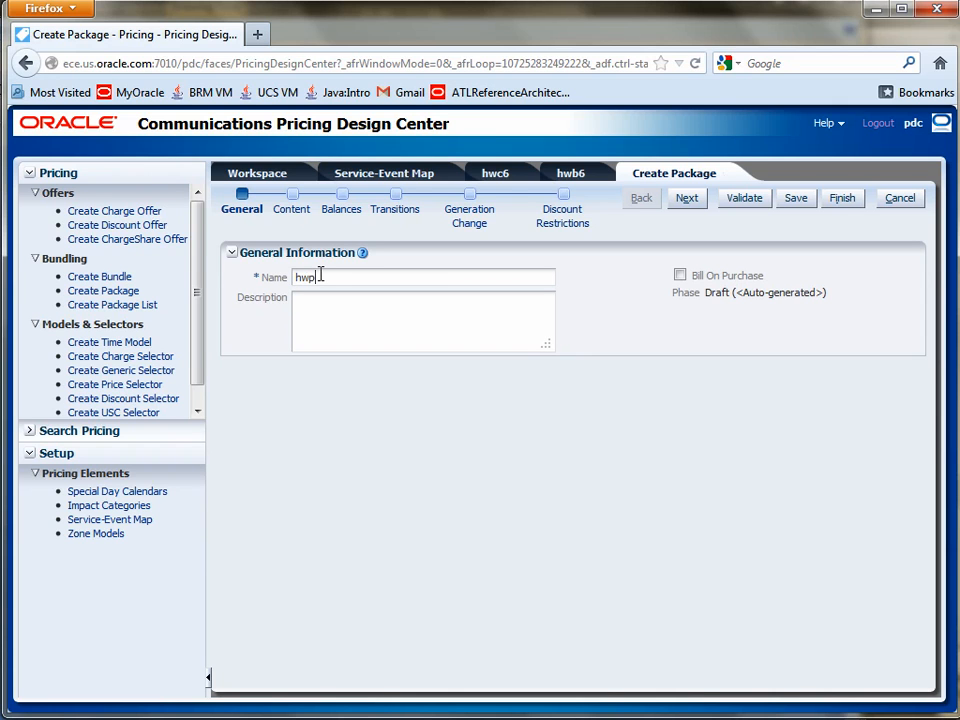
text(Hello World Package 6)
click(687, 198)
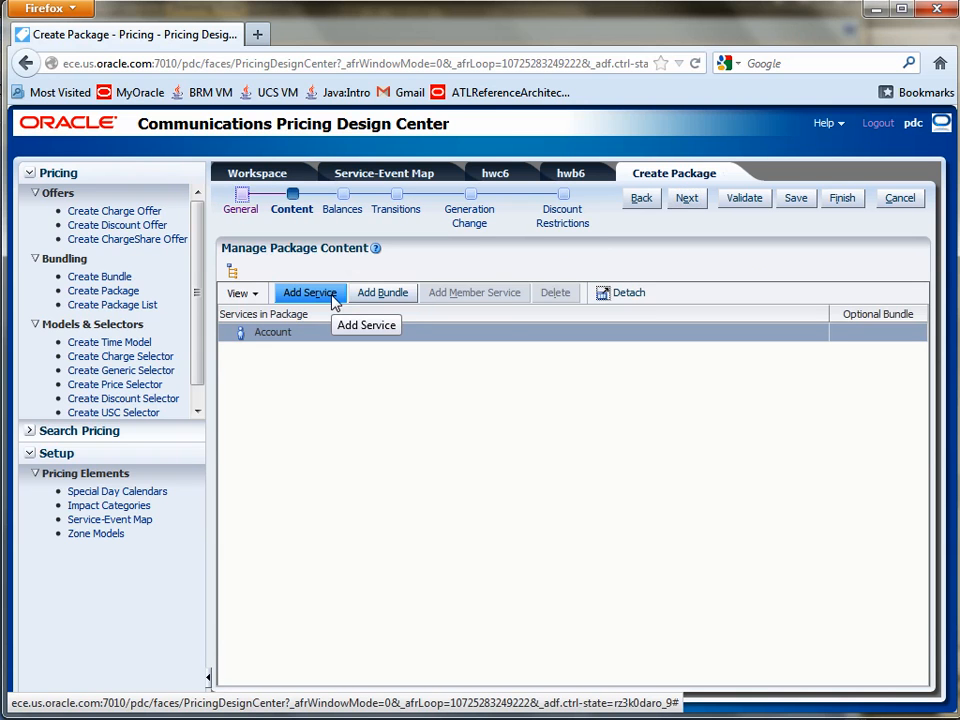
Step: Add the service HelloWorldService6 to the package's content
click(333, 299)
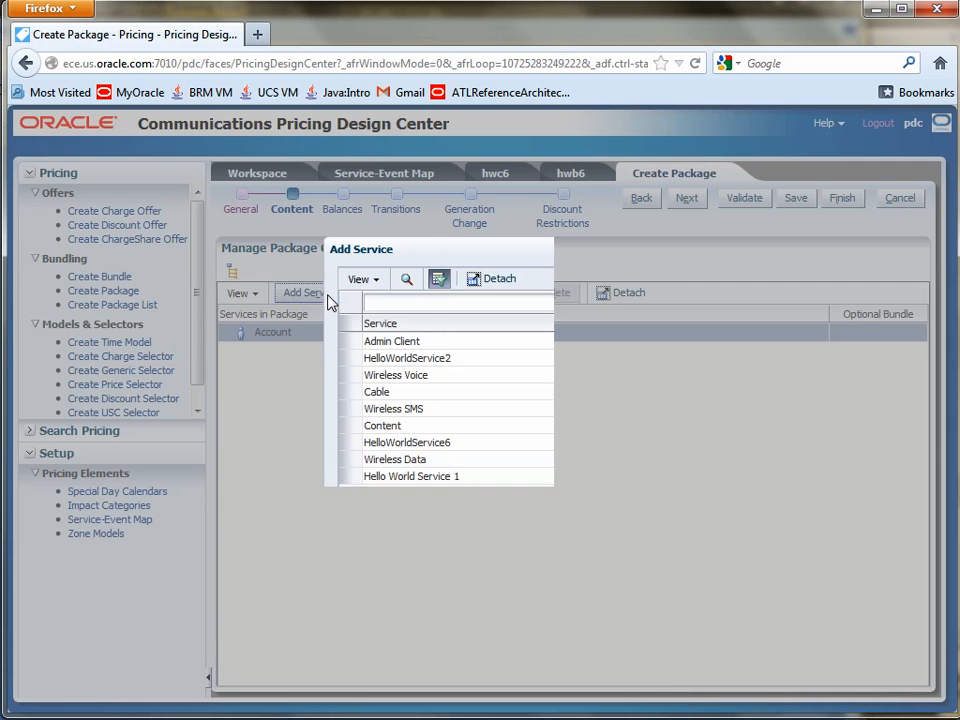
click(370, 445)
click(567, 570)
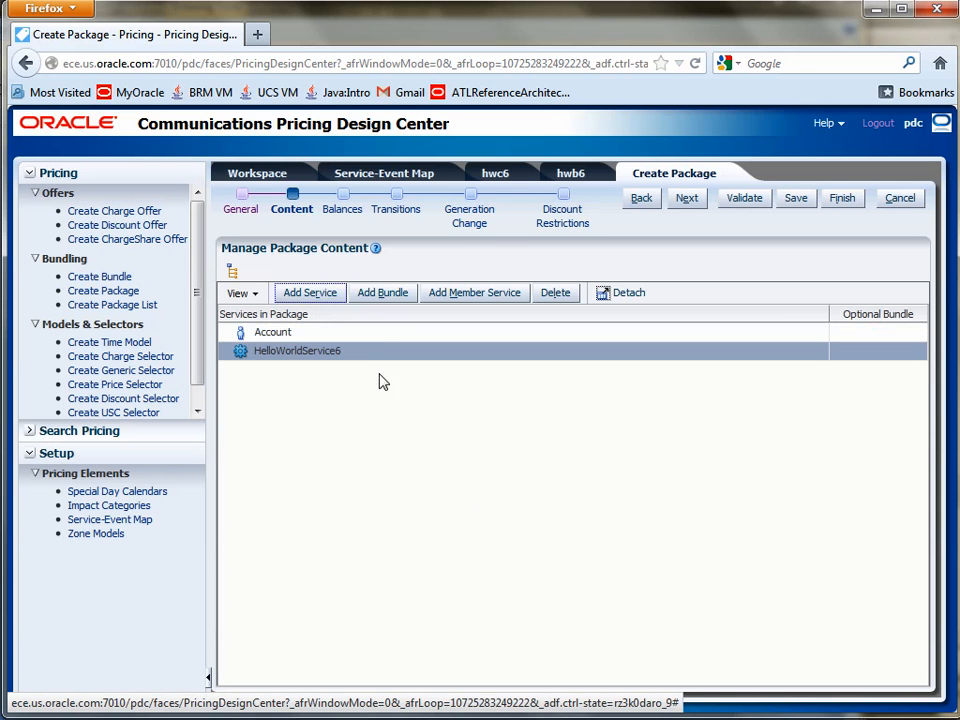
Step: Search for bundles, add hwb6 under HelloWorldService6, and finish the package
click(396, 295)
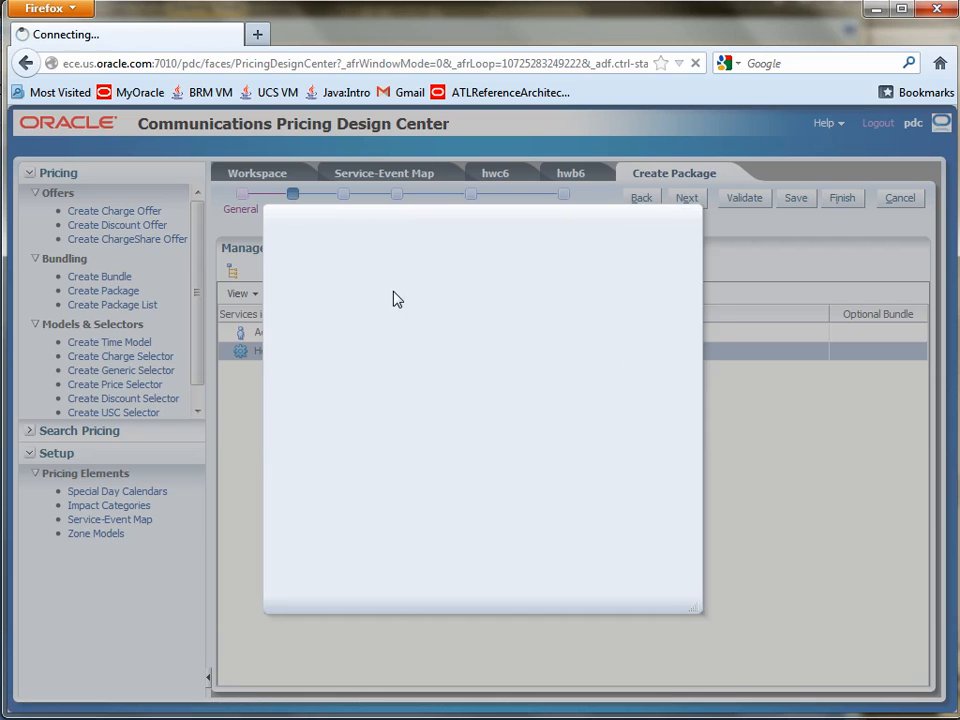
click(538, 346)
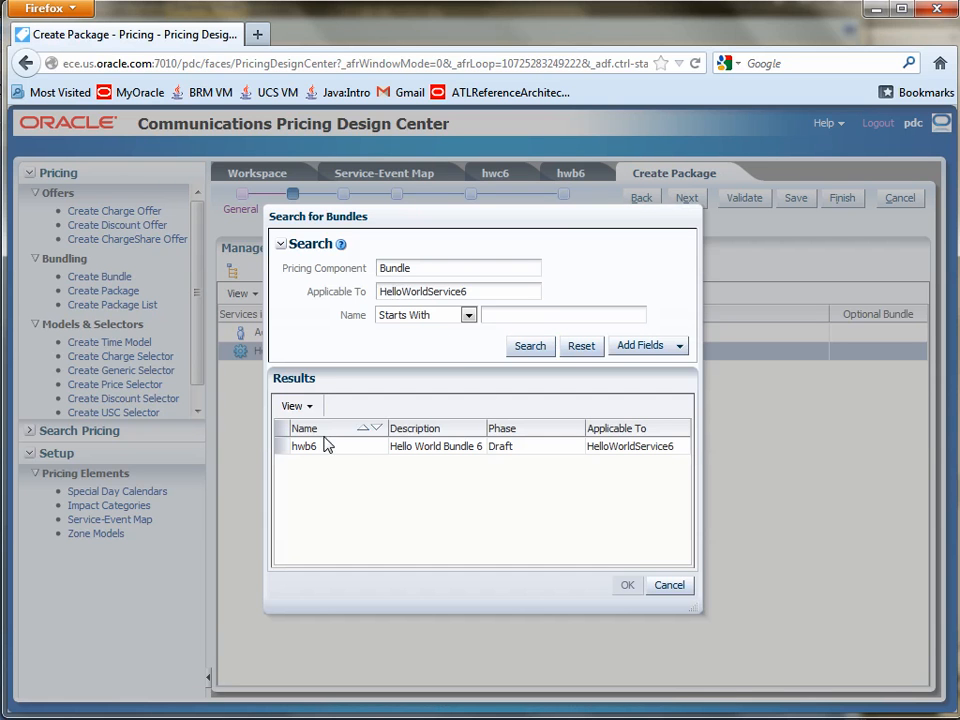
click(297, 447)
click(297, 447)
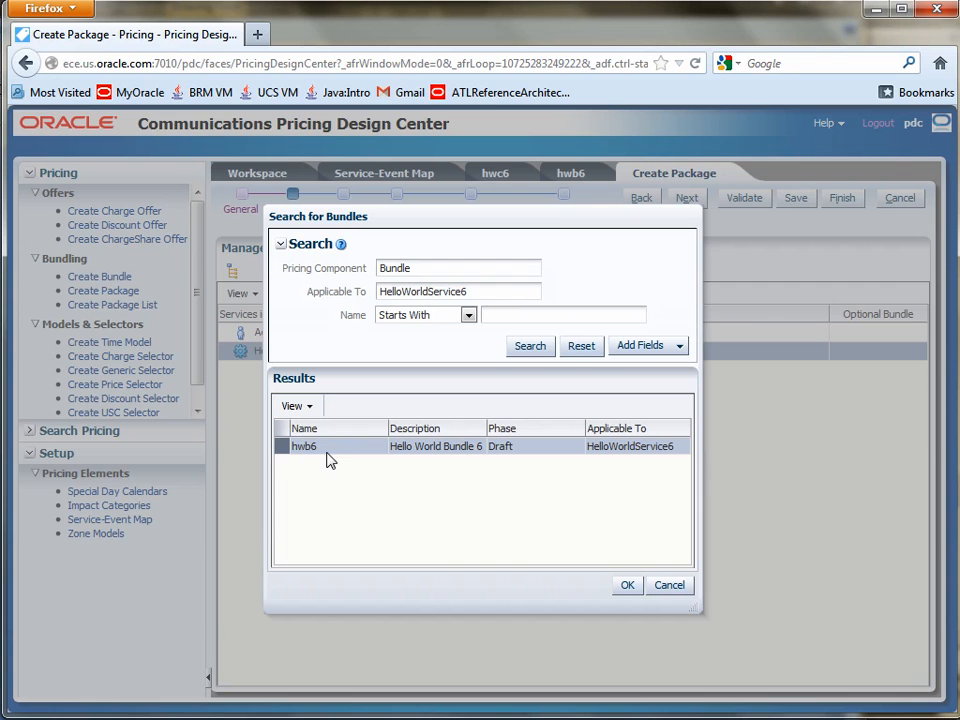
click(624, 585)
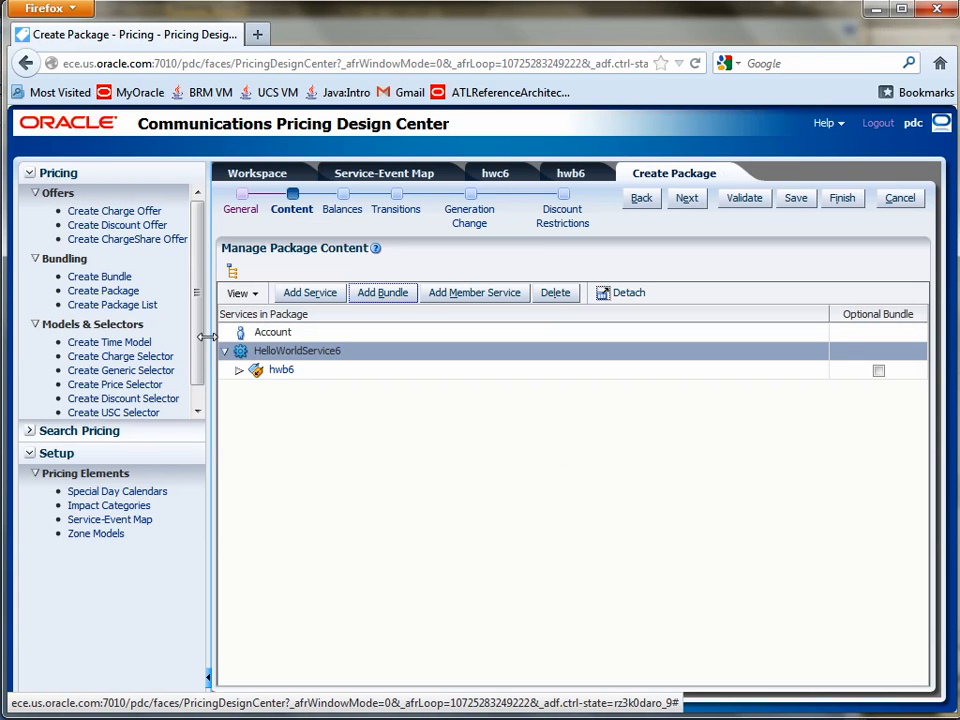
click(239, 371)
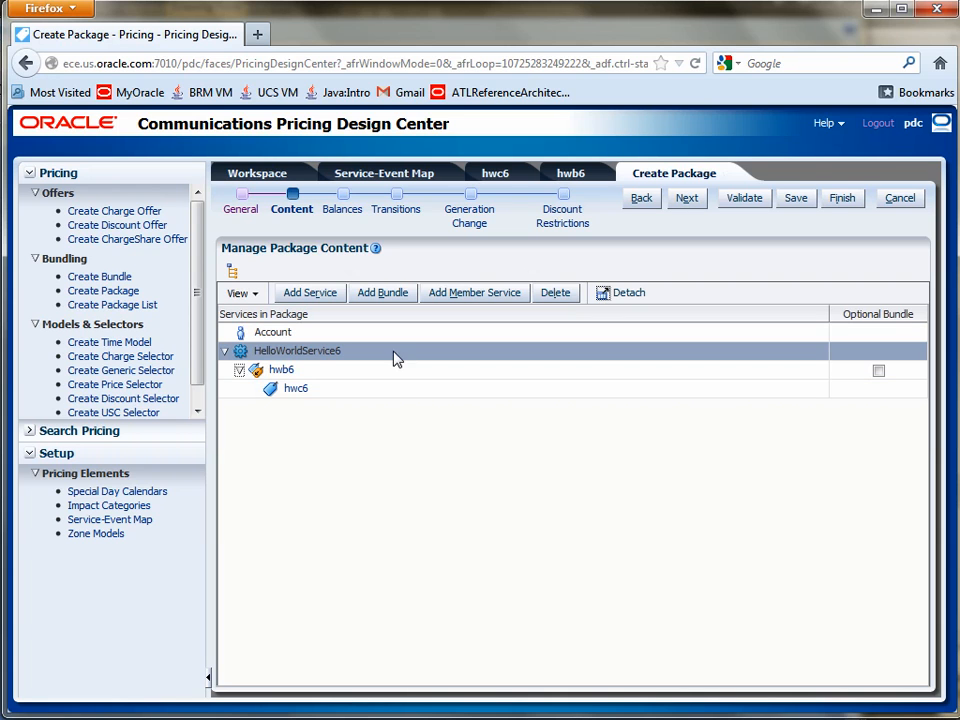
click(840, 199)
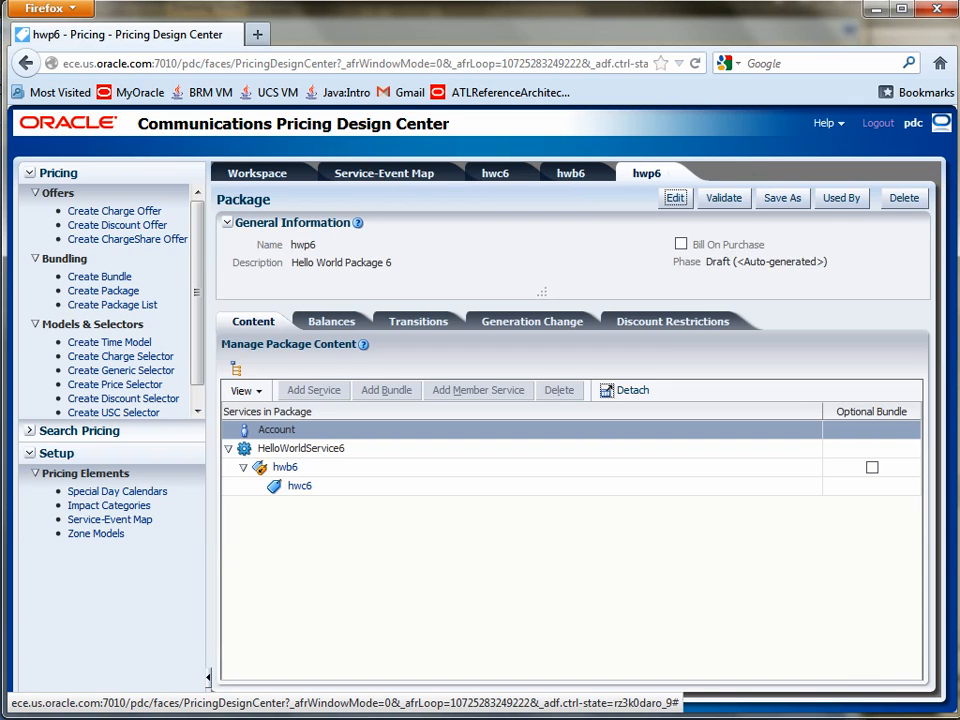
Step: Switch to PowerPoint and highlight the slide 2-8 Overview's points on the CSR Package List, the pricing package and the Hello World components
mouse_move(757, 719)
click(705, 716)
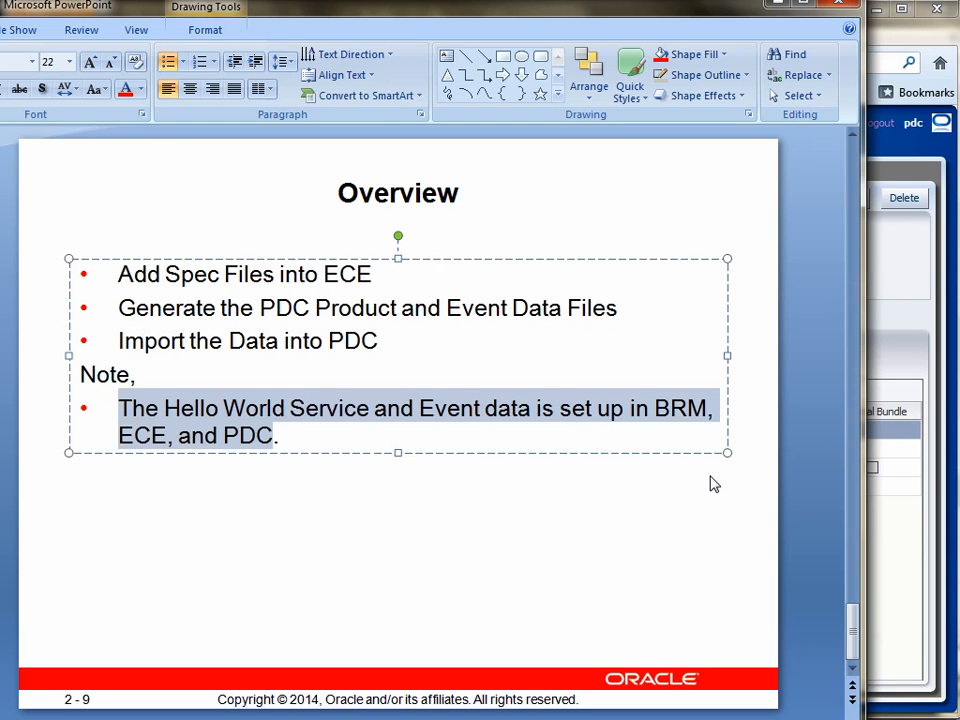
mouse_move(757, 719)
click(800, 685)
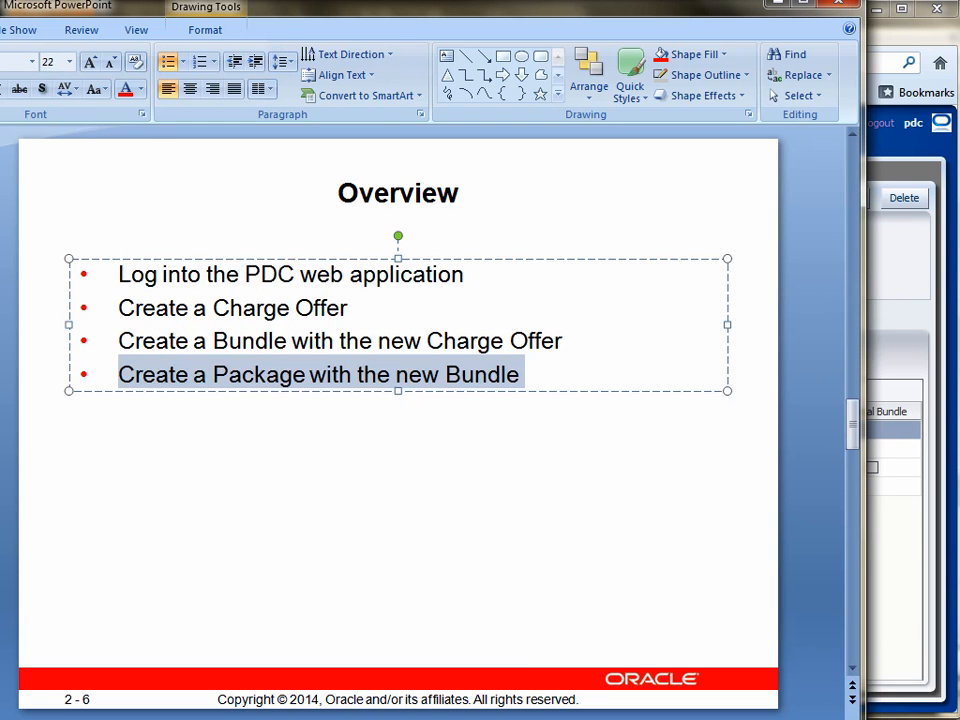
scroll(775, 634, down, 1)
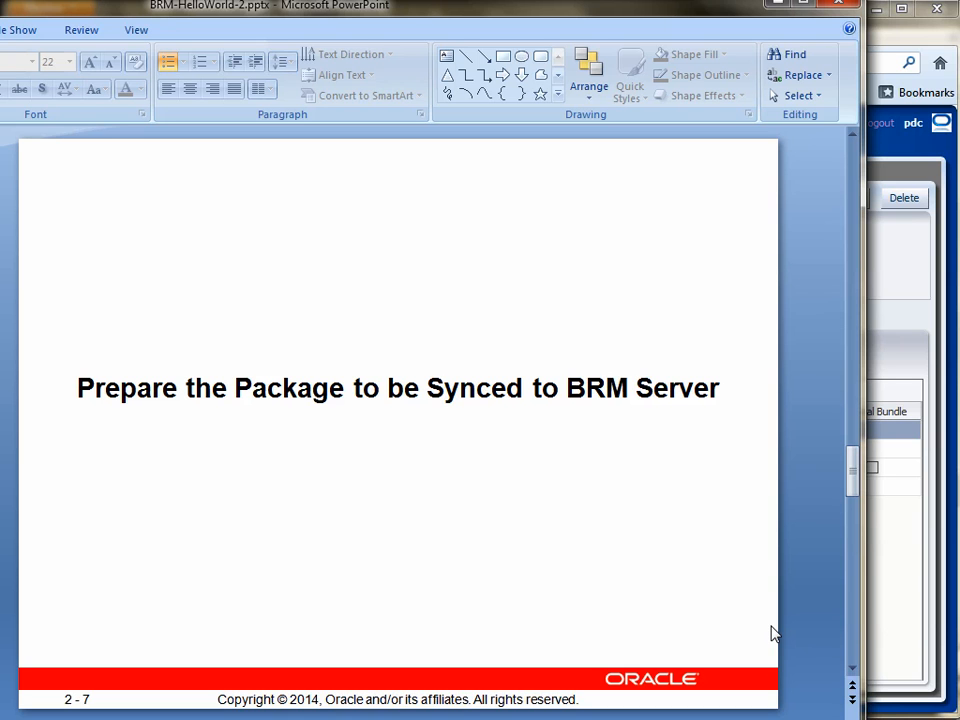
scroll(775, 634, down, 1)
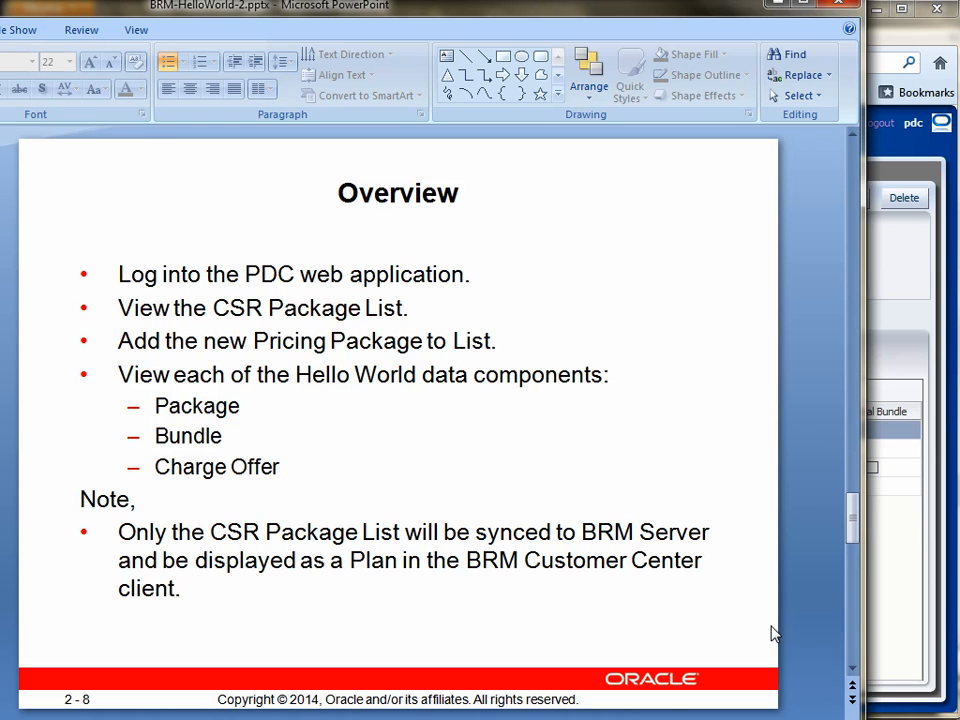
drag(213, 307, 403, 310)
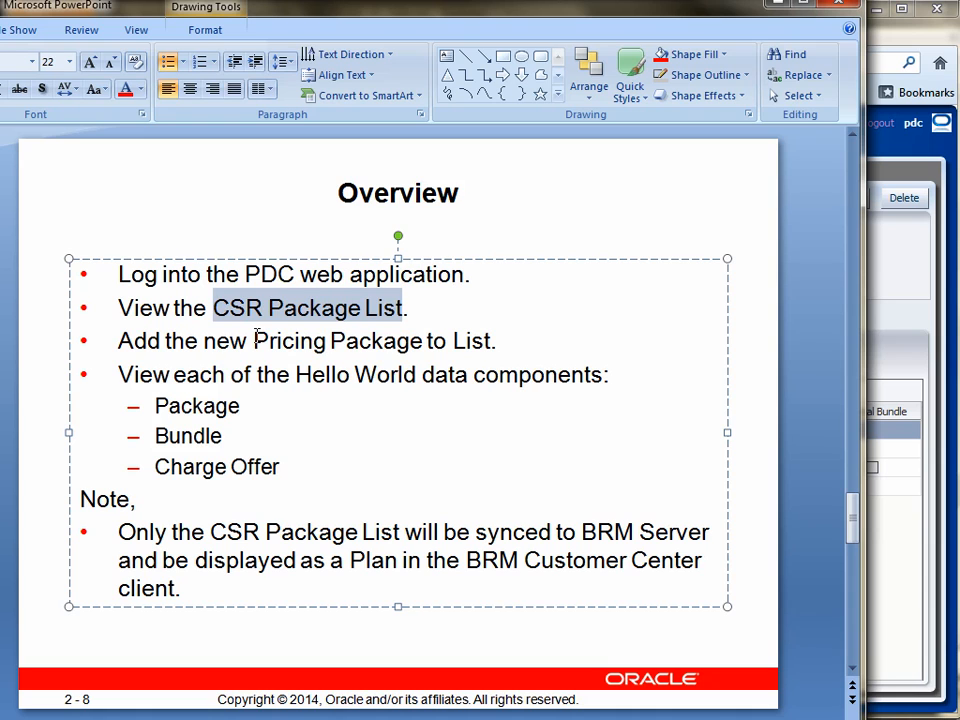
drag(256, 339, 390, 341)
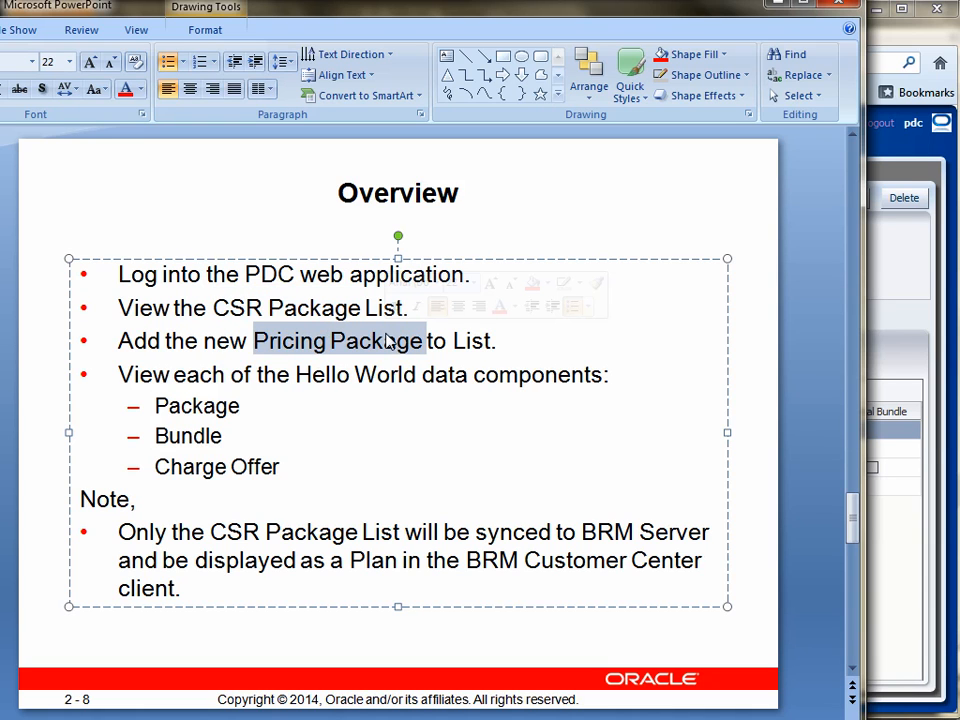
drag(119, 374, 408, 460)
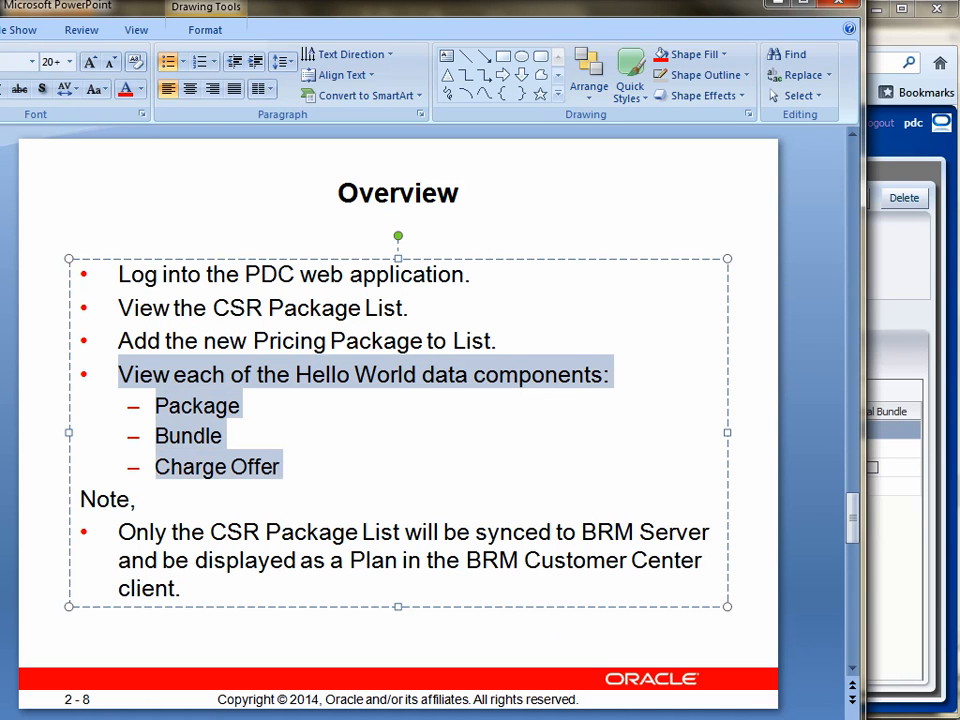
Step: Switch back to Pricing Design Center and search for package lists whose name contains "*"
key(alt+Tab)
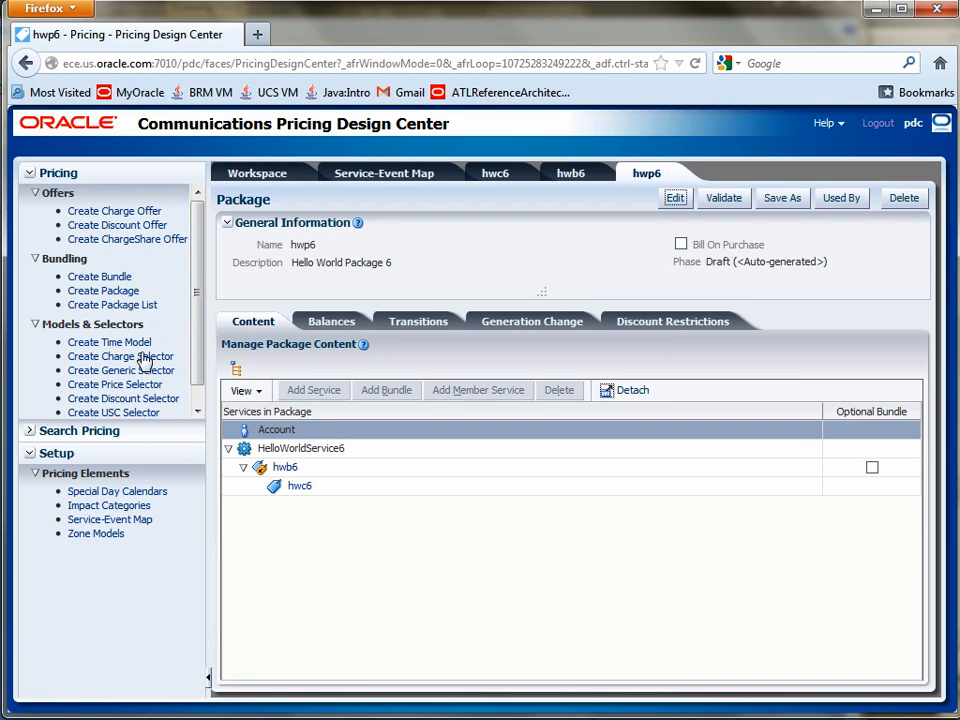
click(28, 430)
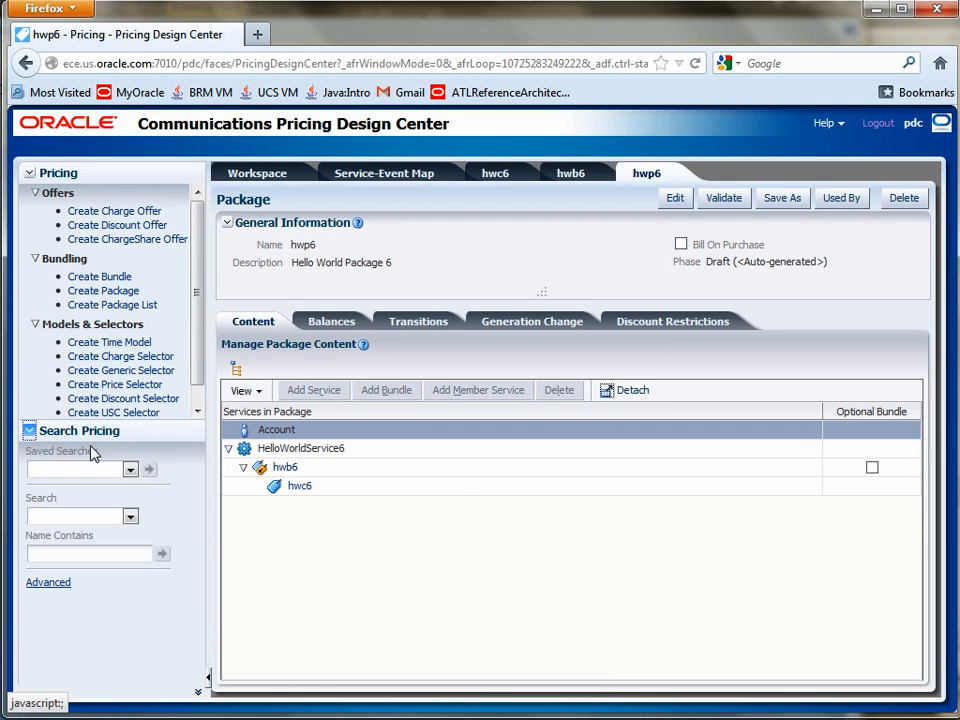
click(130, 516)
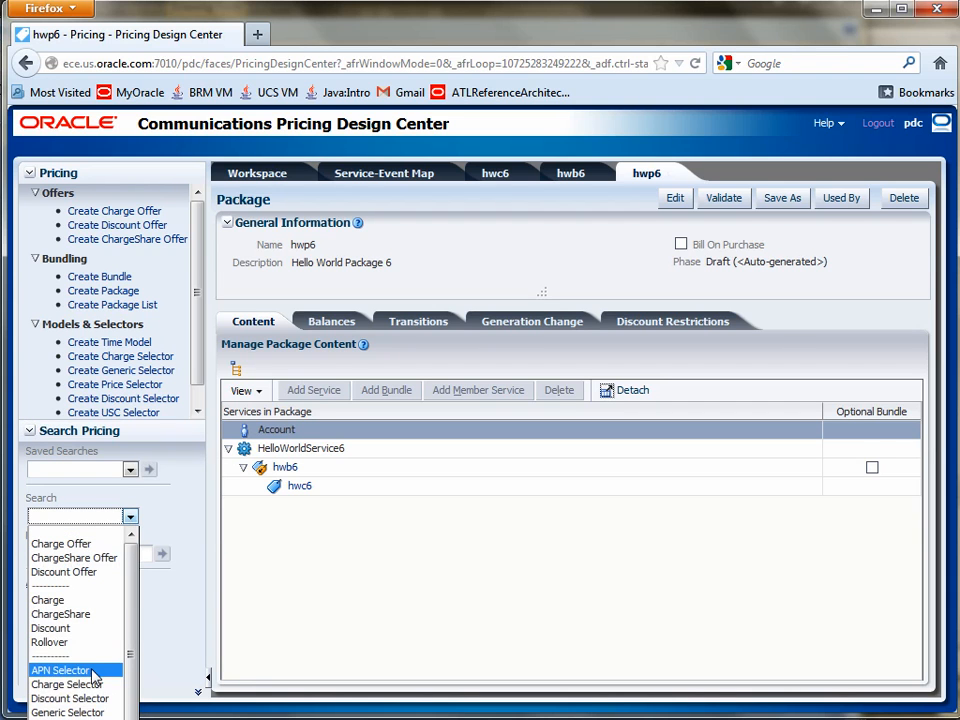
click(68, 530)
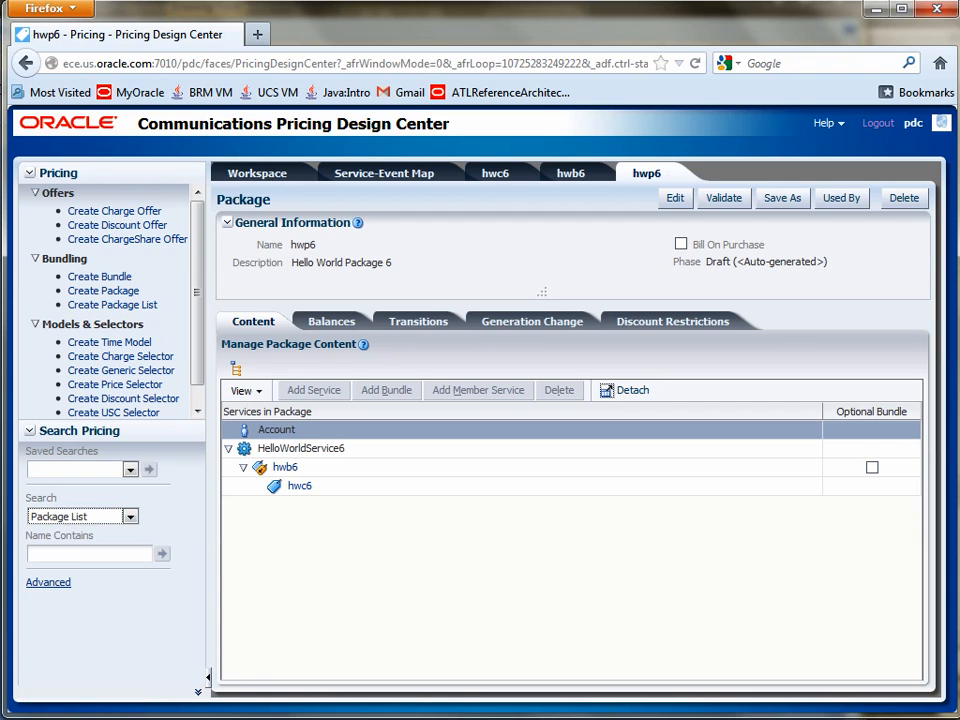
click(88, 554)
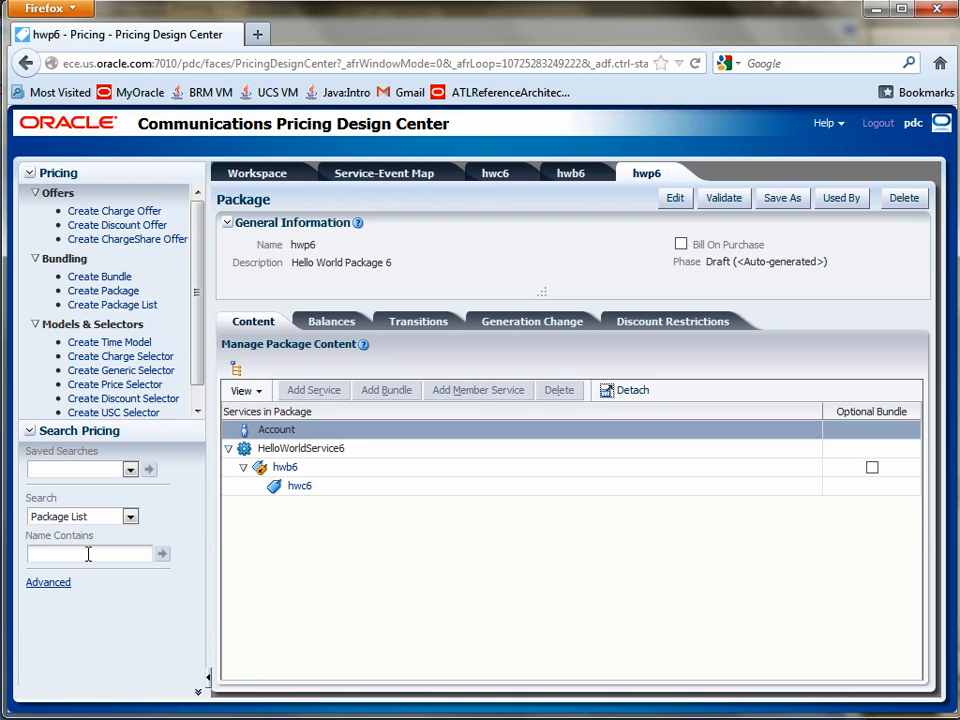
text(*)
click(162, 555)
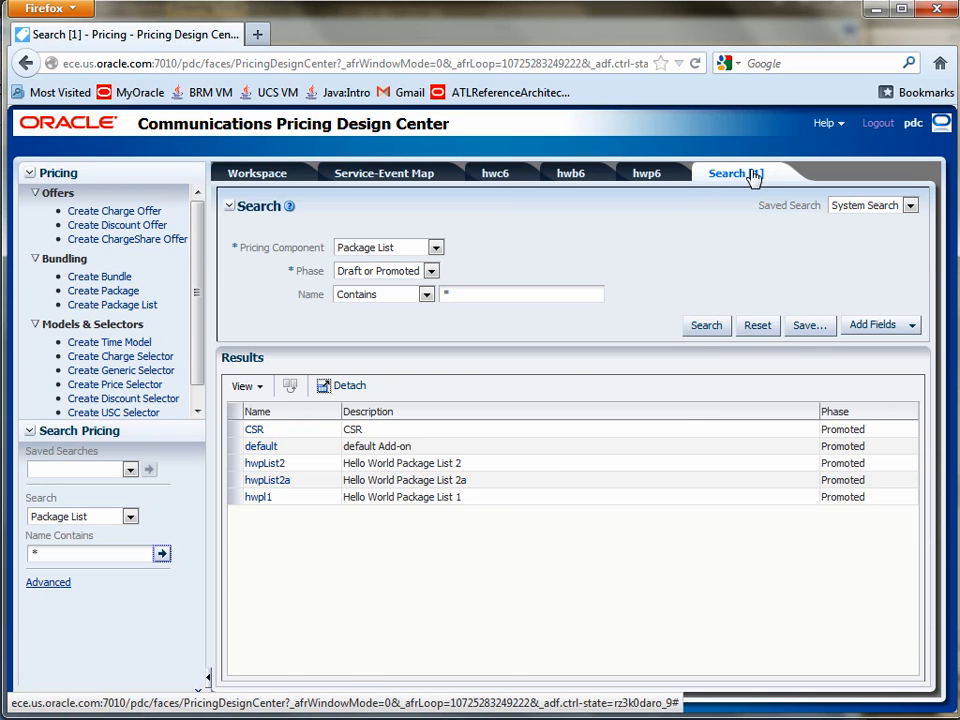
Step: Close the open hwp6, hwb6, hwc6 and Service-Event Map pages, leaving the package list search open
click(650, 176)
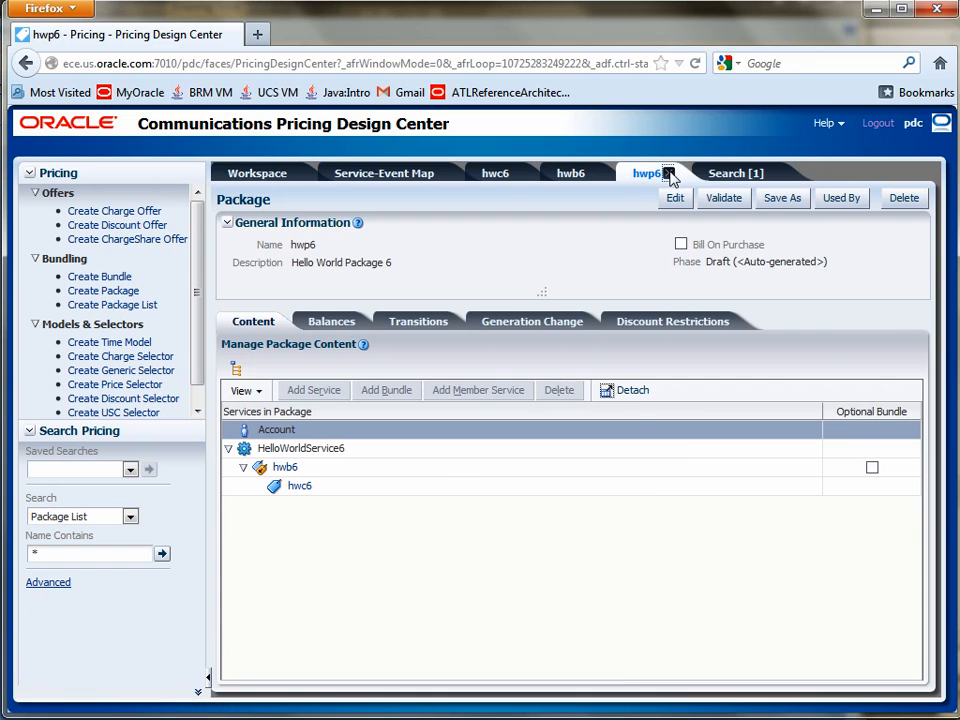
click(668, 174)
click(588, 176)
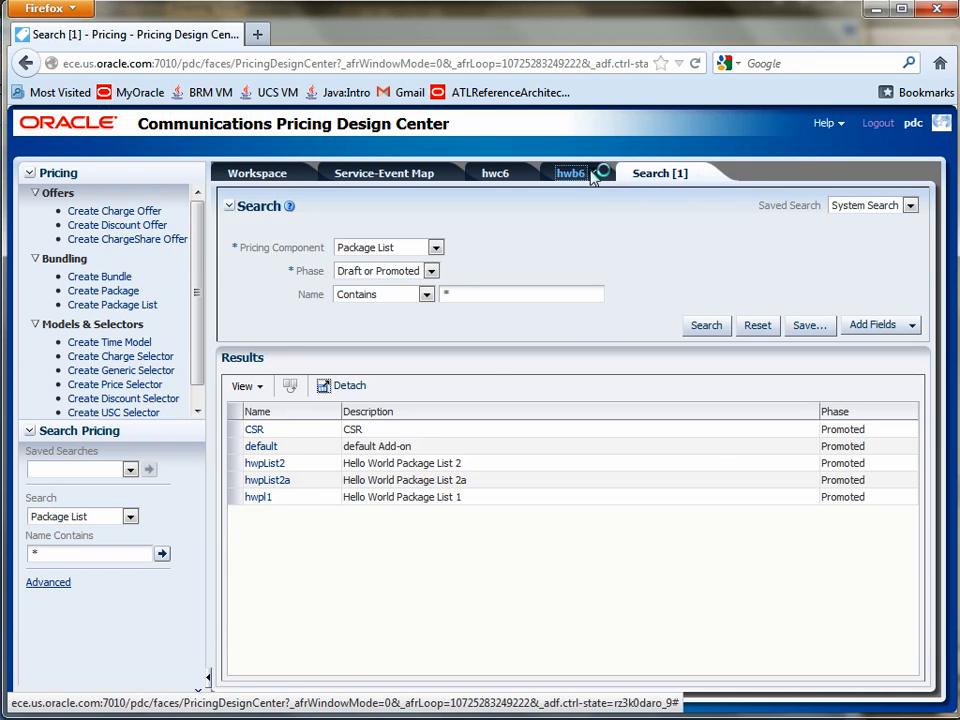
click(592, 174)
click(505, 176)
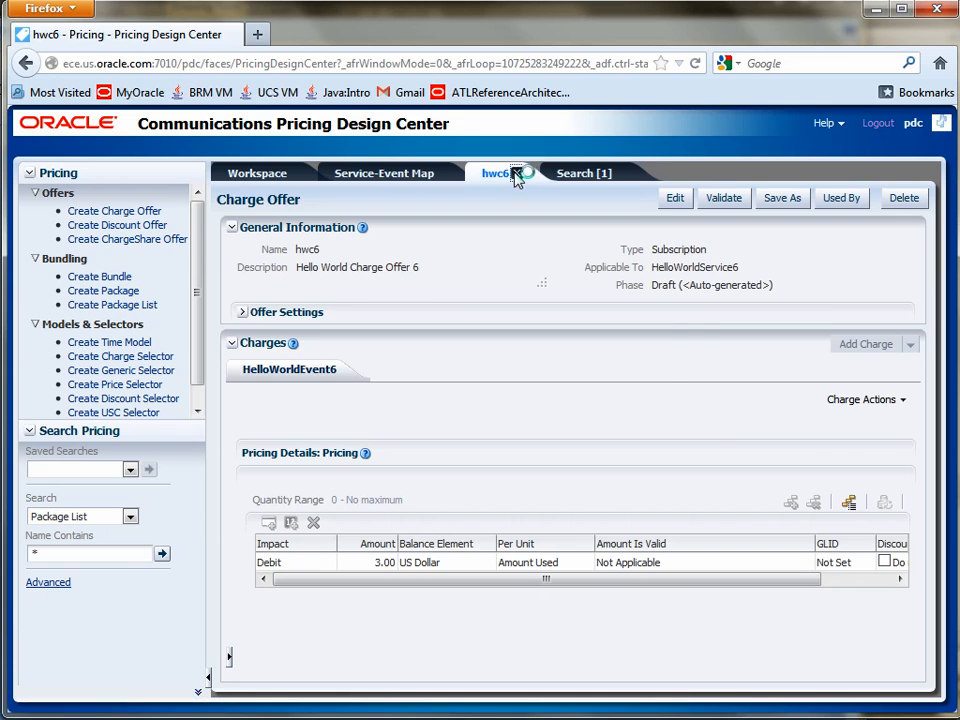
click(517, 175)
click(407, 178)
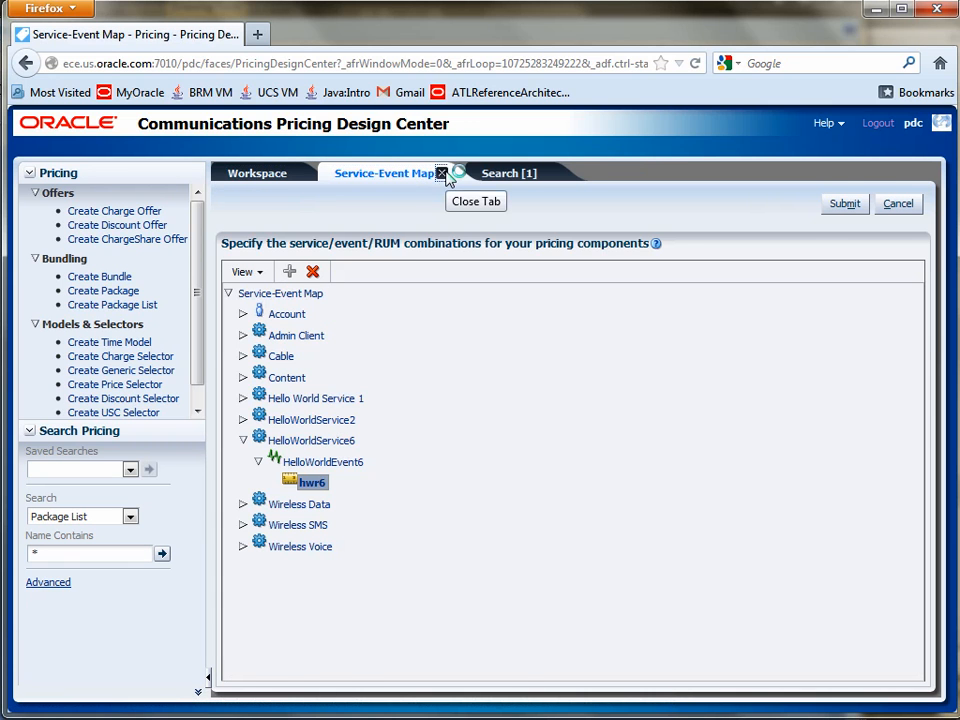
click(446, 177)
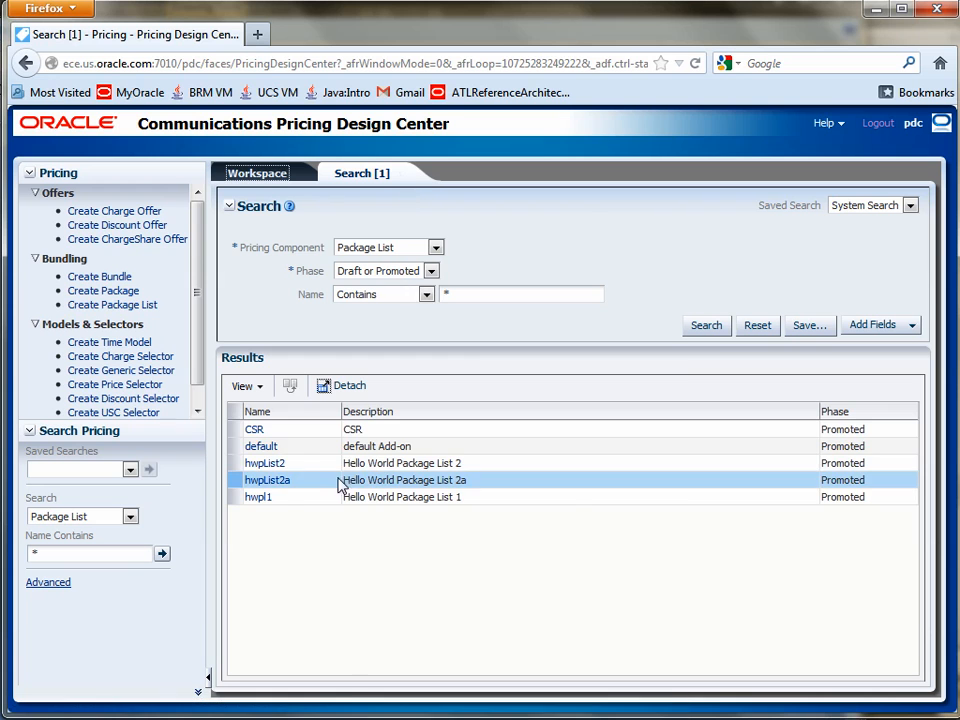
Step: Open the CSR package list for editing, search for packages, add hwp6 to its content, and save and finish the list
click(255, 431)
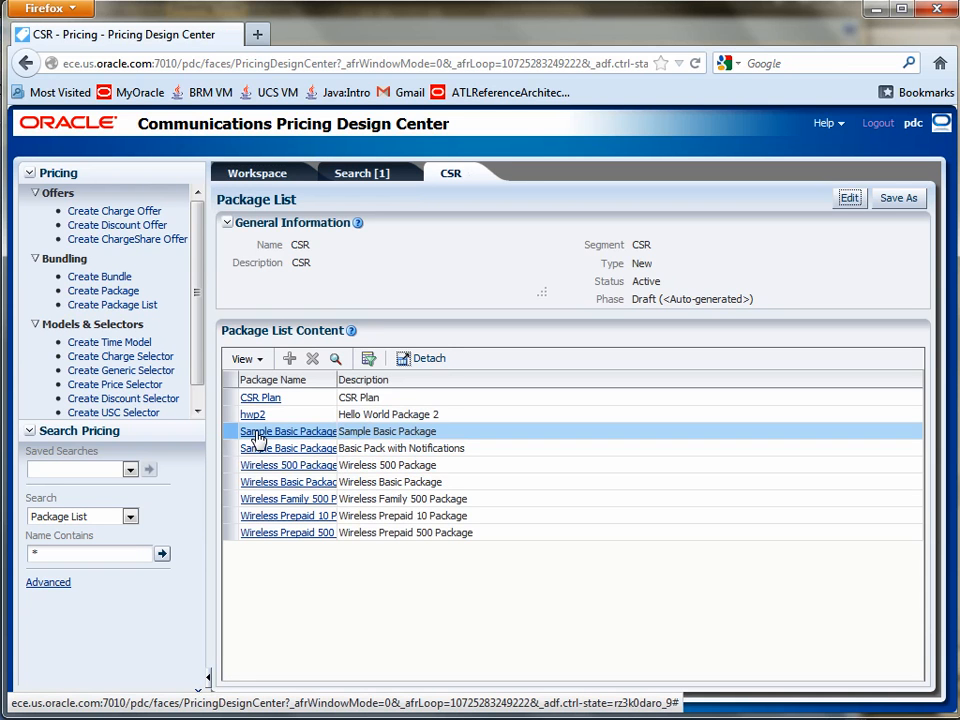
drag(337, 380, 381, 379)
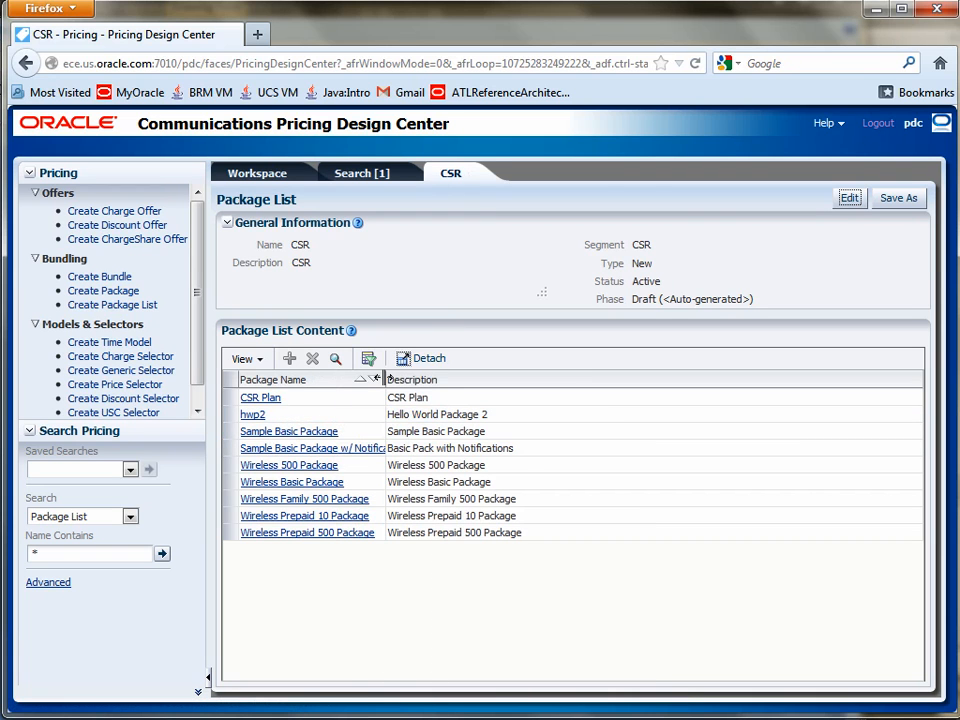
click(849, 200)
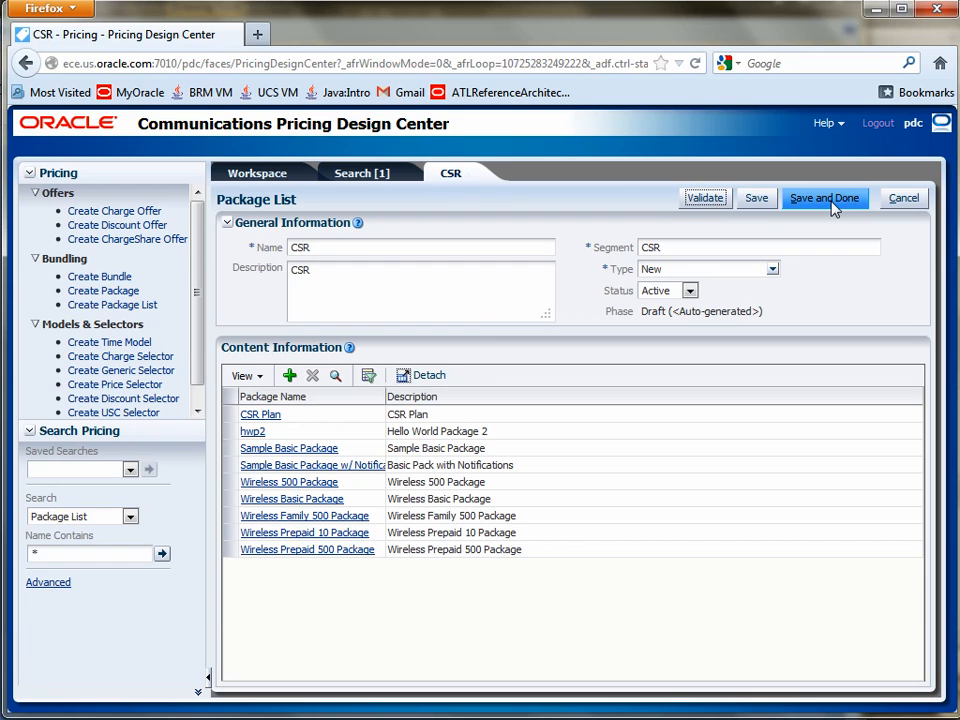
click(289, 376)
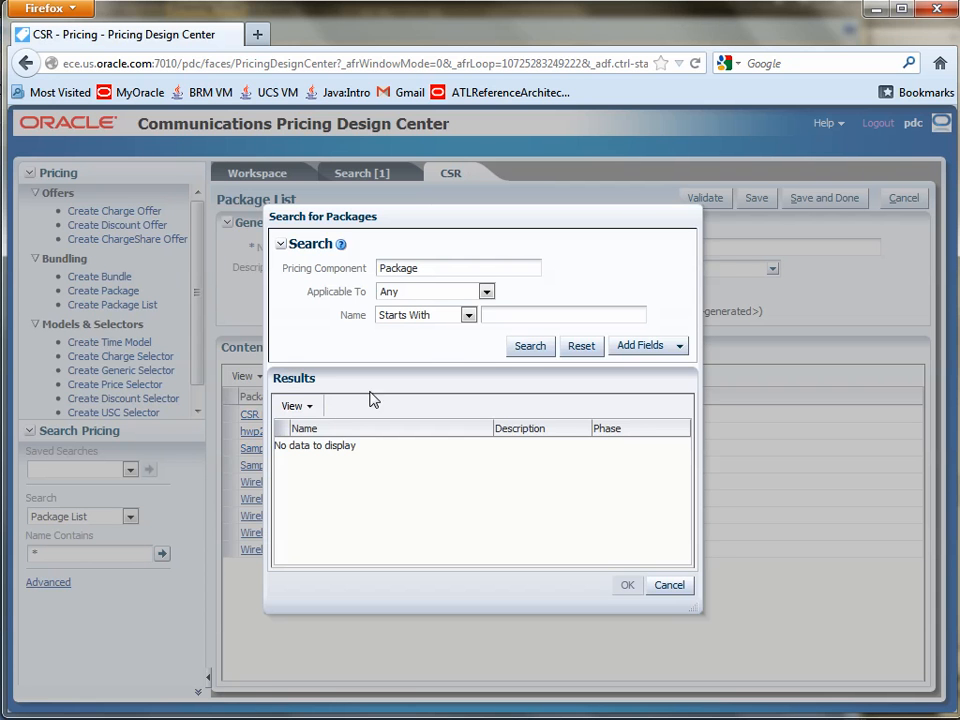
click(539, 346)
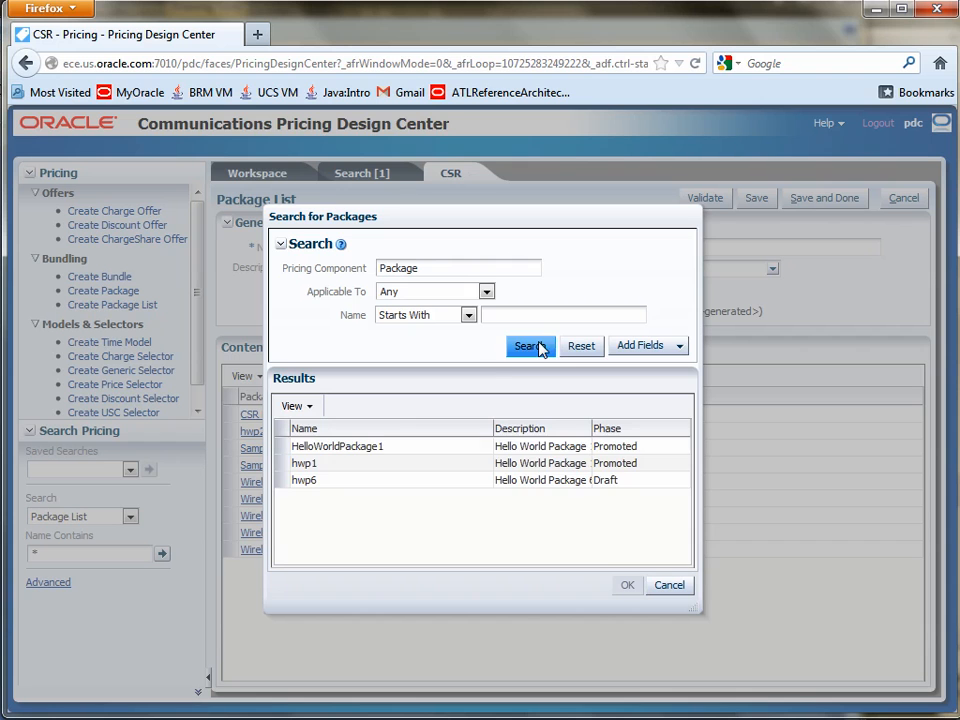
click(306, 484)
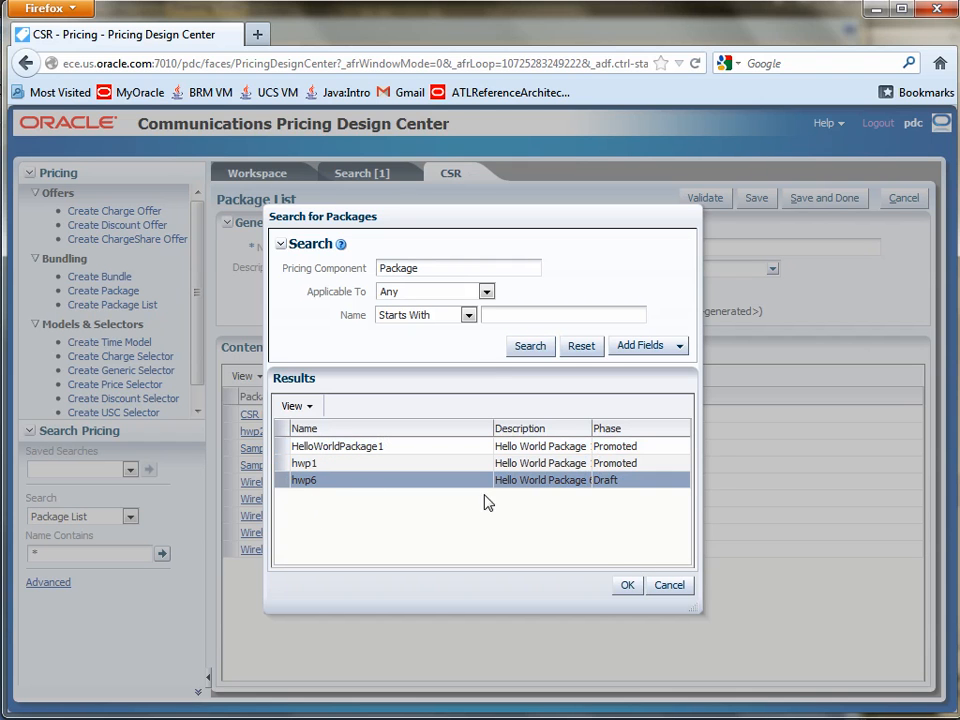
click(627, 585)
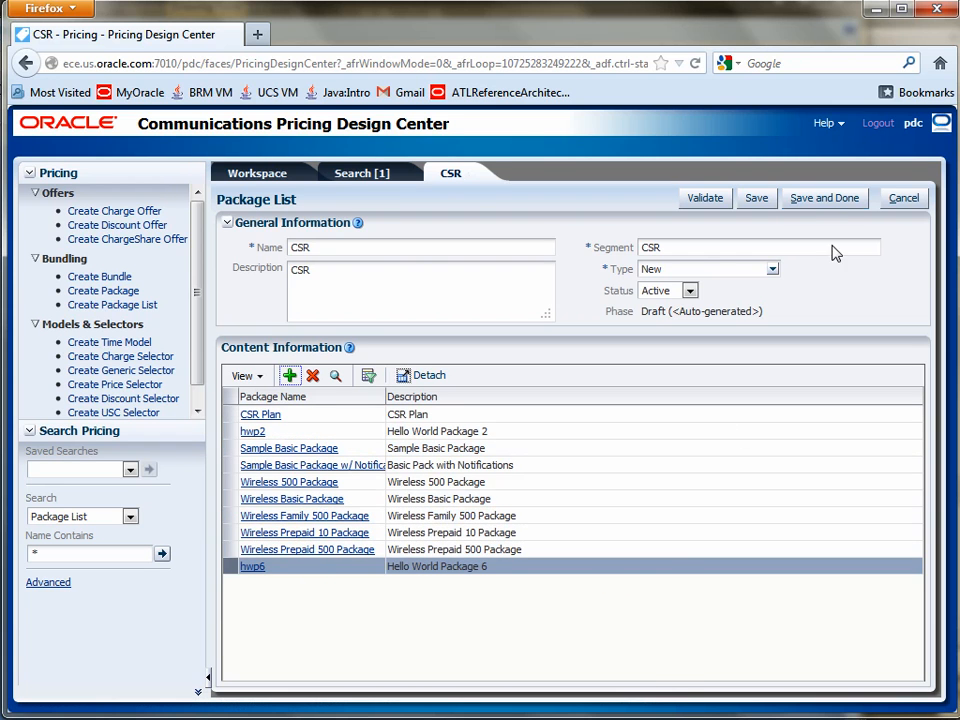
click(818, 203)
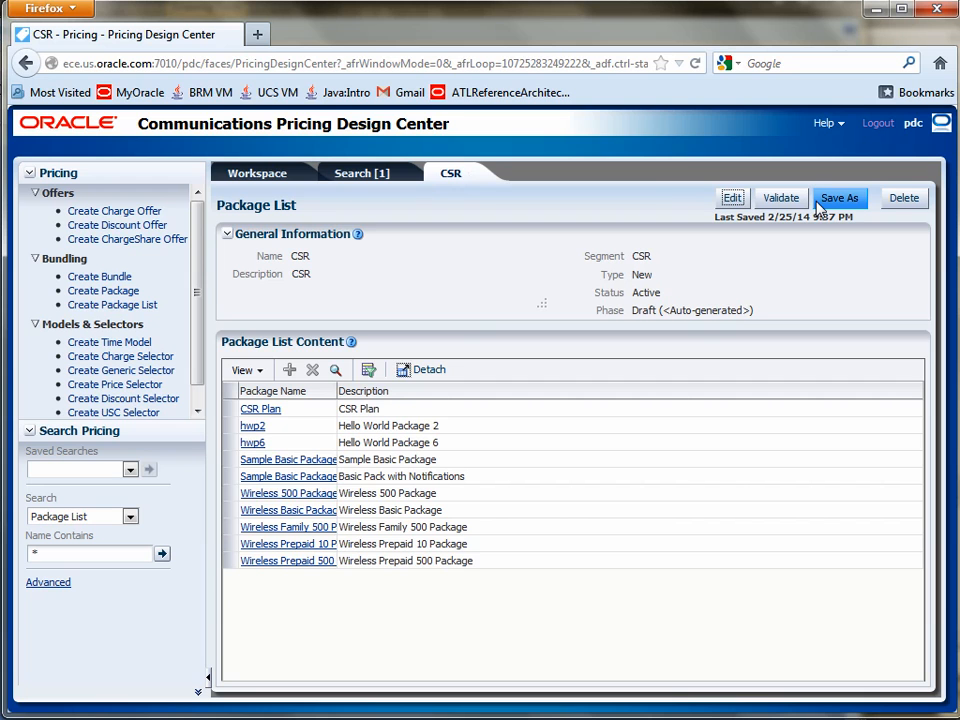
Step: Close the CSR package list page and the package list search page, returning to the Workspace
click(455, 177)
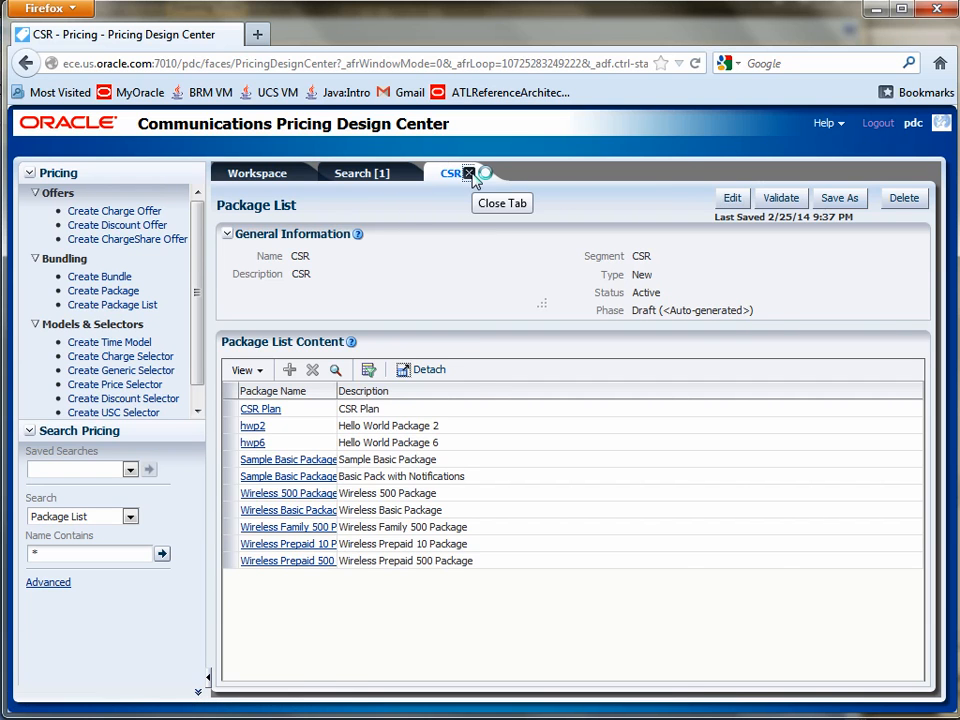
click(476, 176)
click(386, 174)
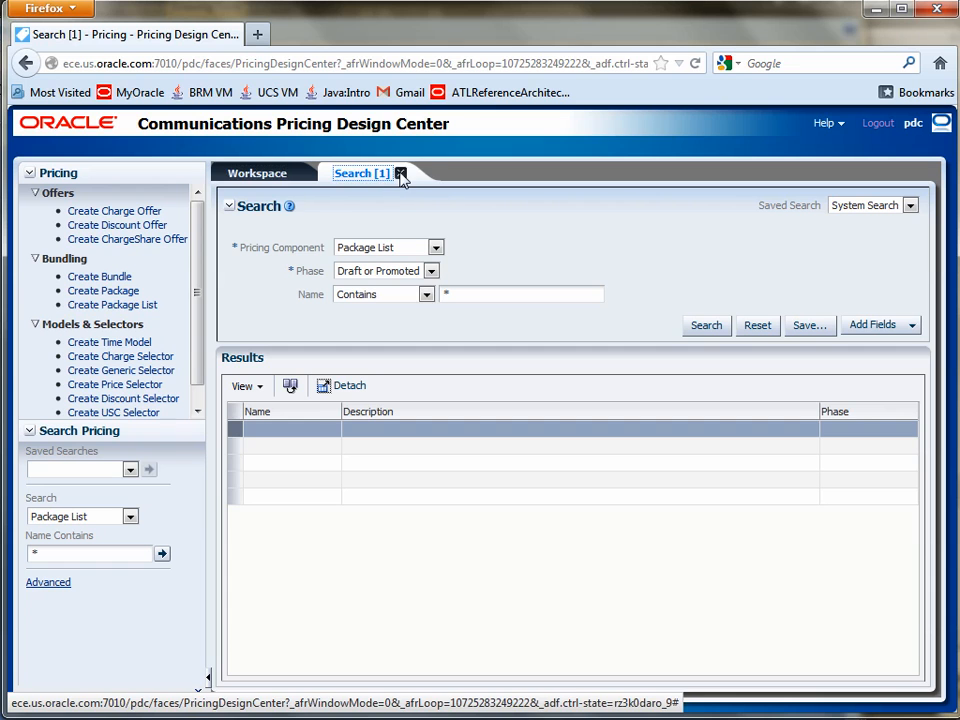
click(400, 173)
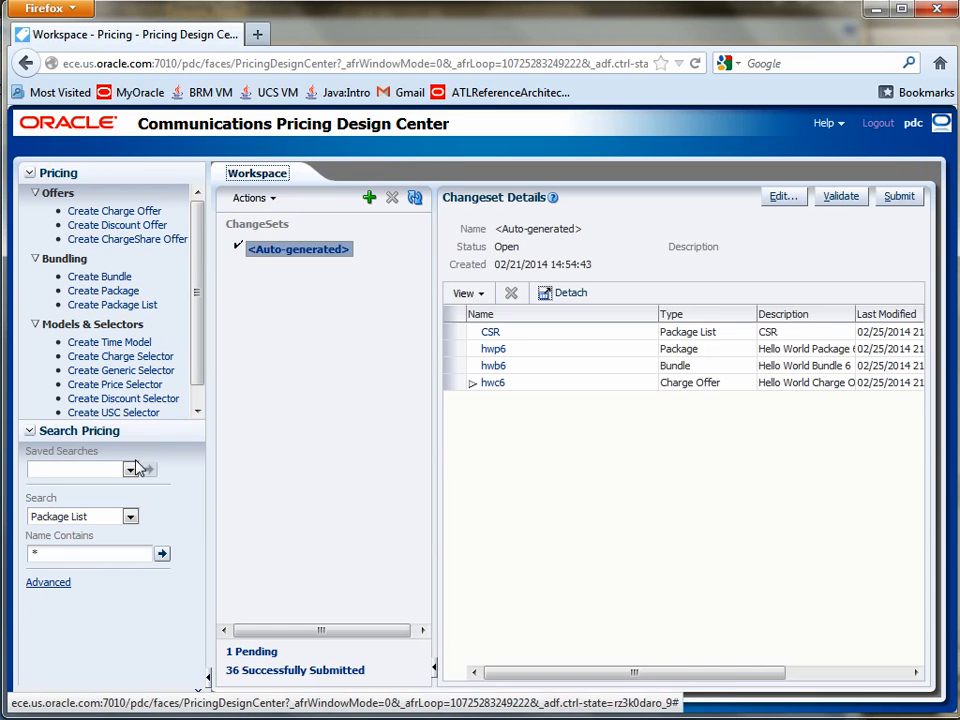
Step: Search for package lists whose name contains "*", compare the Promoted and Draft CSR entries, and open the Draft one
click(162, 556)
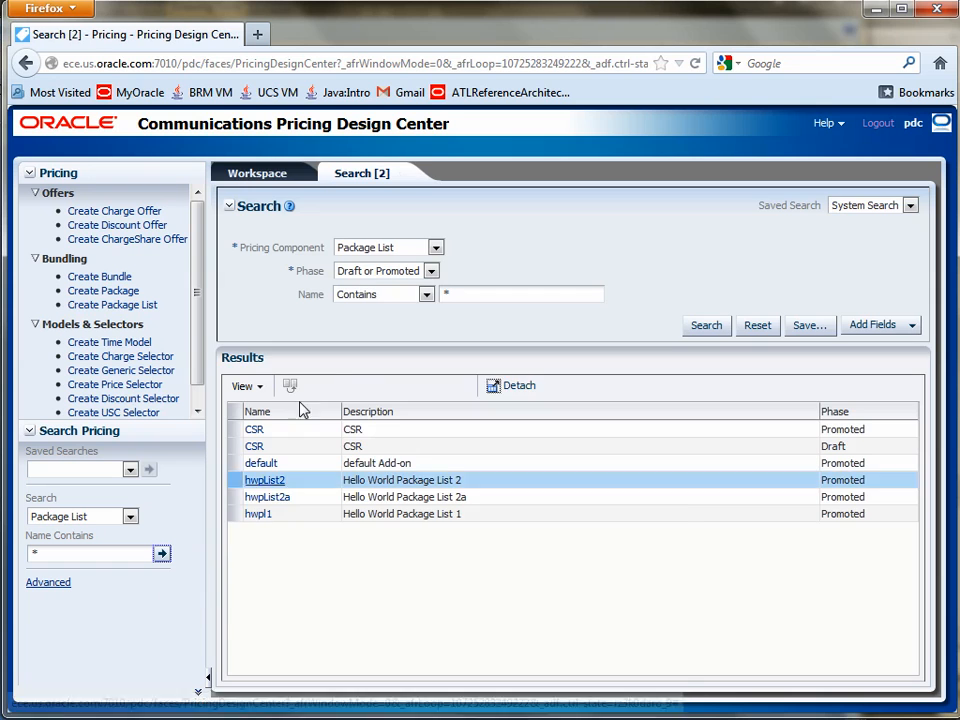
click(250, 432)
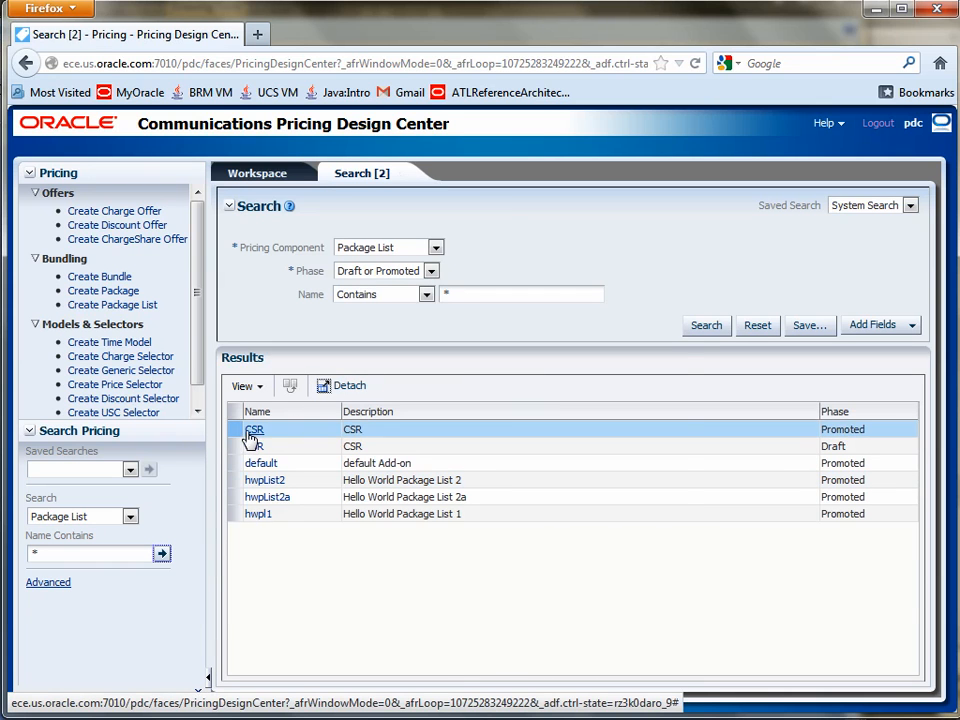
click(251, 446)
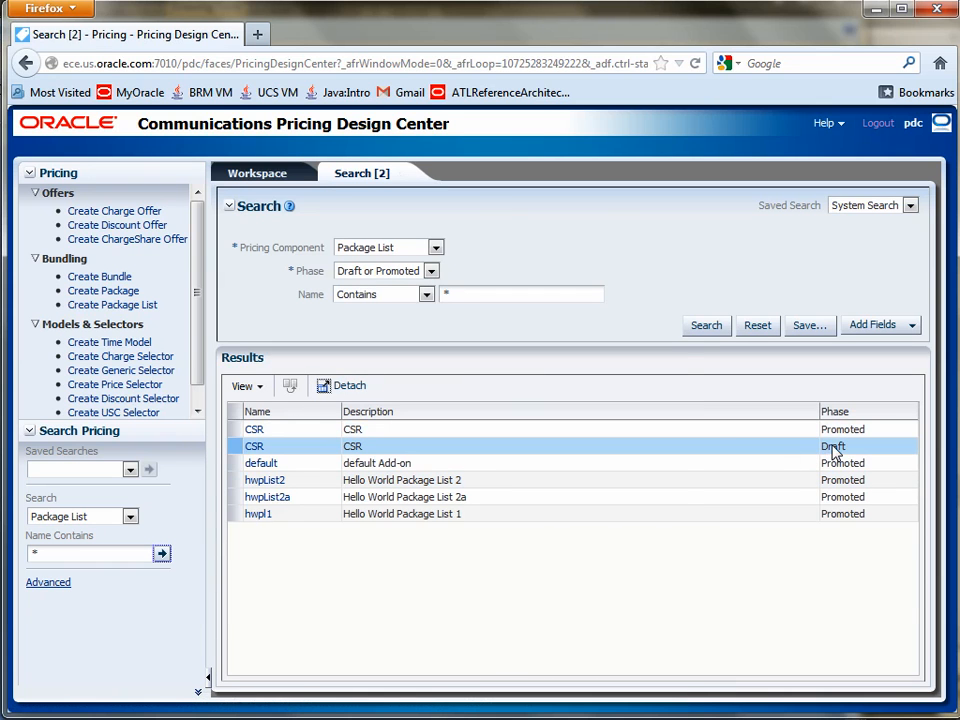
click(685, 430)
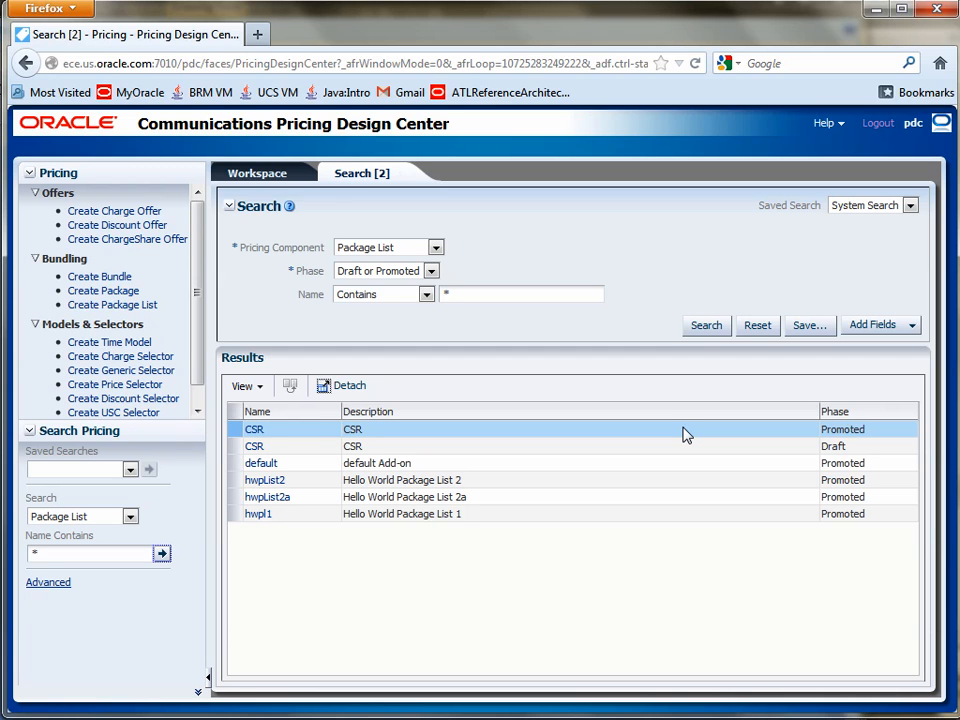
click(686, 446)
click(352, 432)
click(256, 447)
click(258, 447)
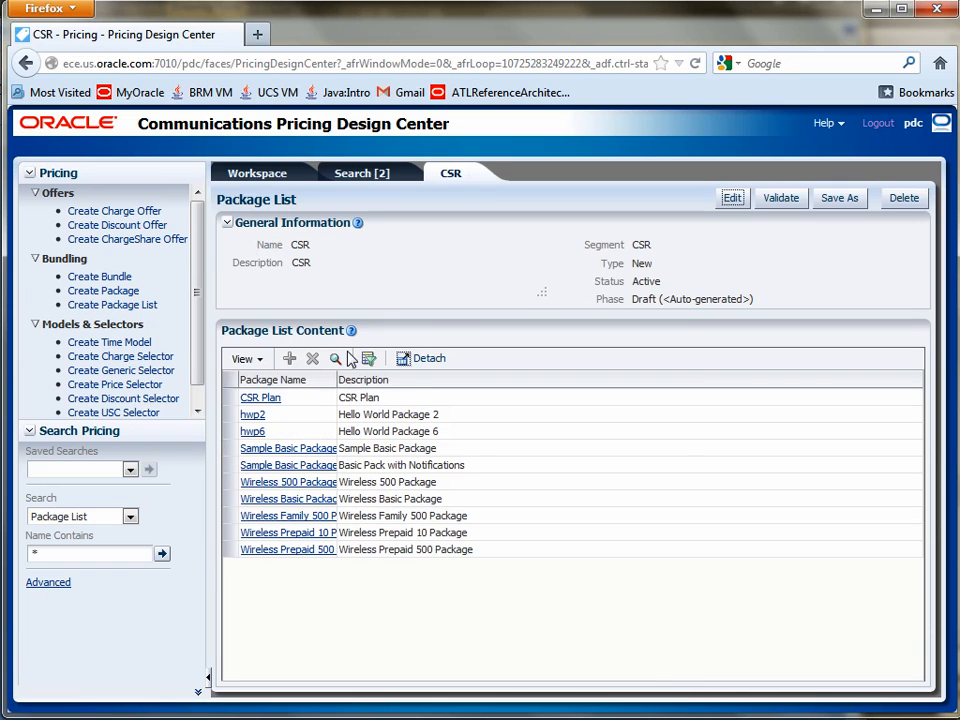
Step: View the Hello World components from the CSR list: package hwp6, its bundle hwb6, and that bundle's charge offer hwc6
click(339, 431)
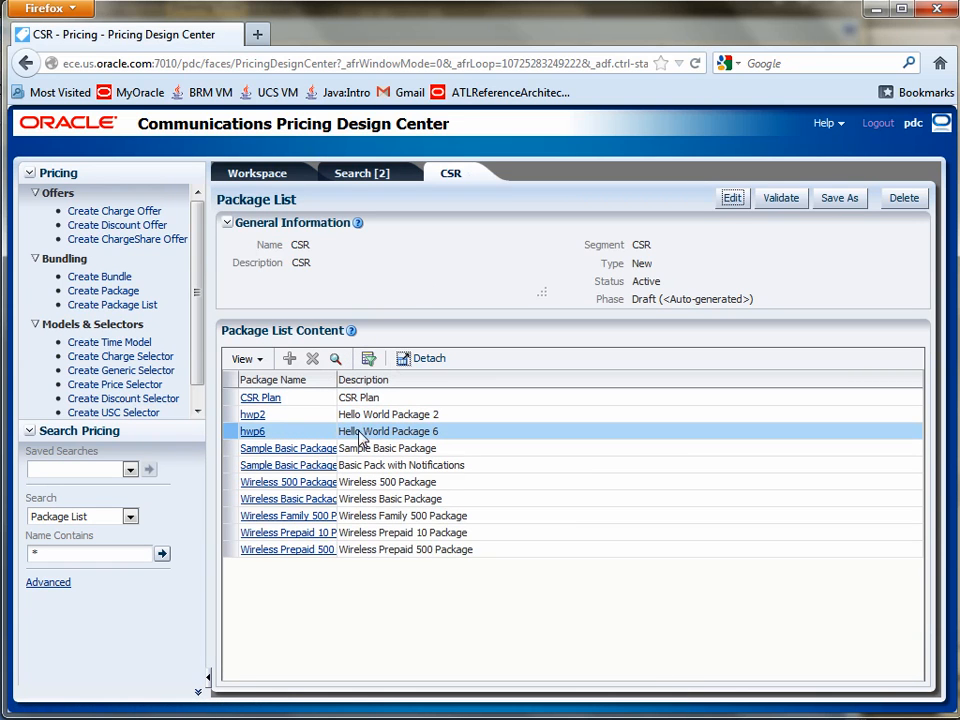
click(260, 434)
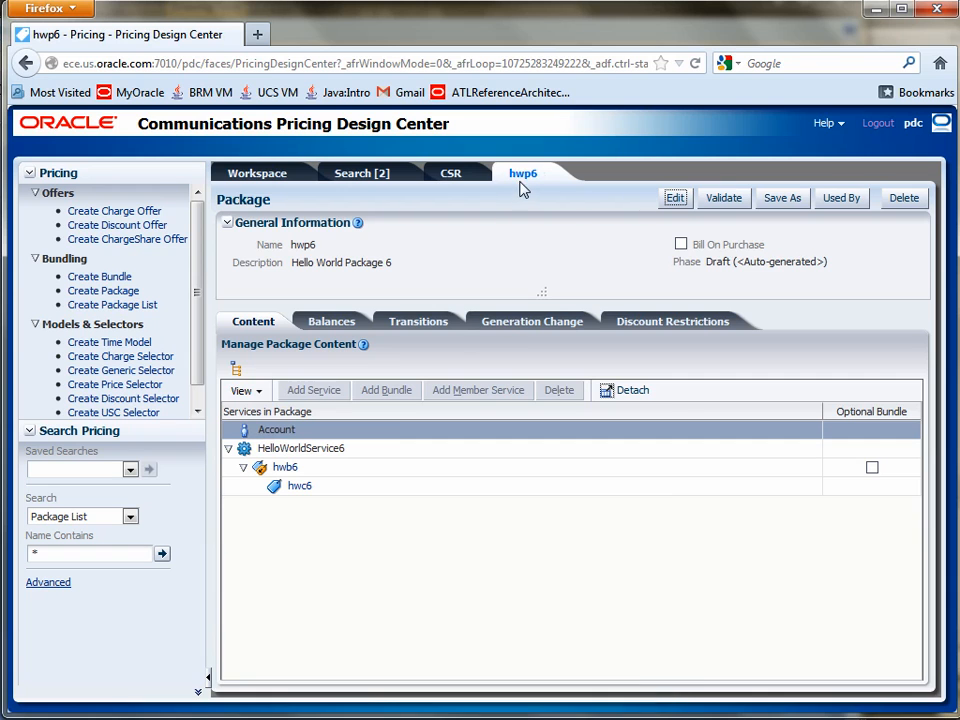
click(281, 469)
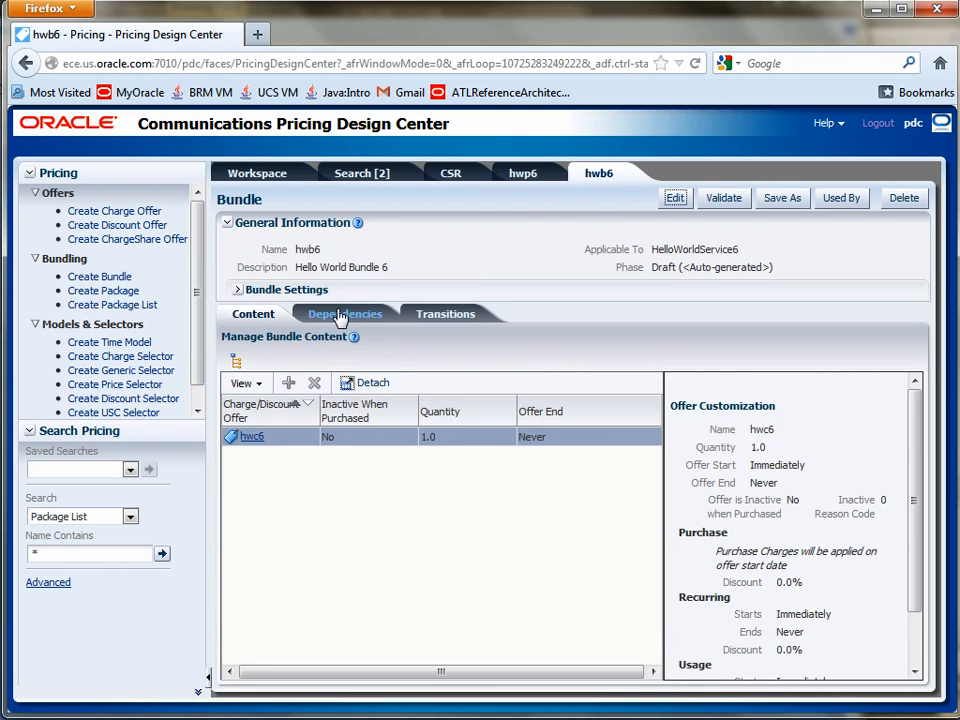
click(254, 441)
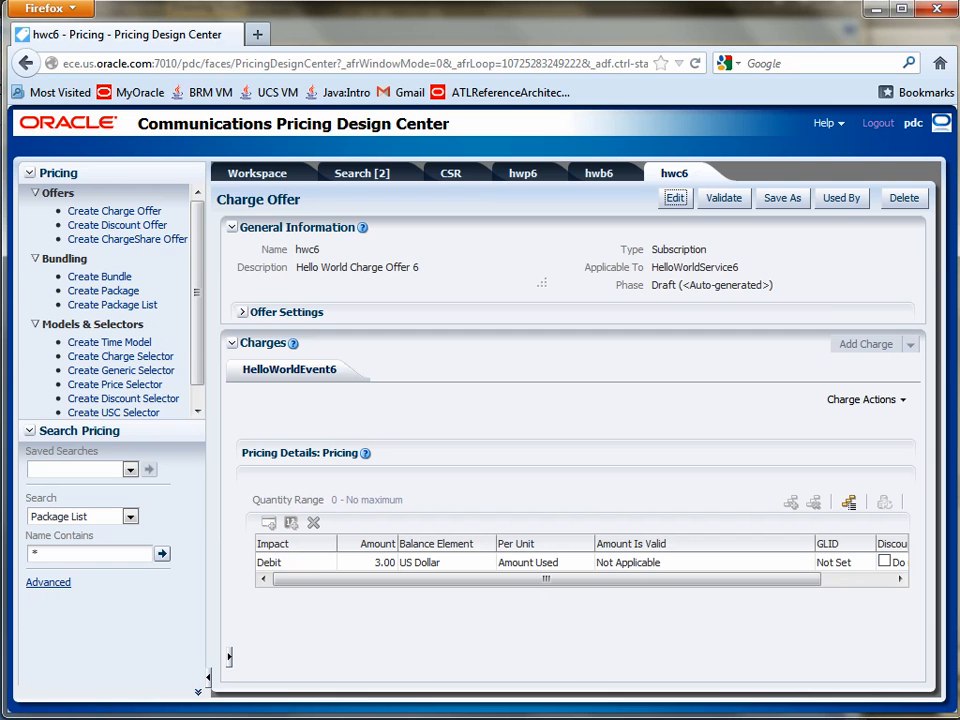
Step: Switch to PowerPoint, highlight slide 2-8's note on syncing the CSR Package List, and view the BRM-PDC-ECE-arch01h.jpg diagram in Paint Shop Pro
mouse_move(755, 718)
click(835, 695)
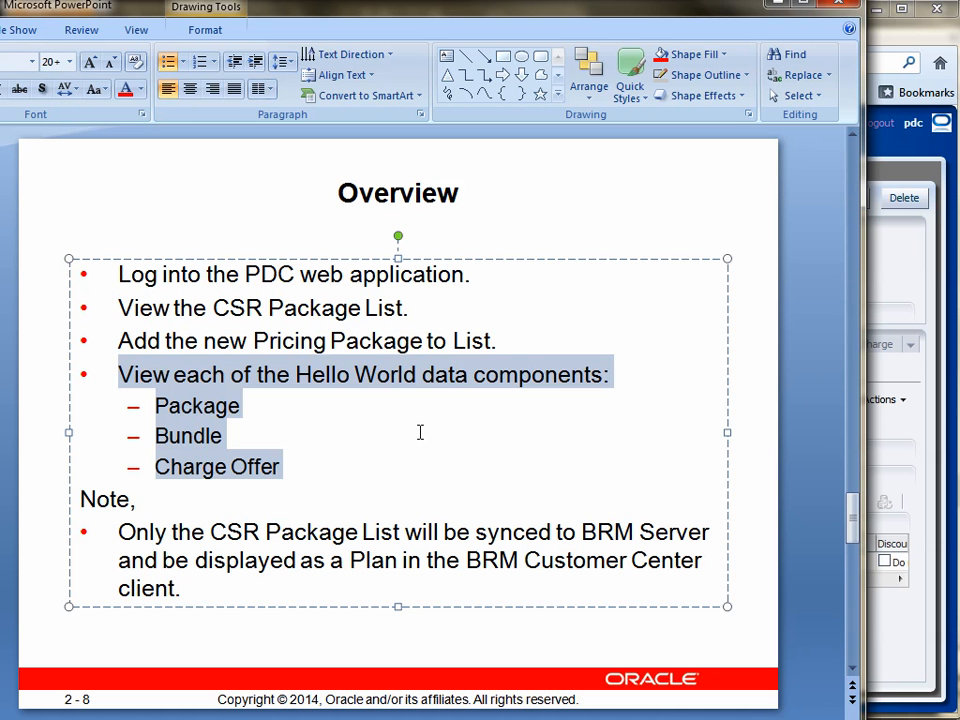
click(119, 531)
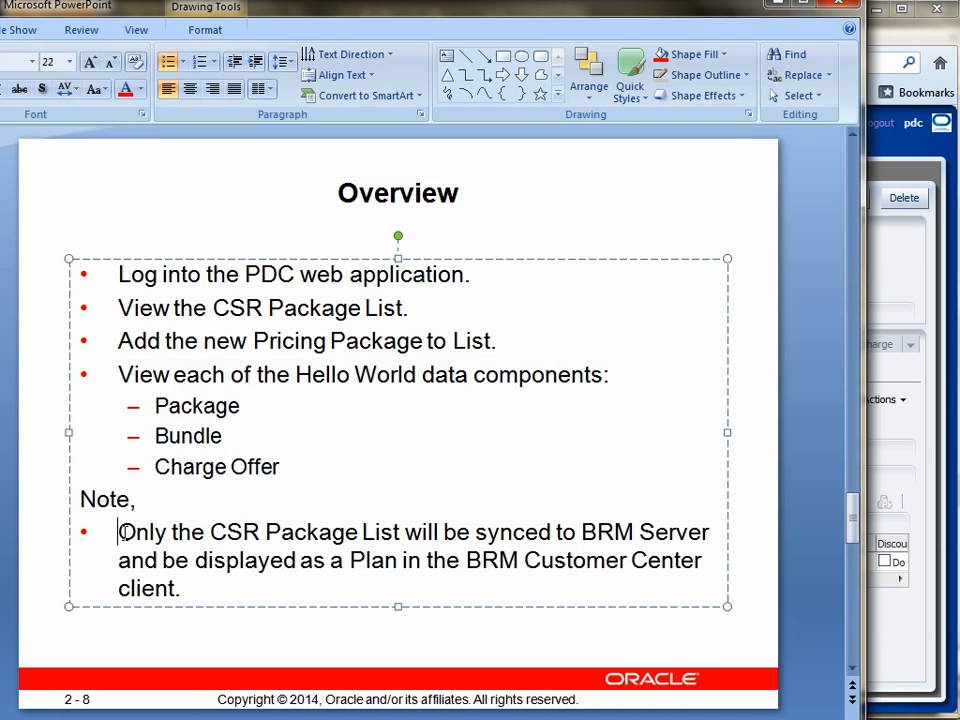
drag(212, 531, 601, 583)
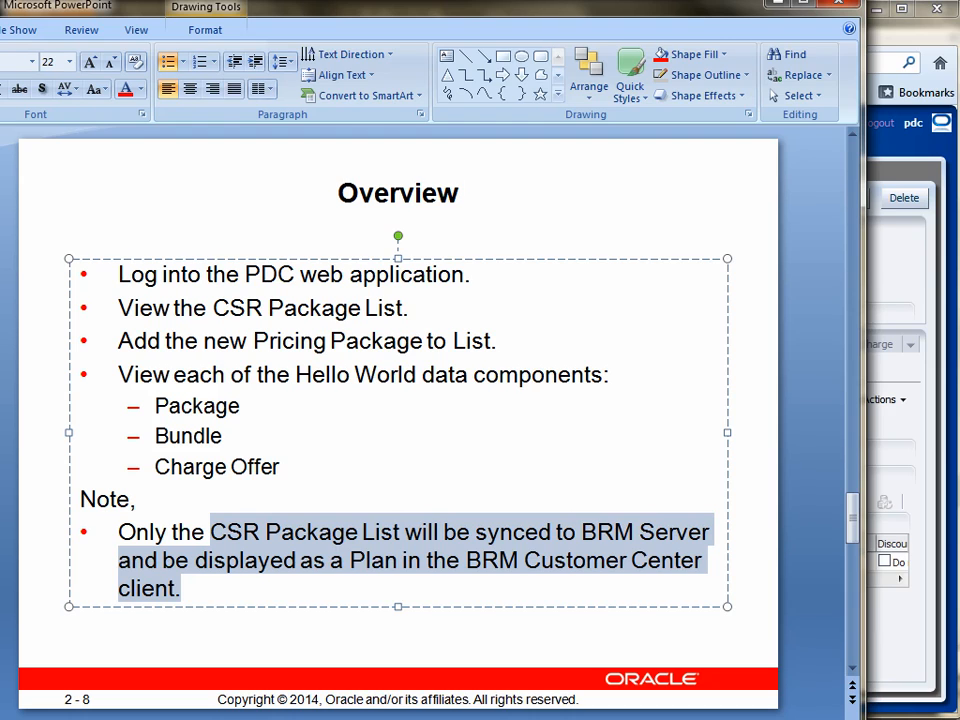
key(alt+Tab)
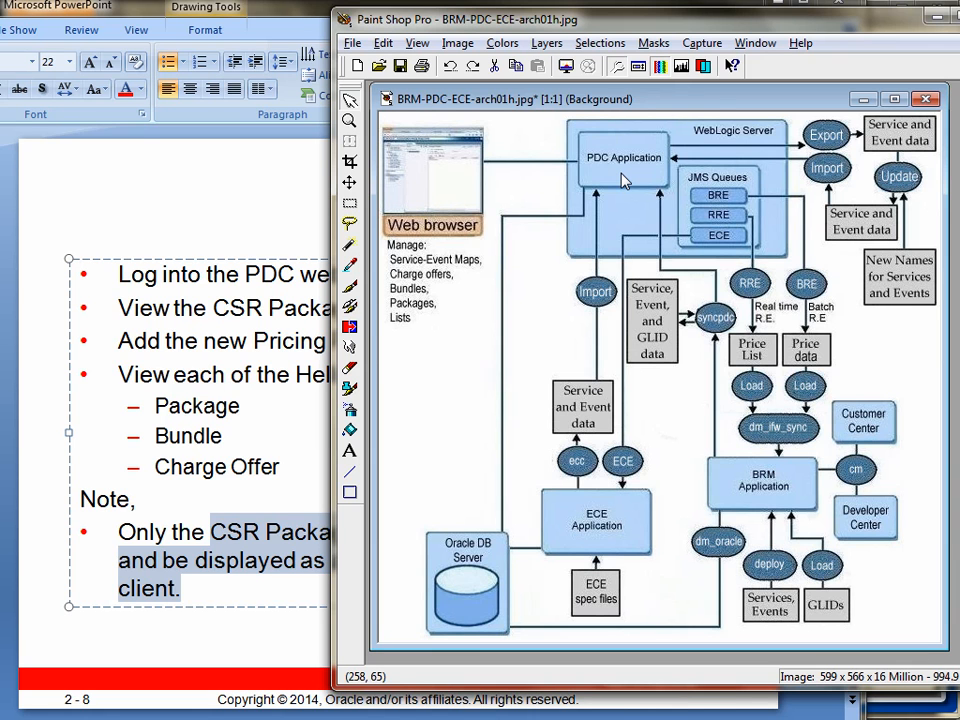
click(300, 18)
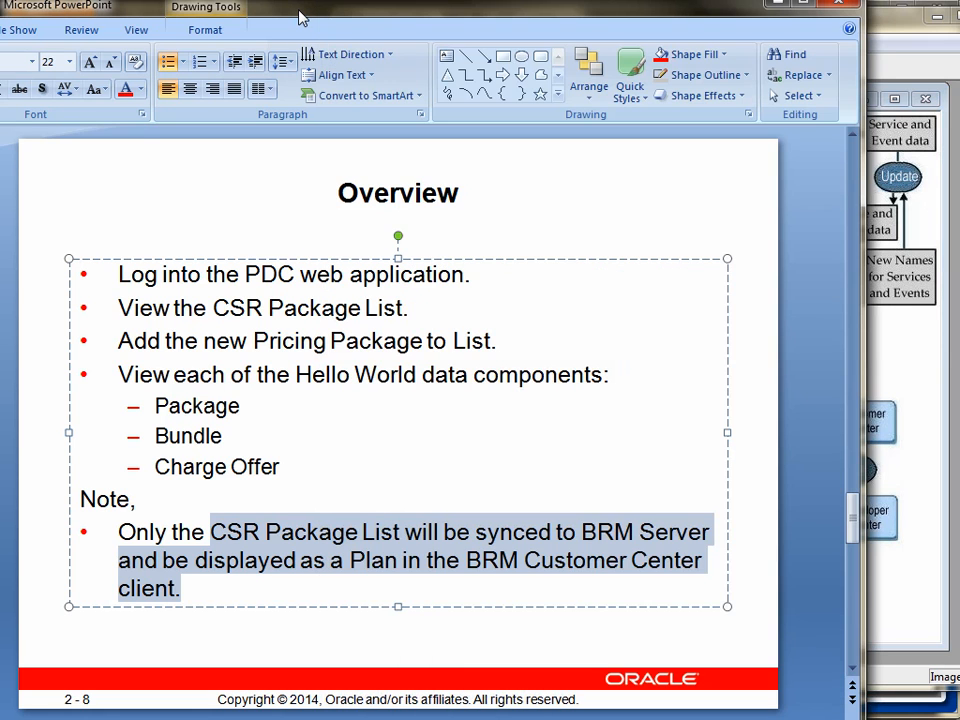
Step: Advance to PowerPoint slide 2-10 and highlight the Overview point on submitting the new PDC pricing data to BRM Server
key(Page_Down)
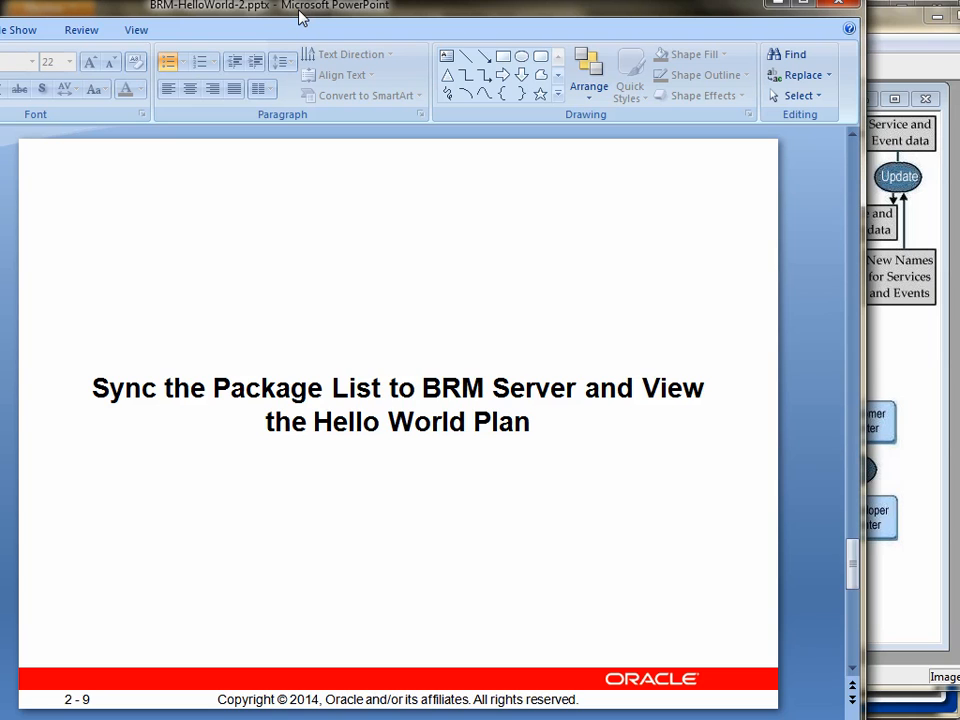
key(Page_Down)
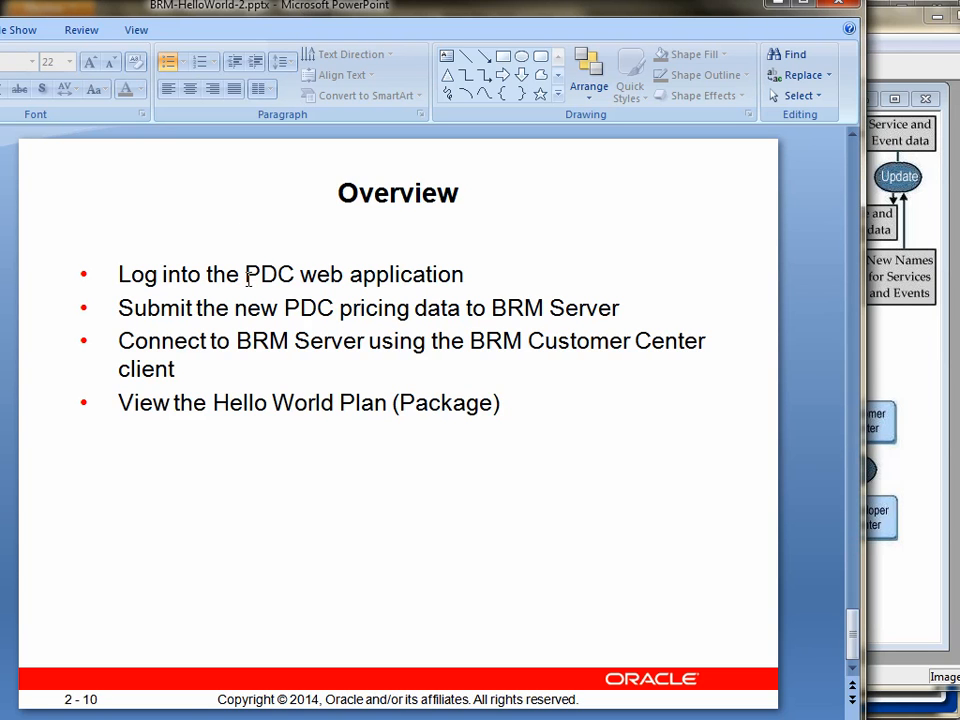
mouse_move(118, 309)
mouse_down()
mouse_move(626, 311)
mouse_move(615, 311)
mouse_up()
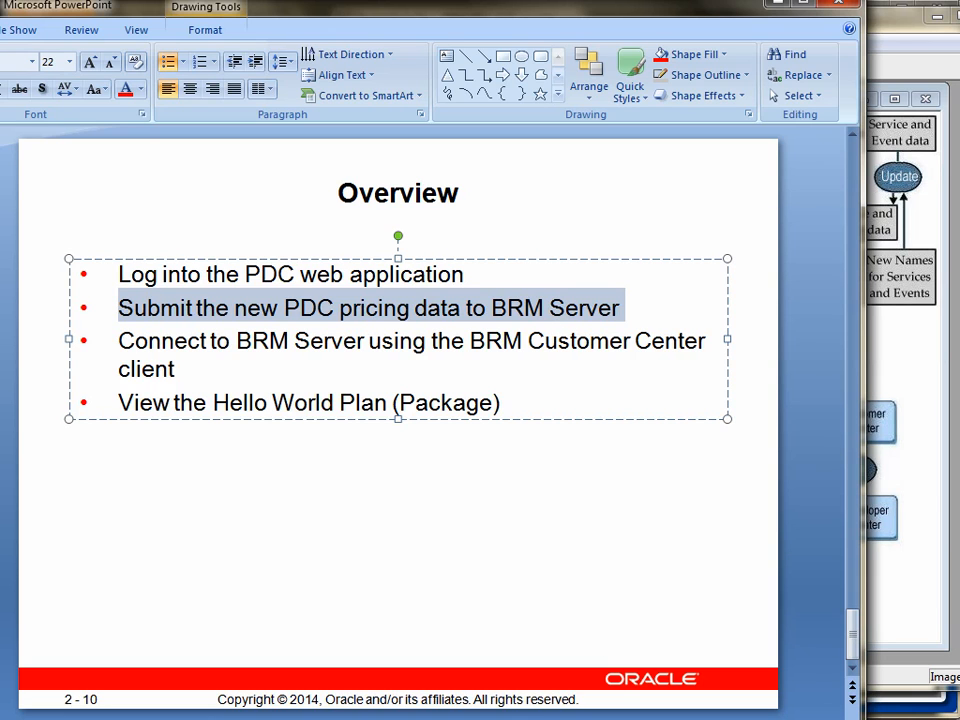
Step: Switch back to Pricing Design Center, validate the <Auto-generated> changeset in the Workspace, and submit it
click(617, 718)
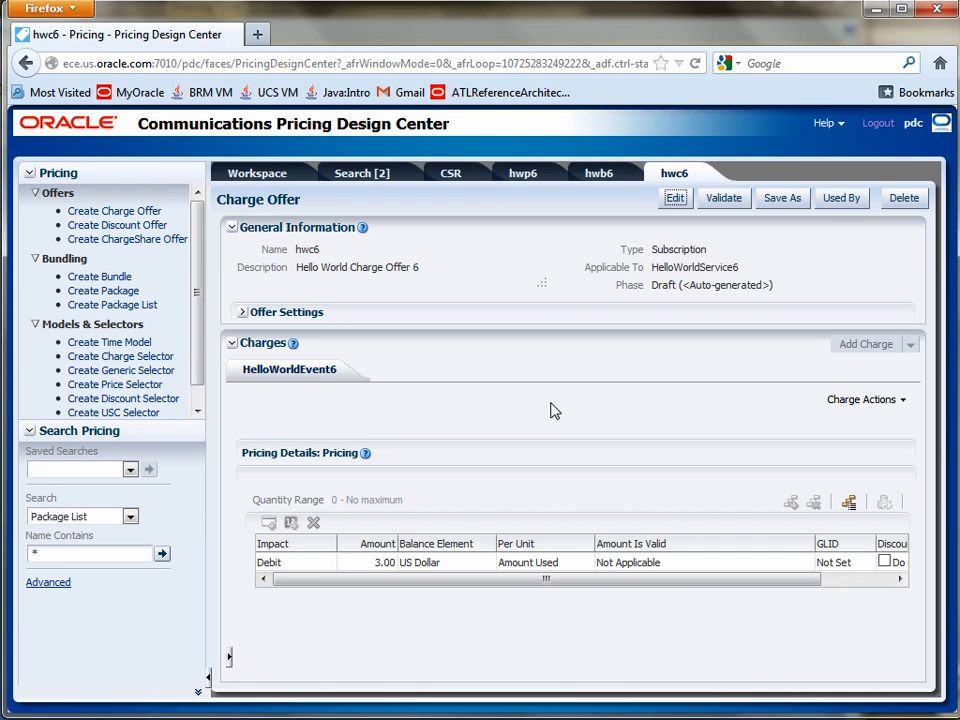
click(265, 178)
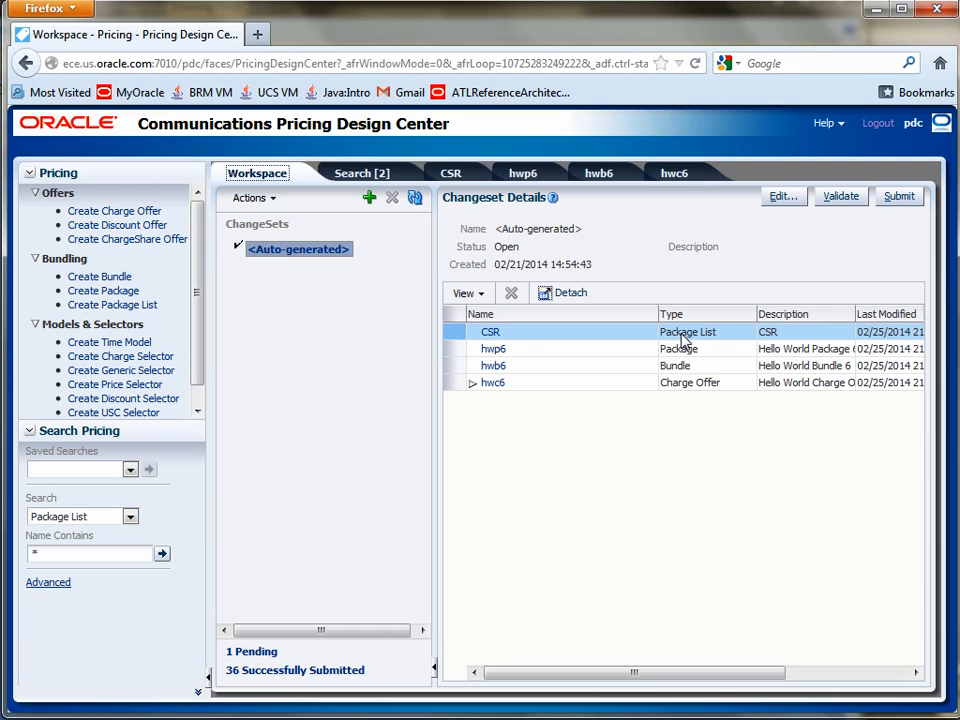
click(838, 197)
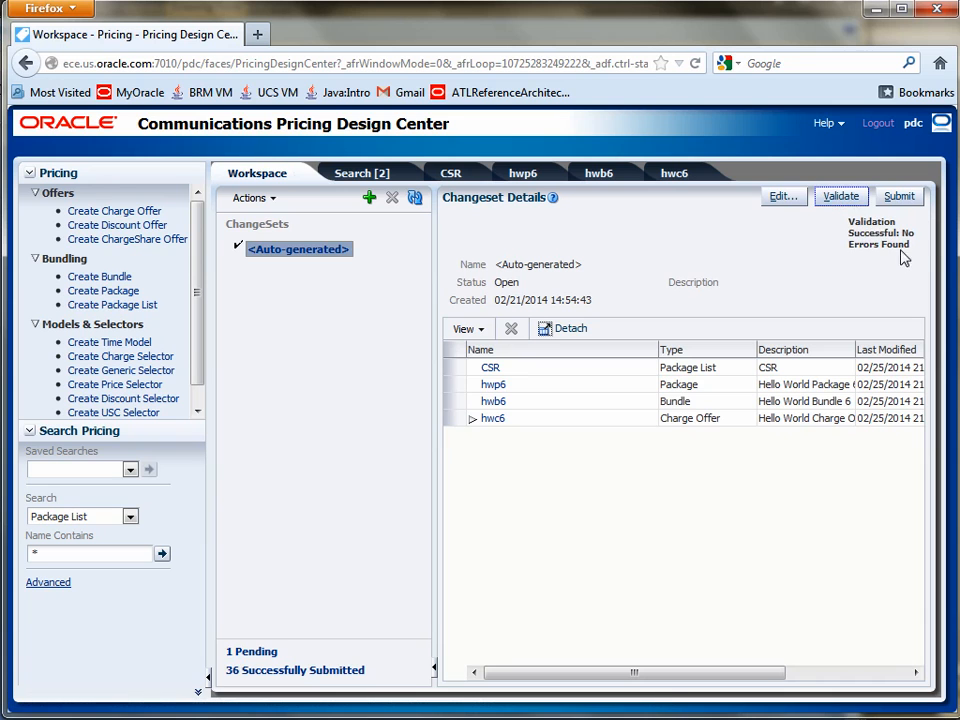
drag(908, 238, 846, 221)
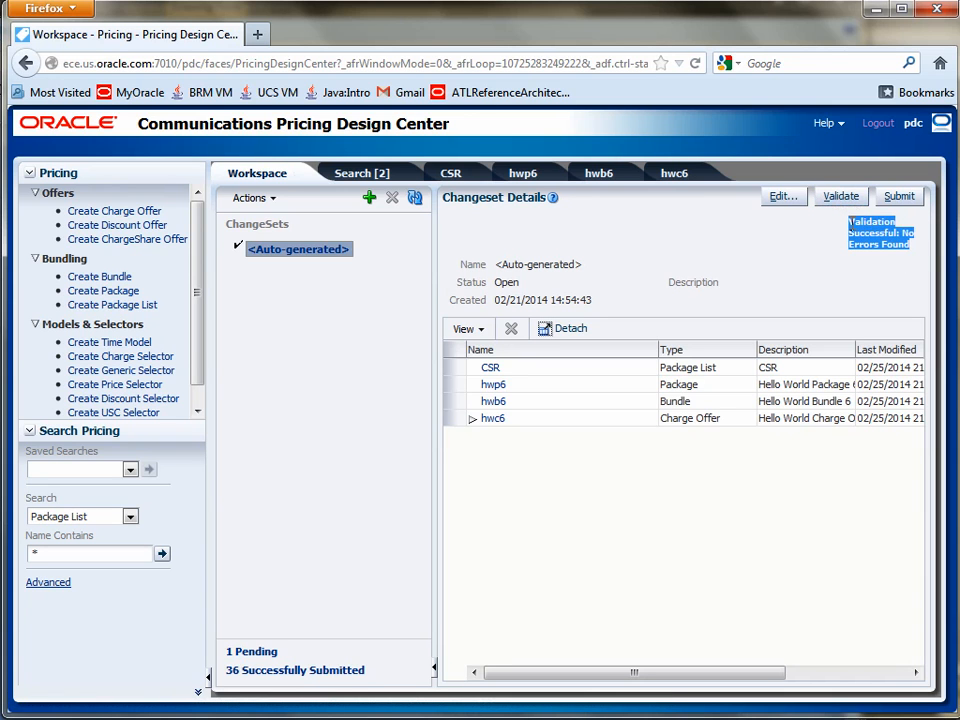
click(825, 237)
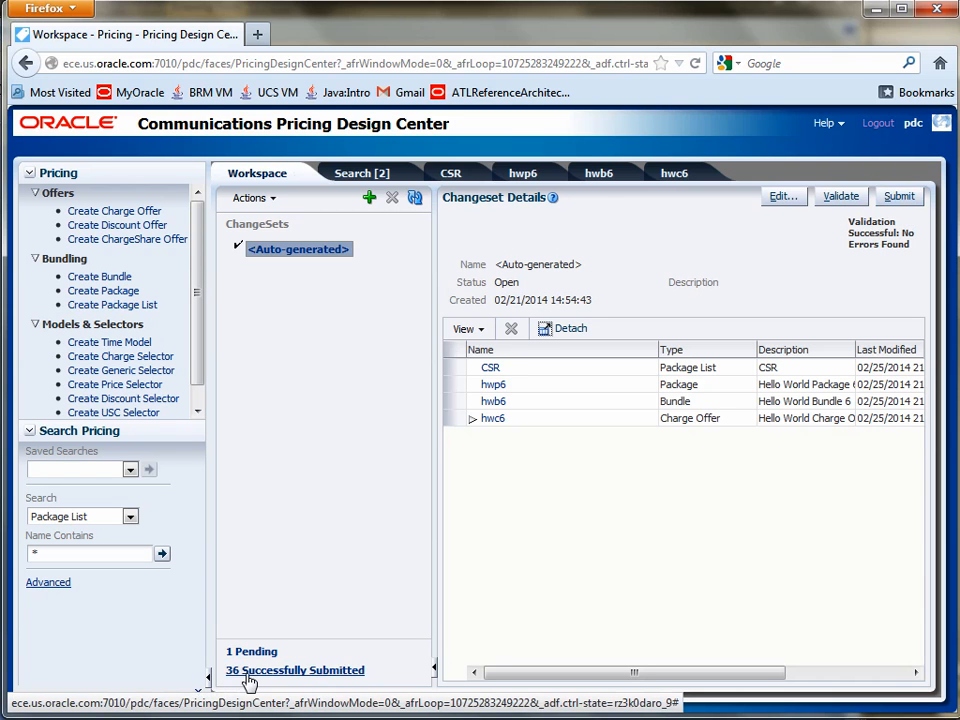
click(900, 199)
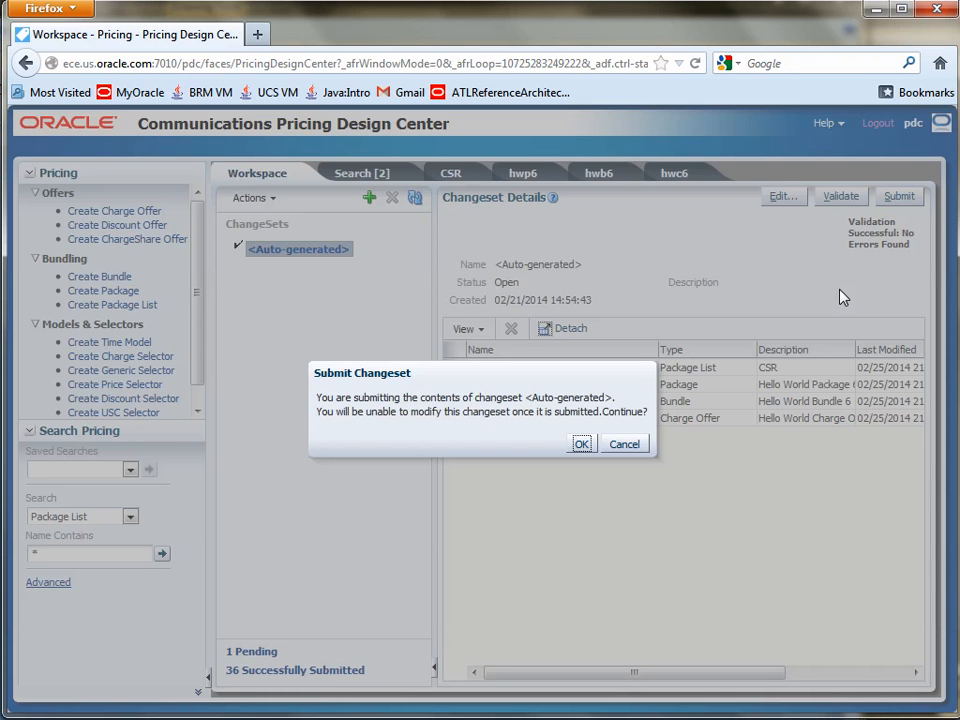
click(581, 444)
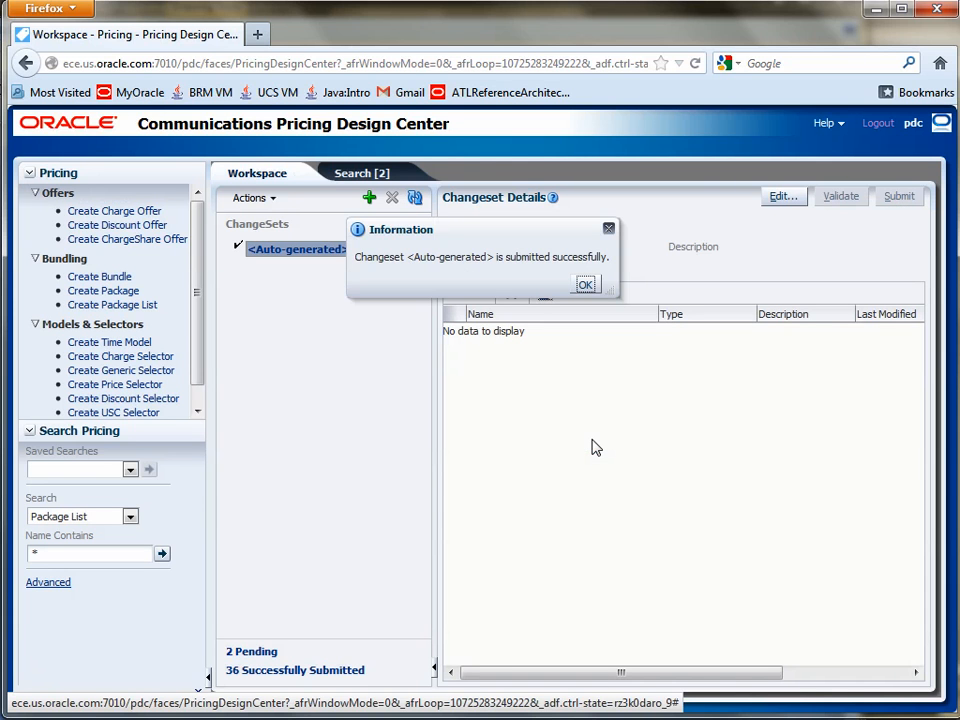
Step: Dismiss the changeset submission notice, list the pending changesets, and switch to the PuTTY session showing the transformation log
click(585, 284)
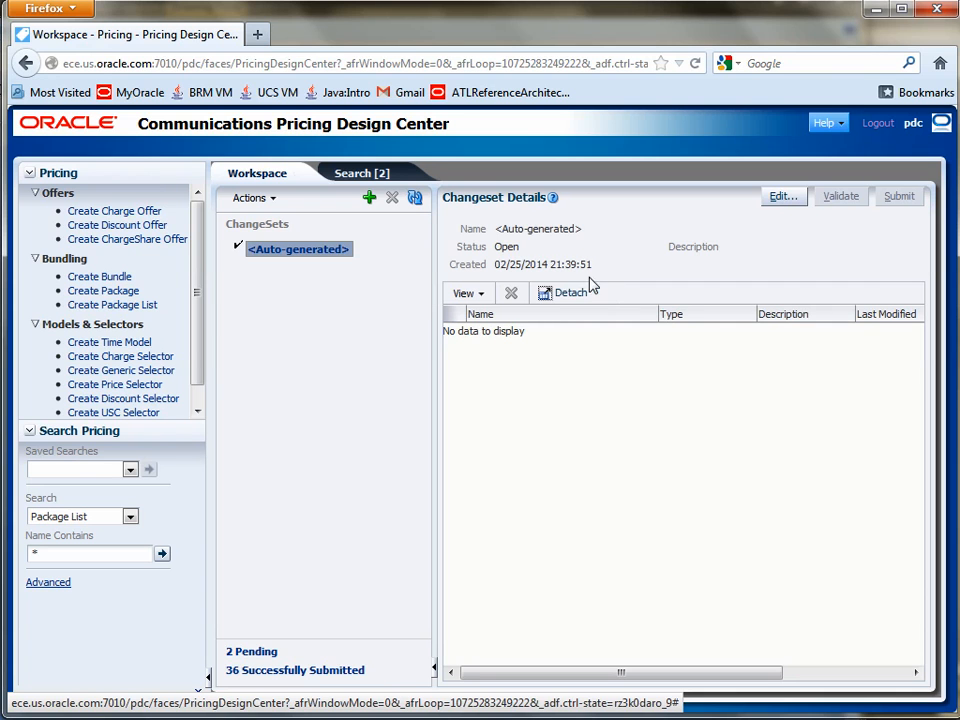
click(262, 653)
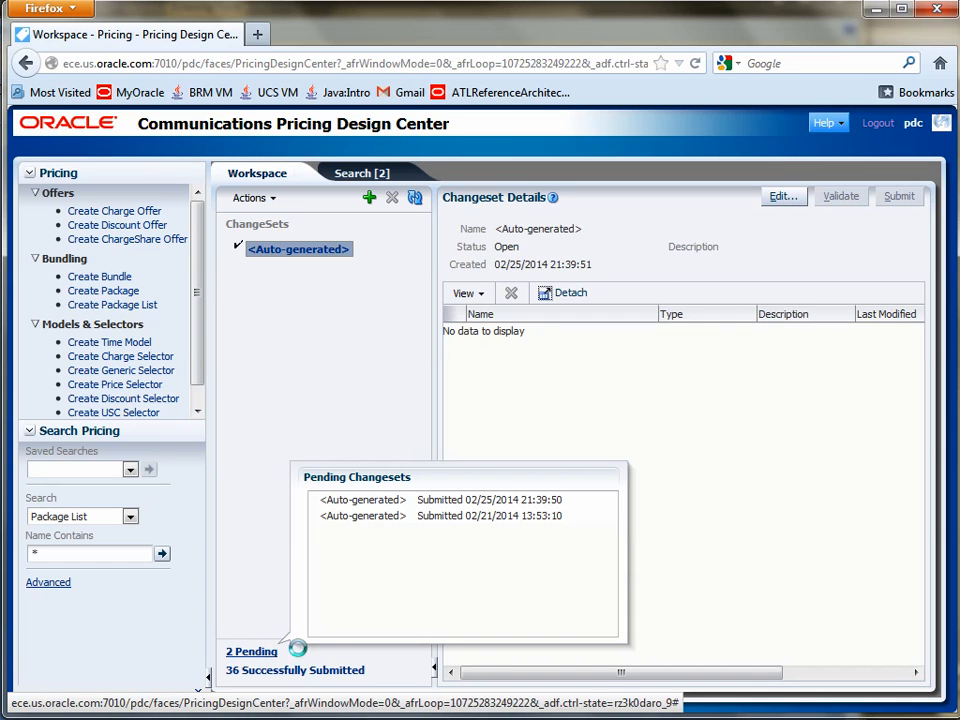
click(182, 717)
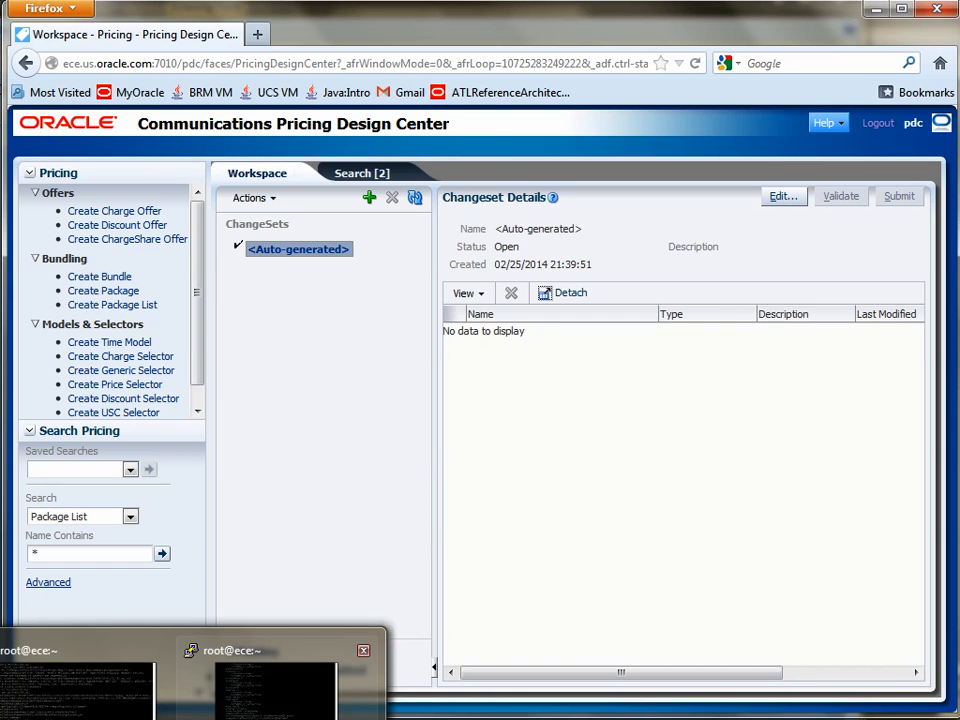
click(275, 678)
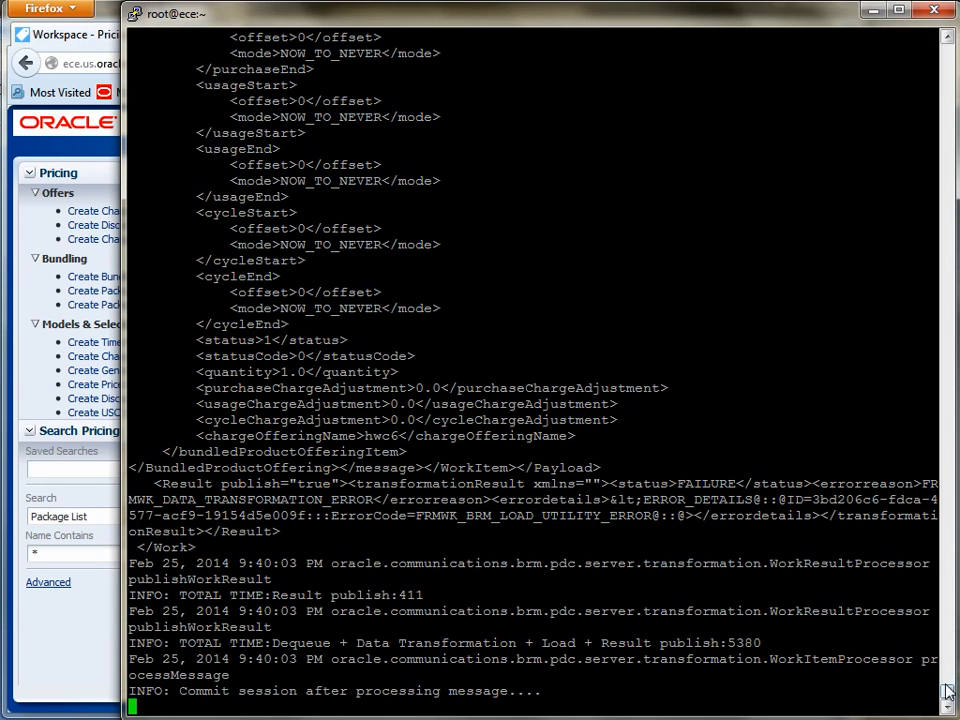
Step: Find the CREATE-BUNDLED_PRODUCT_OFFERING work item in the log and highlight its name hwb6 and description Hello World Bundle 6
scroll(946, 688, up, 4)
scroll(946, 688, up, 3)
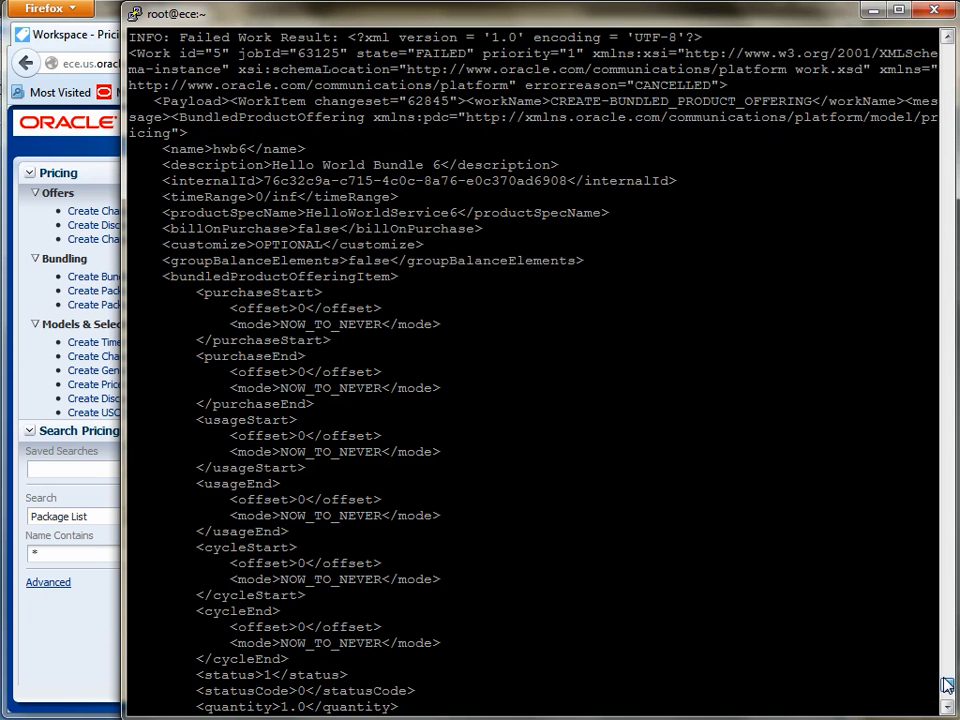
scroll(946, 686, up, 2)
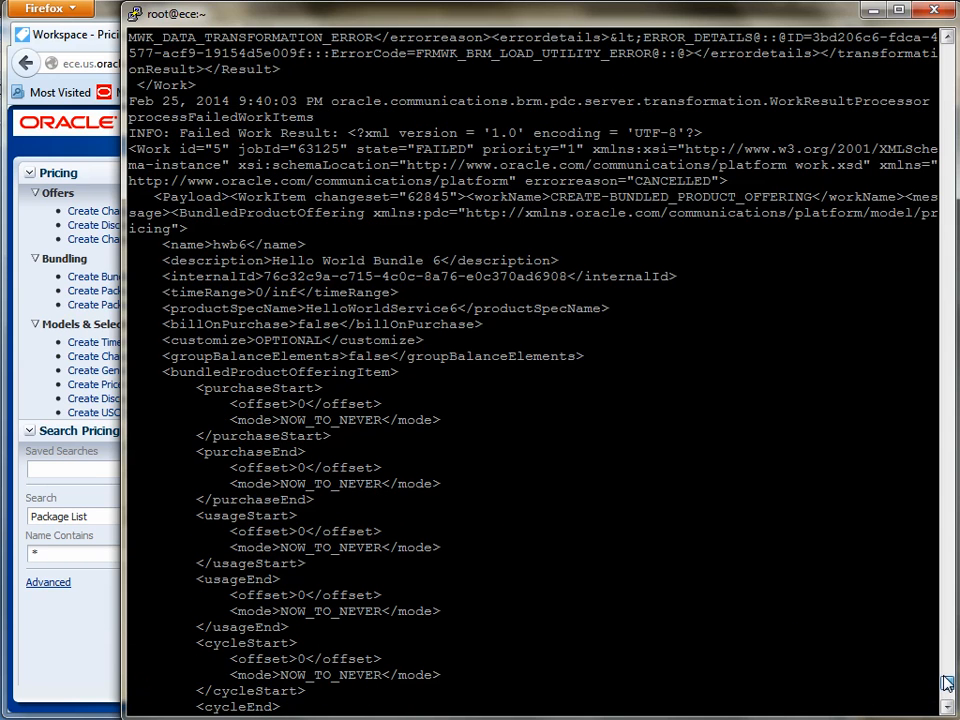
double_click(233, 246)
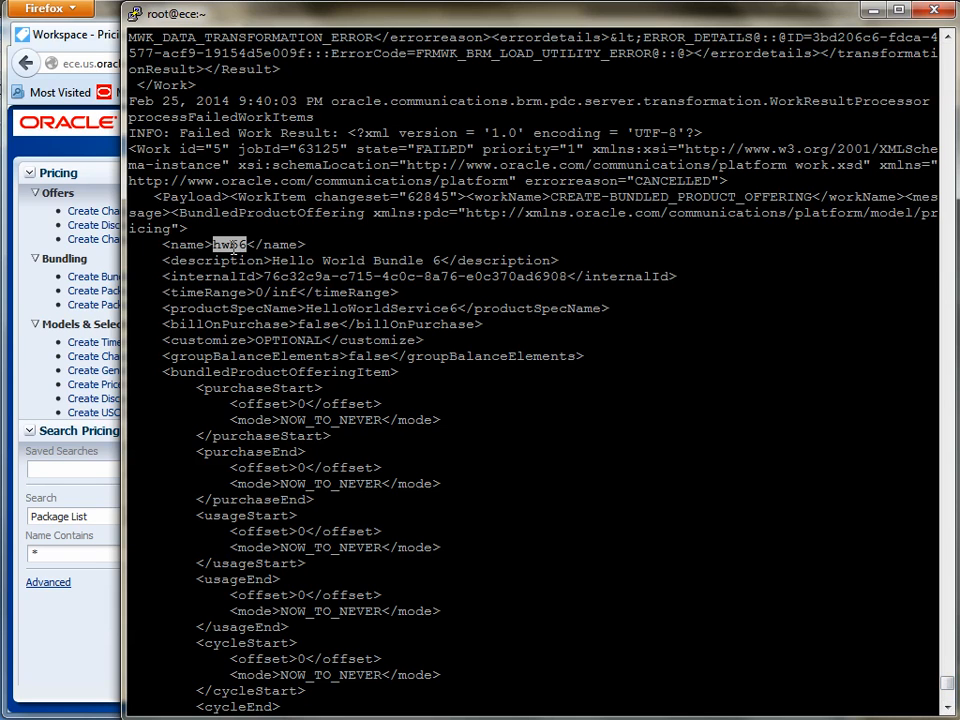
drag(272, 260, 442, 261)
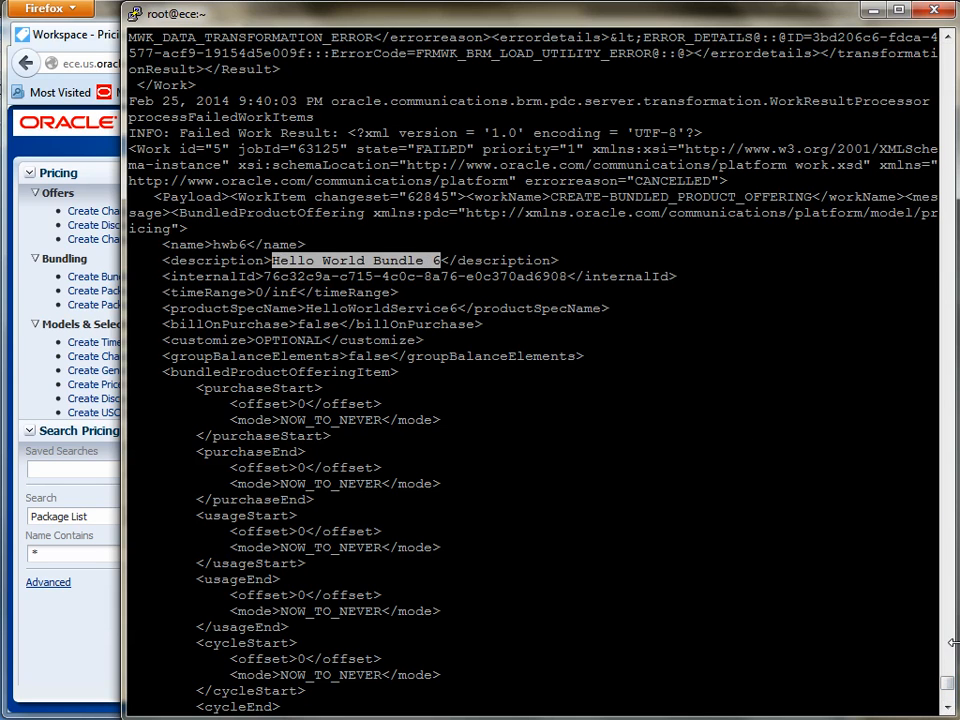
Step: Find the MODIFY-PACKAGE_LIST work item in the log and highlight its CSR Plan and hwp6 package names
drag(953, 688, 951, 678)
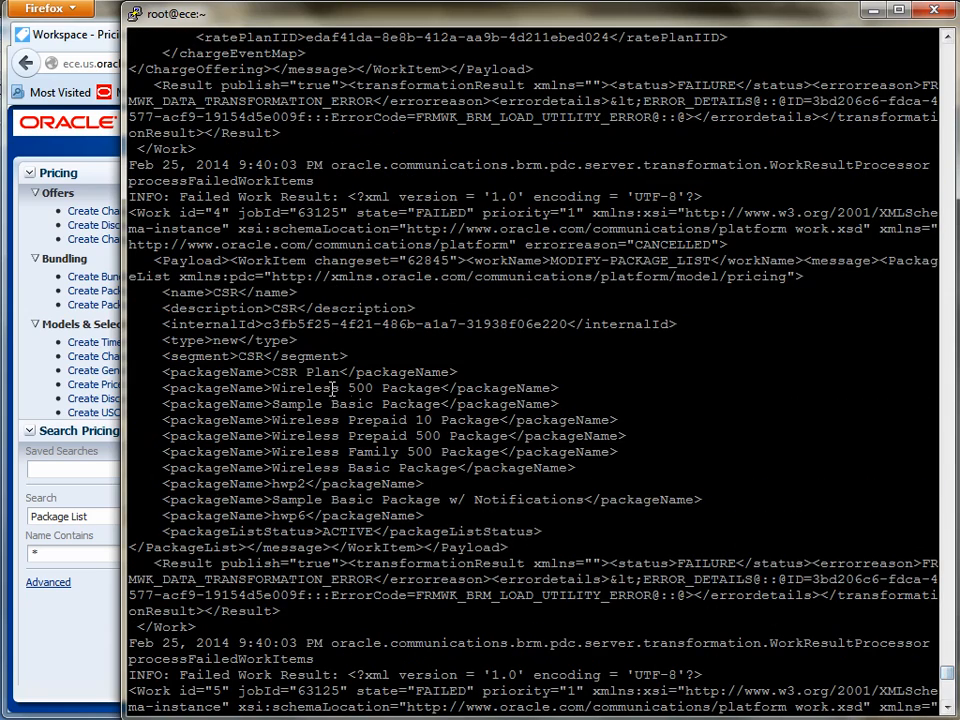
drag(265, 372, 342, 374)
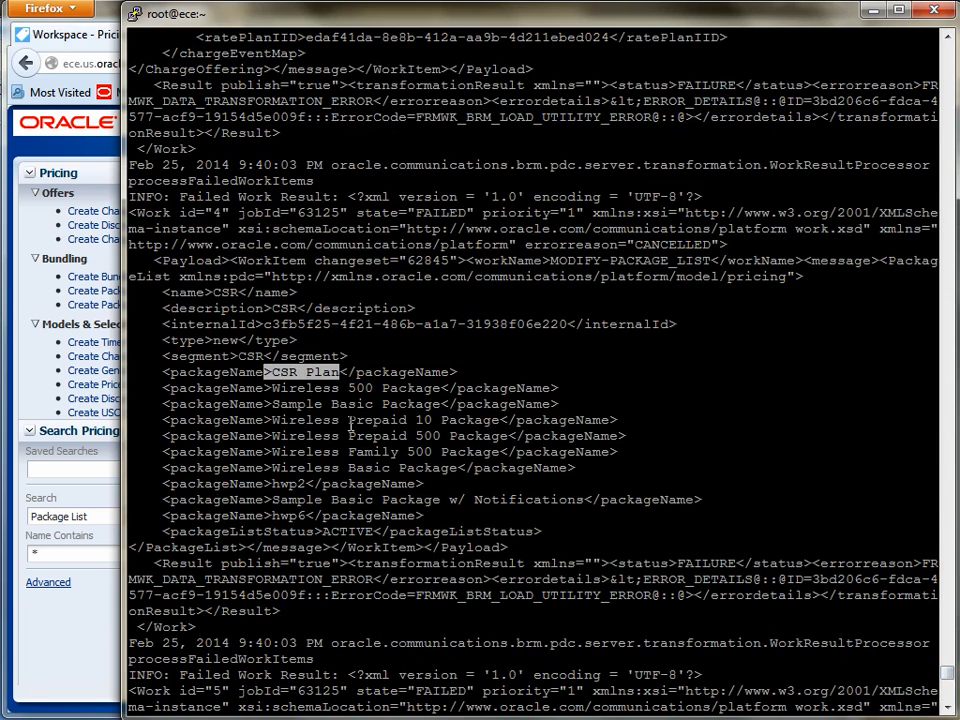
click(287, 514)
double_click(287, 514)
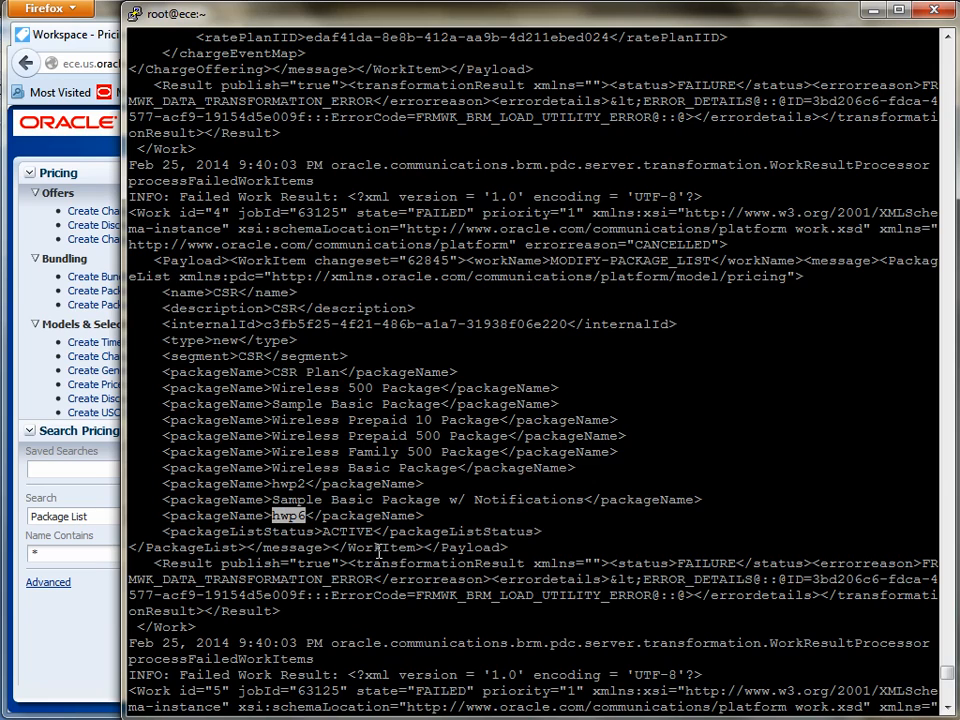
Step: Highlight event name HelloWorldEvent6 in the Hello World Charge Offer 6 log entry and return to the end of the log
drag(941, 676, 946, 666)
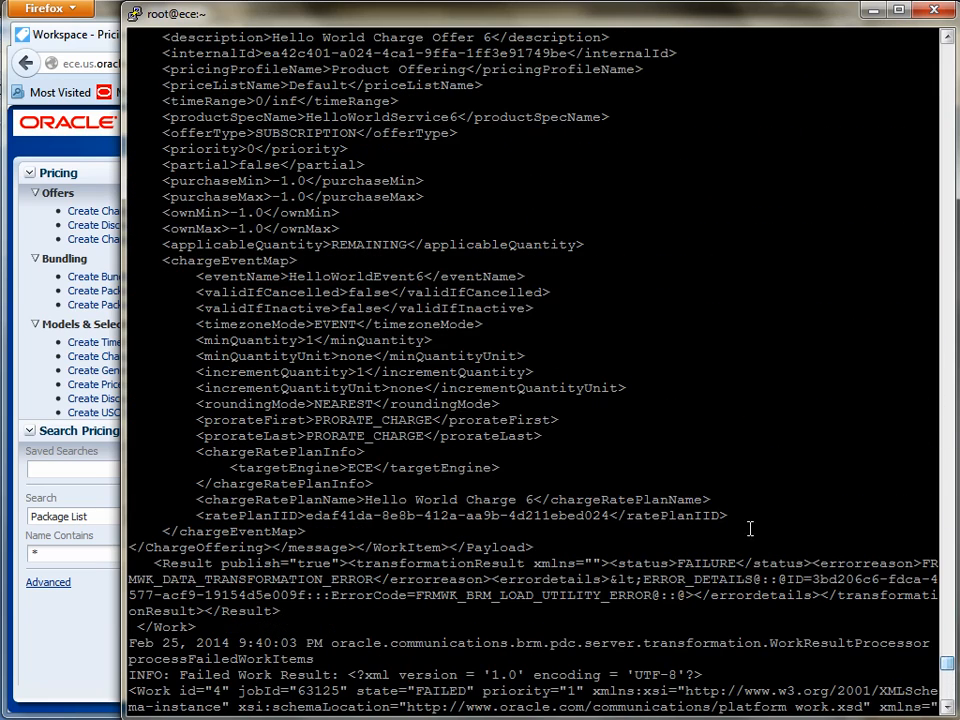
double_click(381, 276)
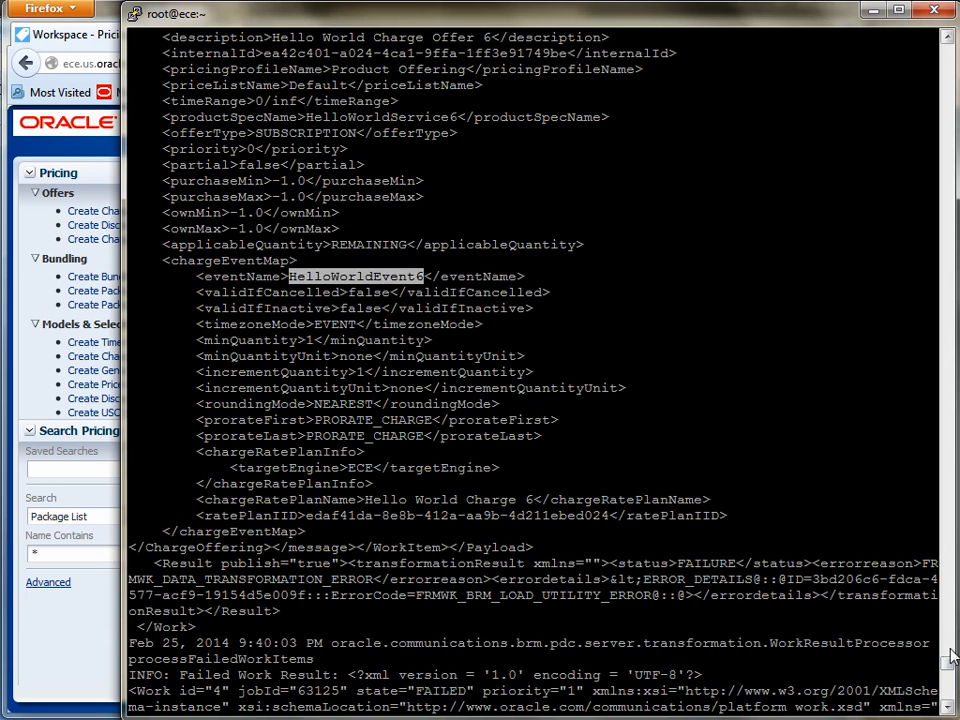
scroll(711, 495, down, 10)
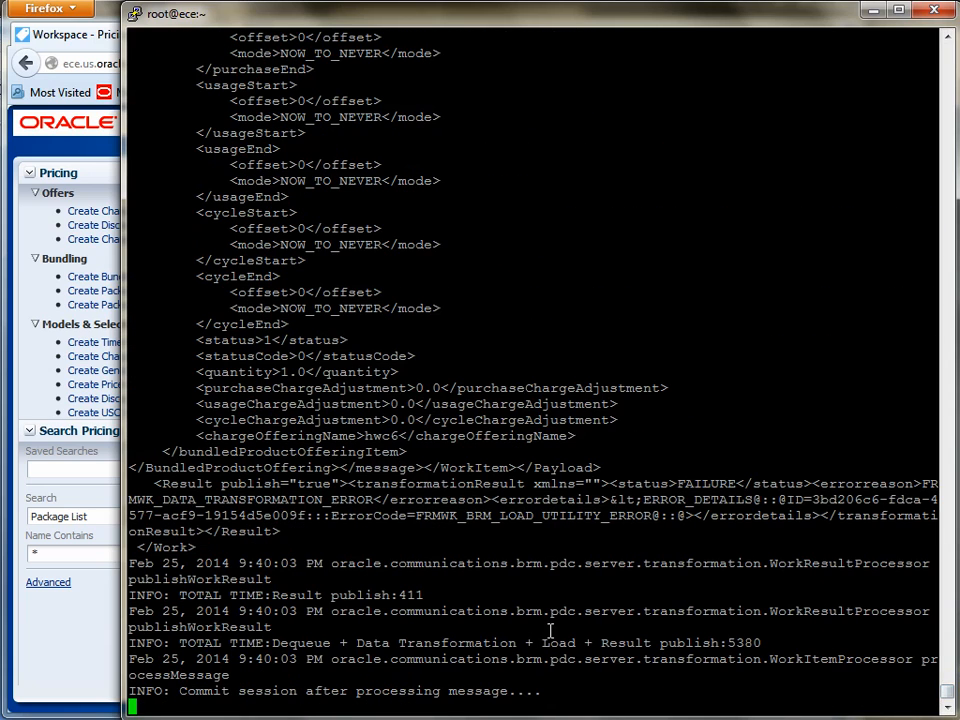
Step: Switch back to Pricing Design Center, refresh the workspace changesets, and view the list of successfully submitted changesets
click(110, 16)
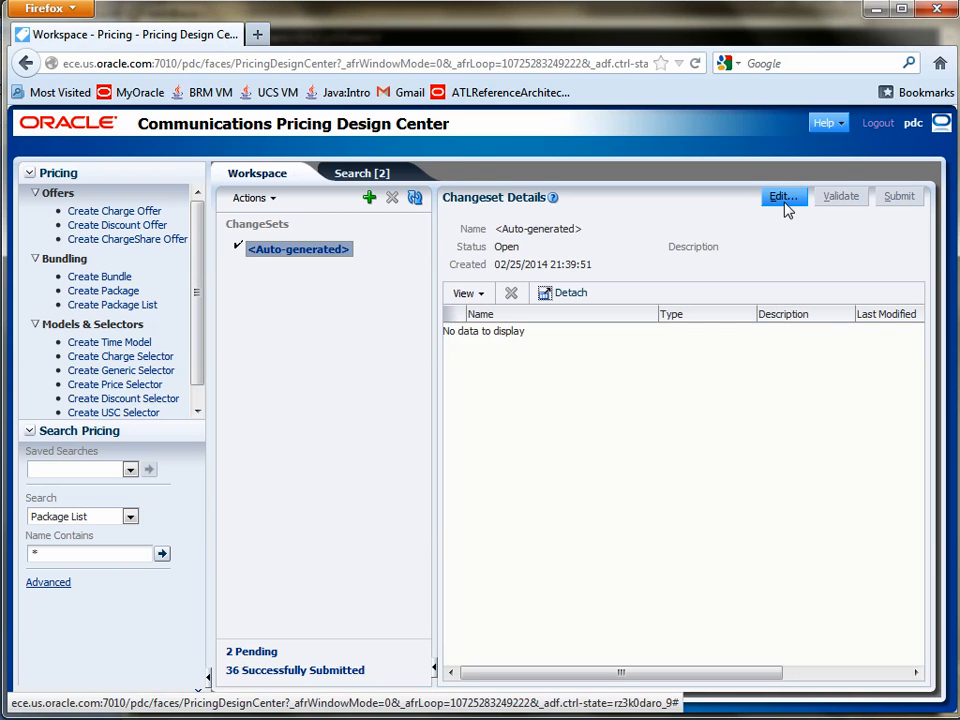
click(416, 199)
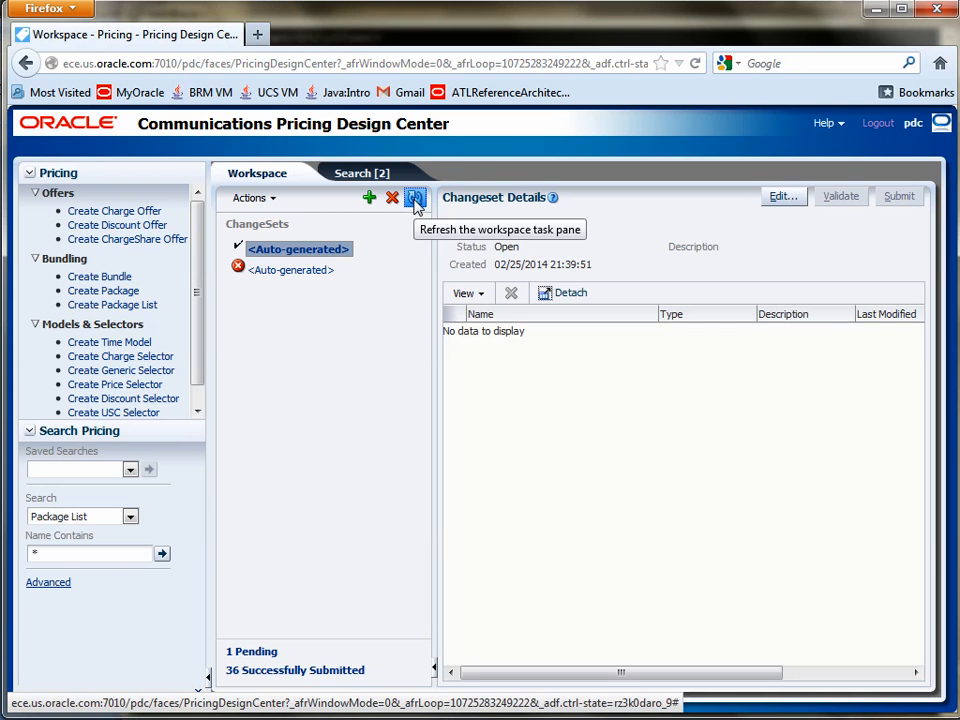
click(254, 677)
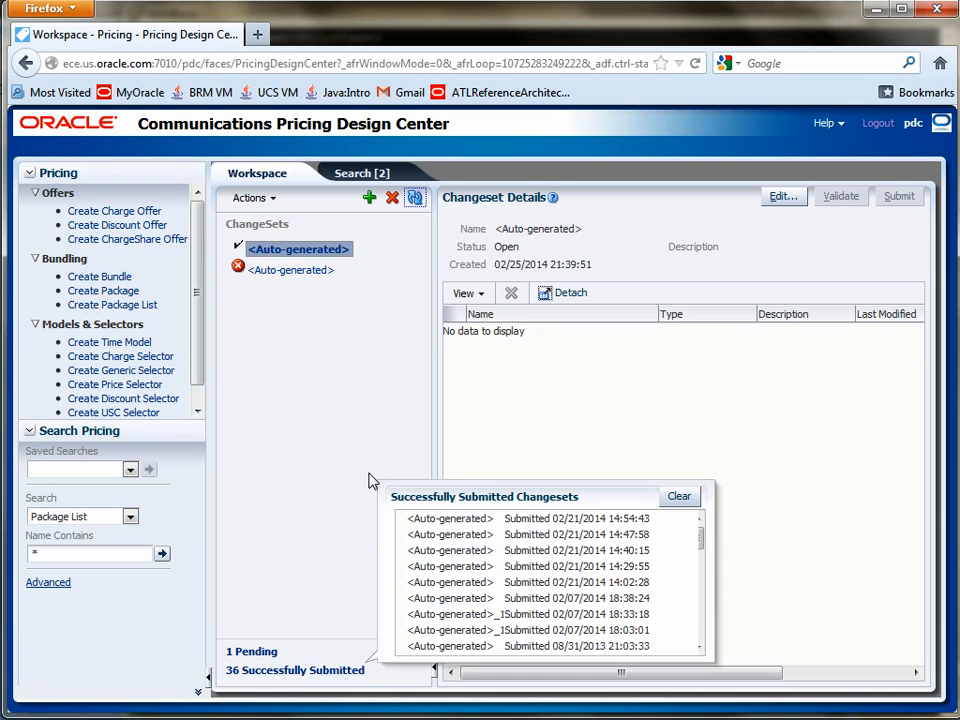
click(530, 396)
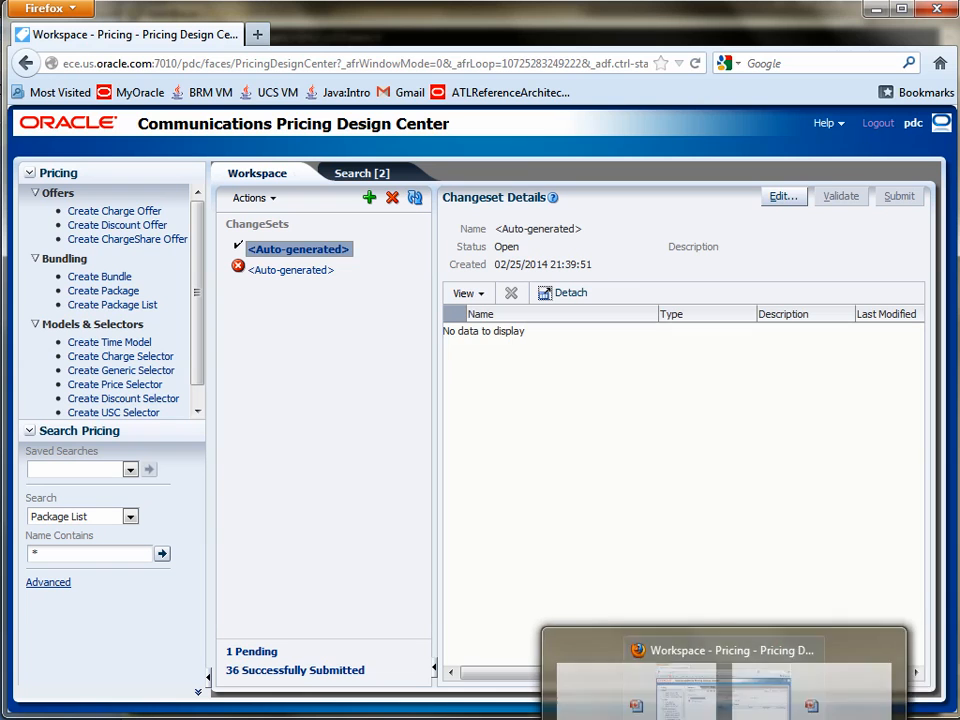
Step: Switch to Paint Shop Pro and view the BRM-PDC-ECE-arch01h.jpg architecture diagram
click(414, 719)
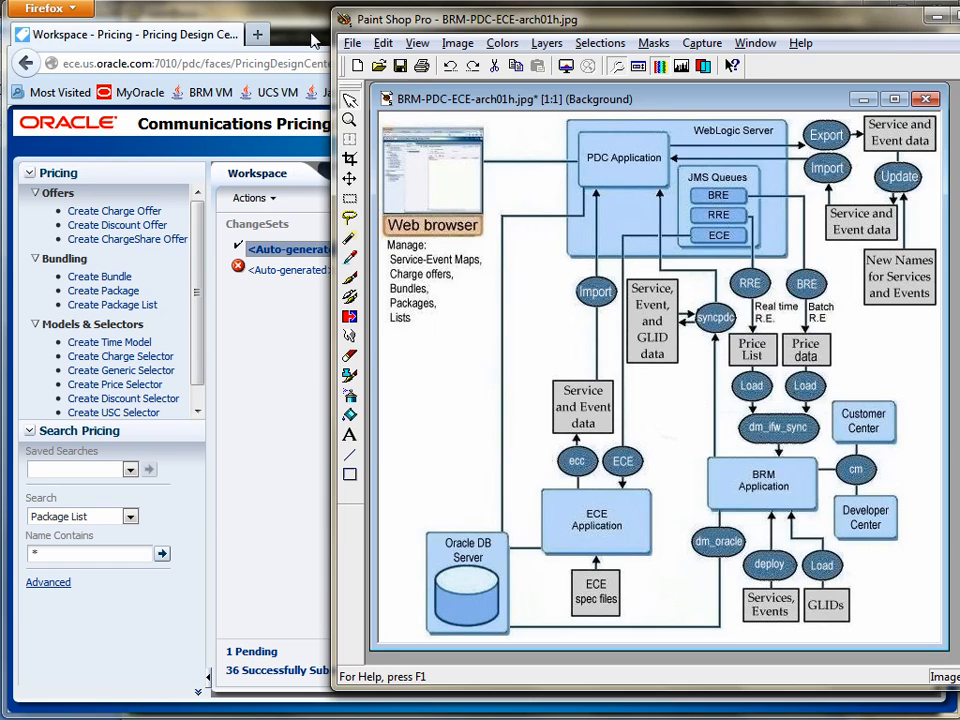
click(328, 80)
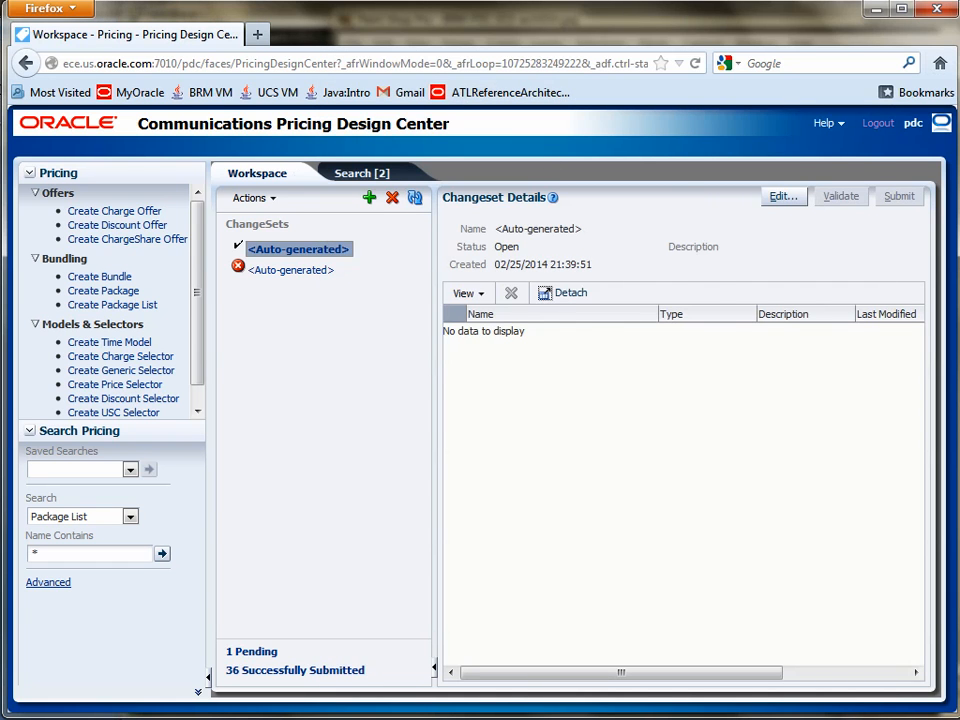
key(alt+Tab)
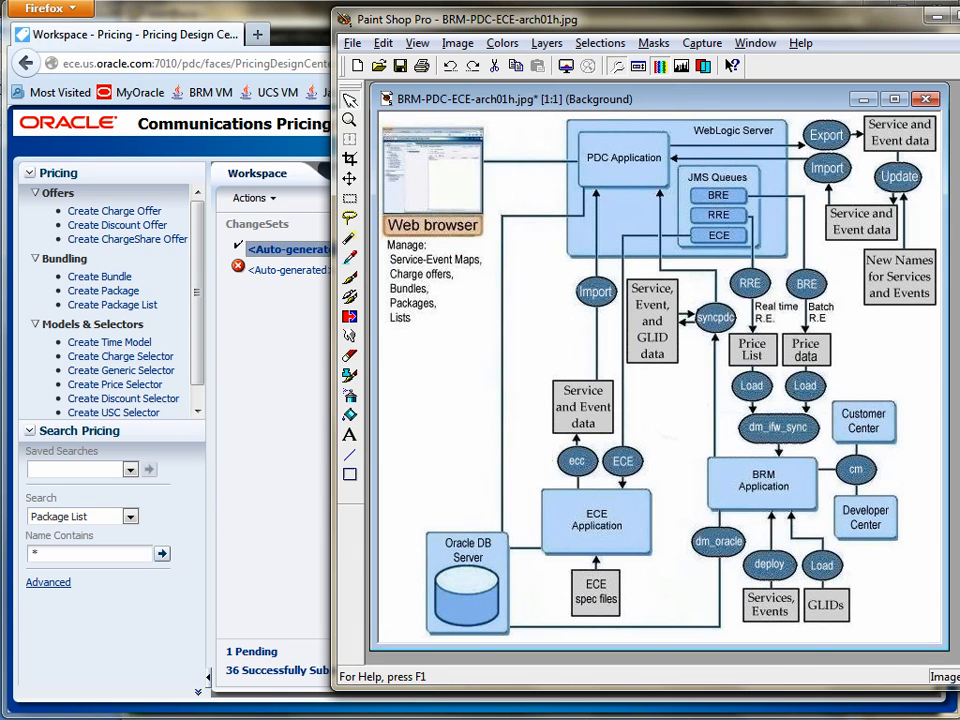
Step: Switch to the PuTTY session with the pin10 prompt, clear it, and list the RRE processes with ps -ef | grep RRE
mouse_move(170, 718)
click(100, 685)
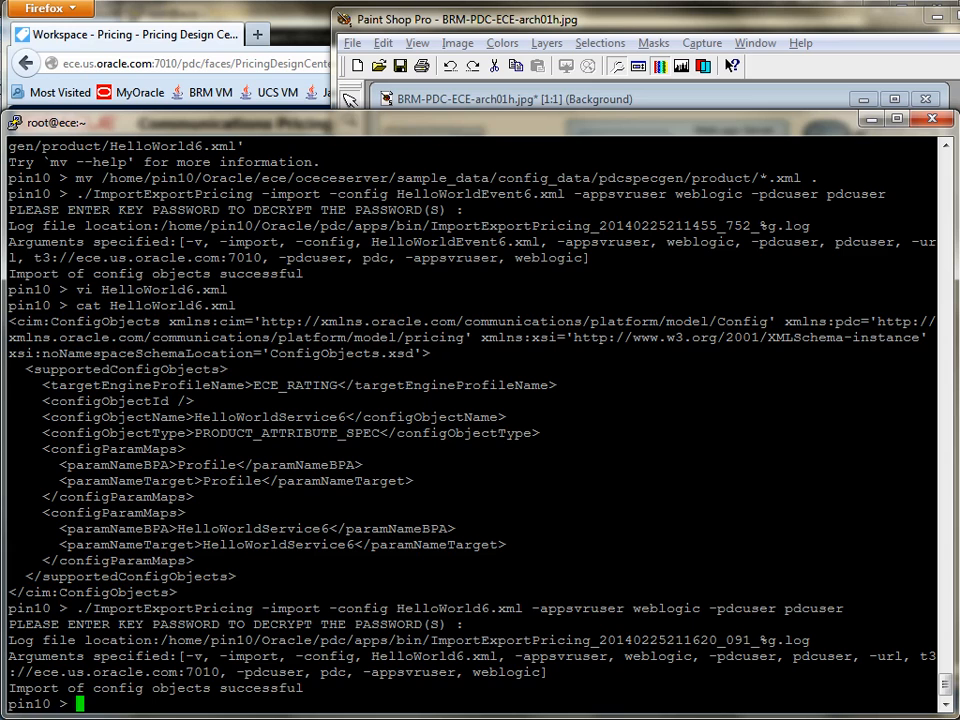
text(clear)
key(Return)
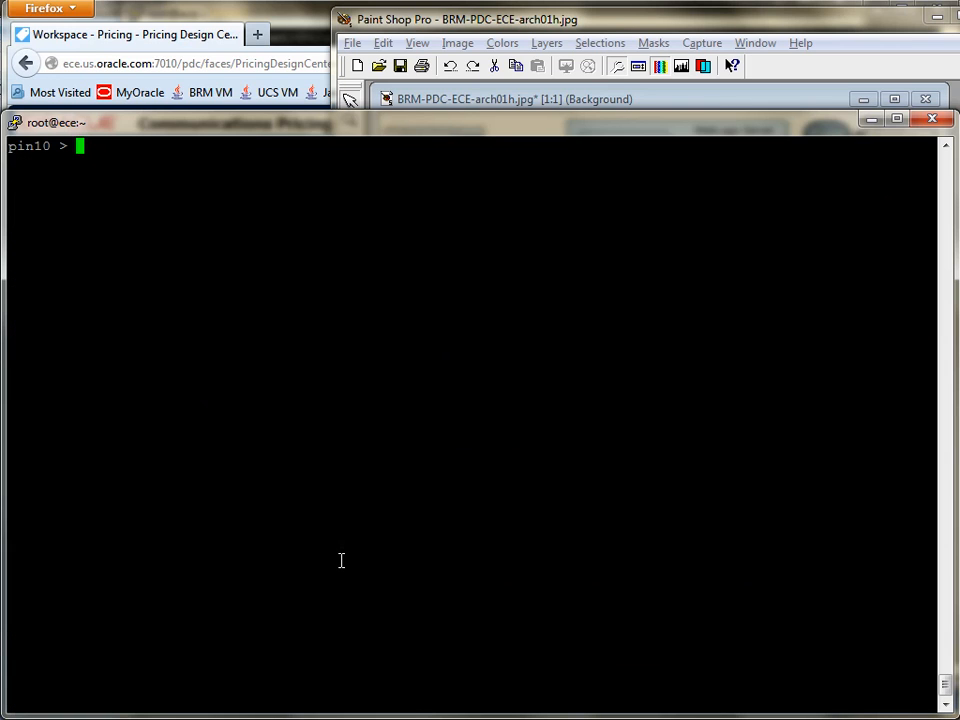
text(ps -ef | grep RRE)
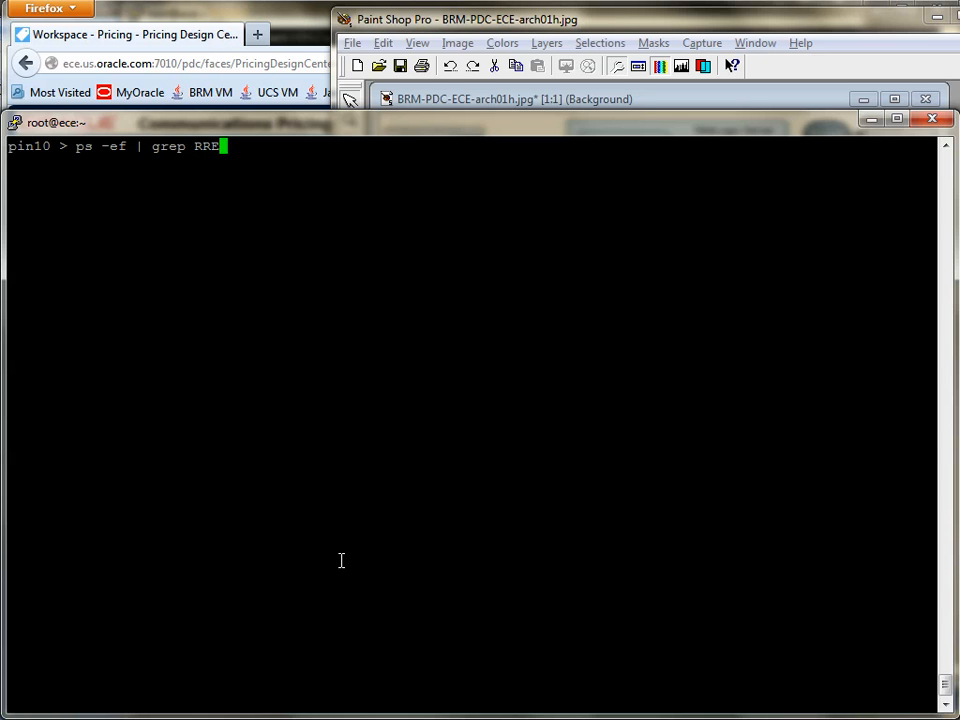
key(Return)
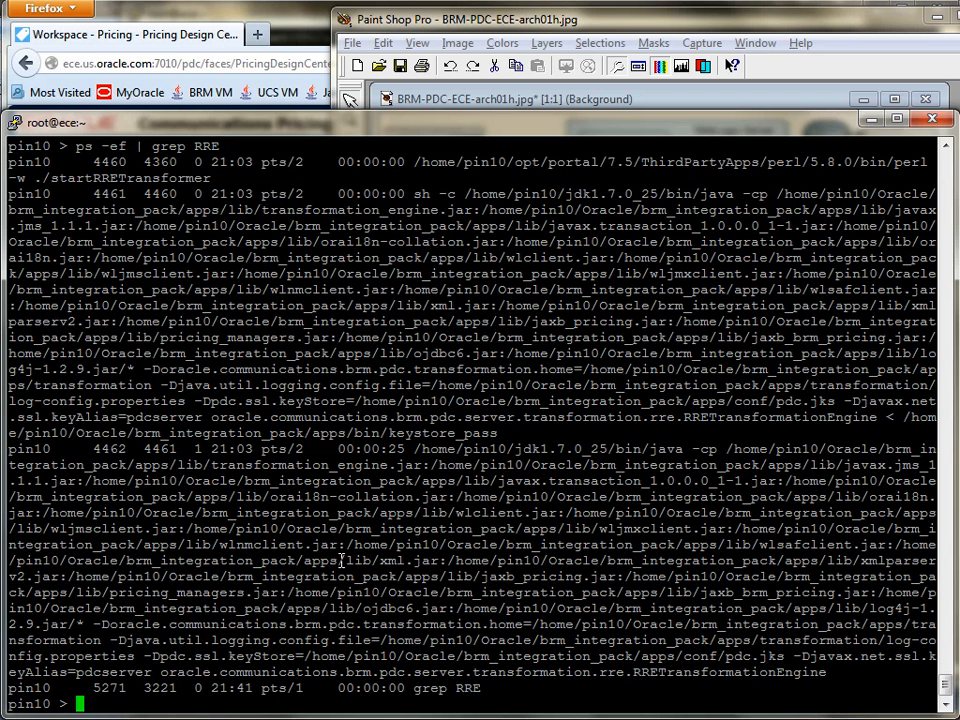
Step: List the BRE processes with ps -ef | grep BRE
key(Up)
key(Left)
key(Left)
key(BackSpace)
text(B)
key(Return)
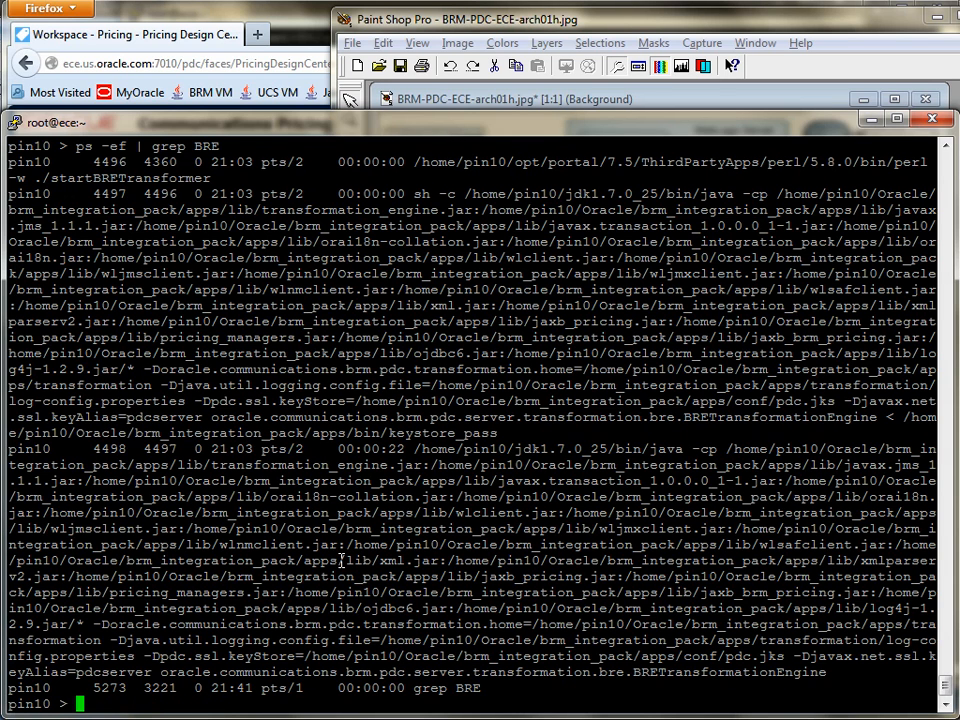
Step: List the synchronization processes with ps -ef | grep dm_ifw and highlight the first dm_ifw_sync path
key(Up)
key(BackSpace)
key(BackSpace)
key(BackSpace)
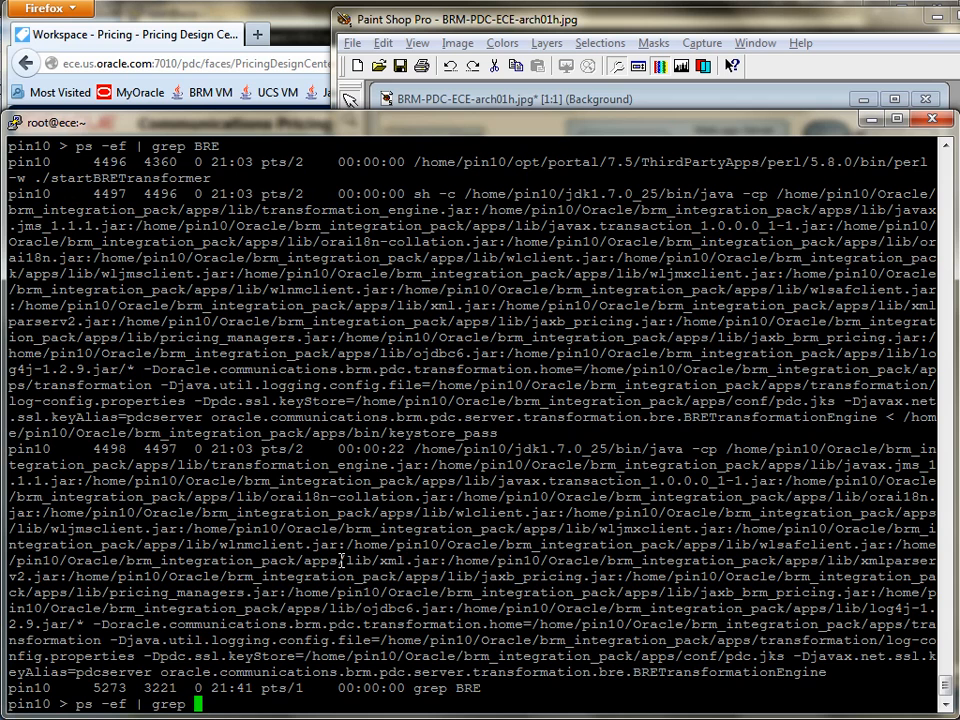
text(p)
key(BackSpace)
text(dm_ifw)
key(Return)
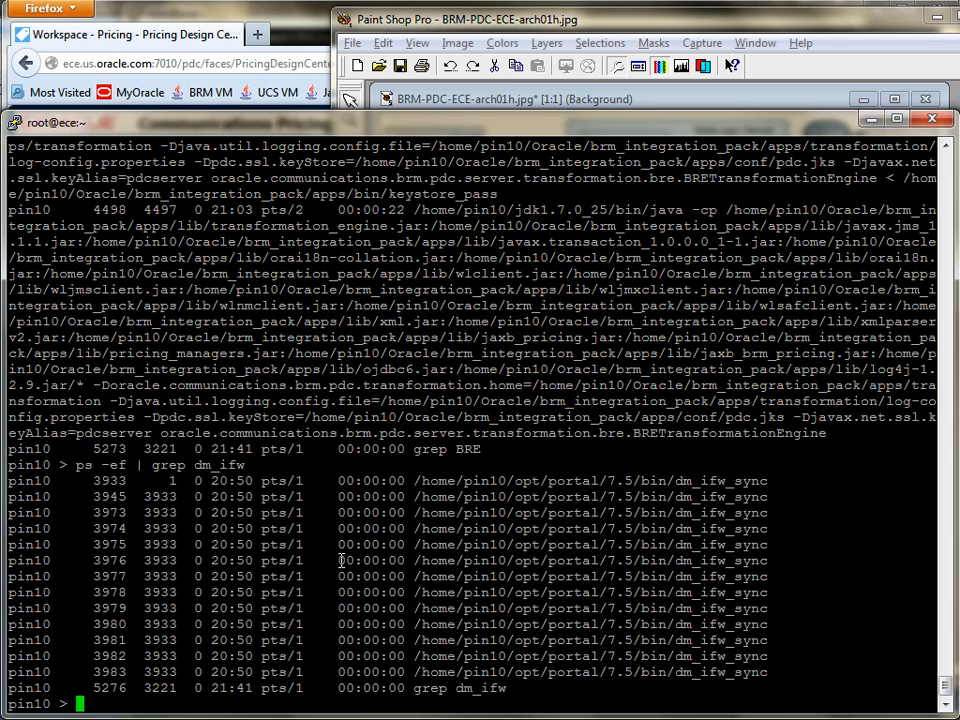
double_click(643, 481)
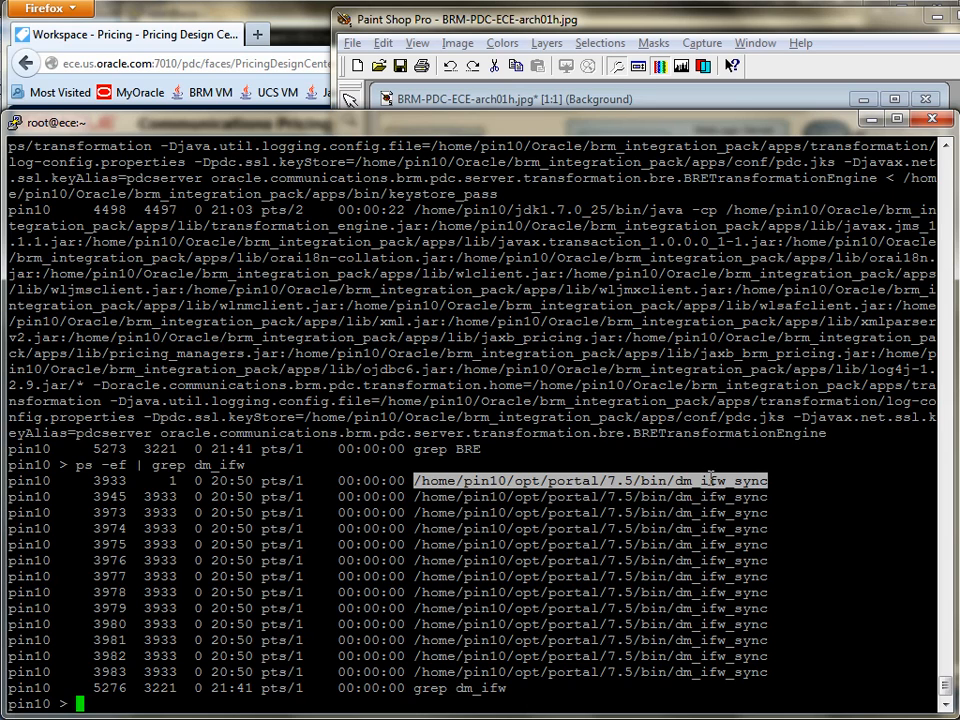
Step: View the architecture diagram in Paint Shop Pro again, then highlight the Hello World Bundle 6 description in the PuTTY transformation log
click(826, 35)
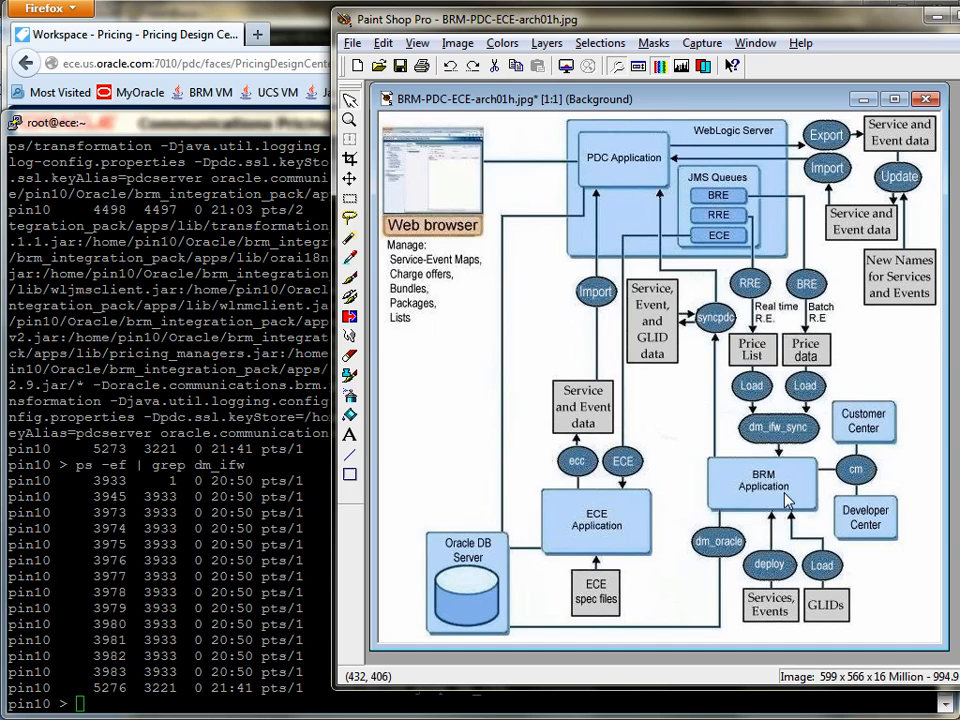
click(170, 400)
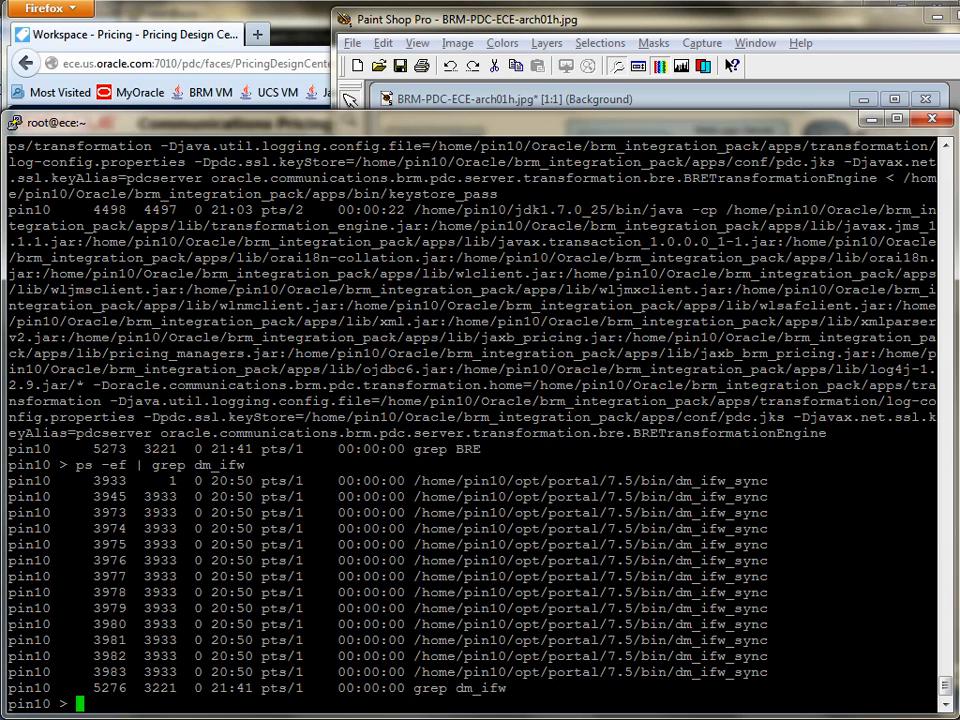
mouse_move(190, 718)
click(290, 688)
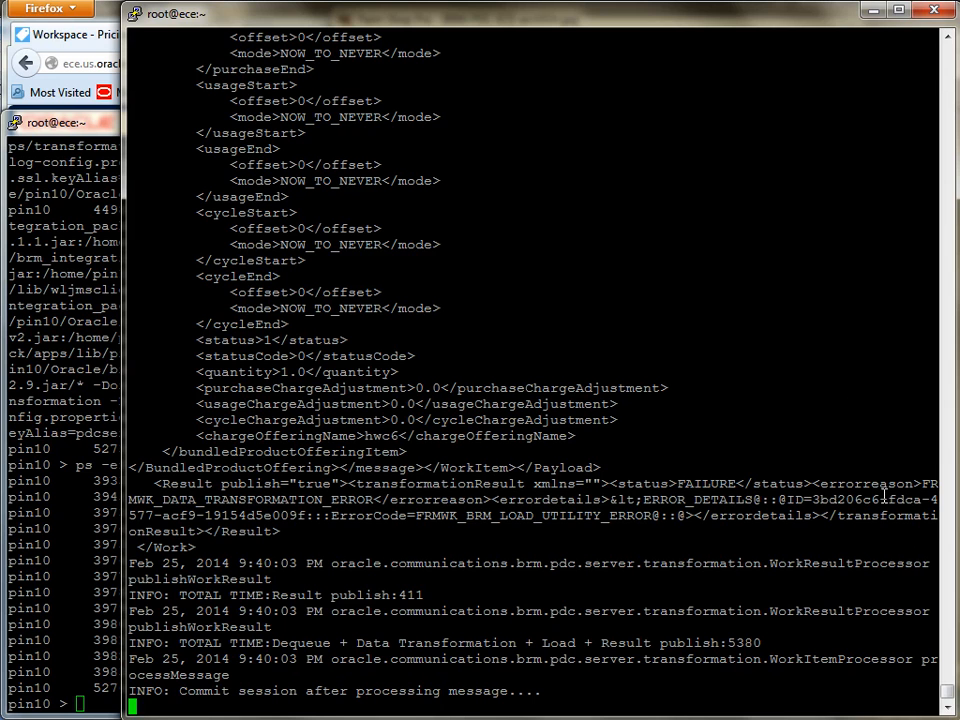
scroll(951, 692, up, 5)
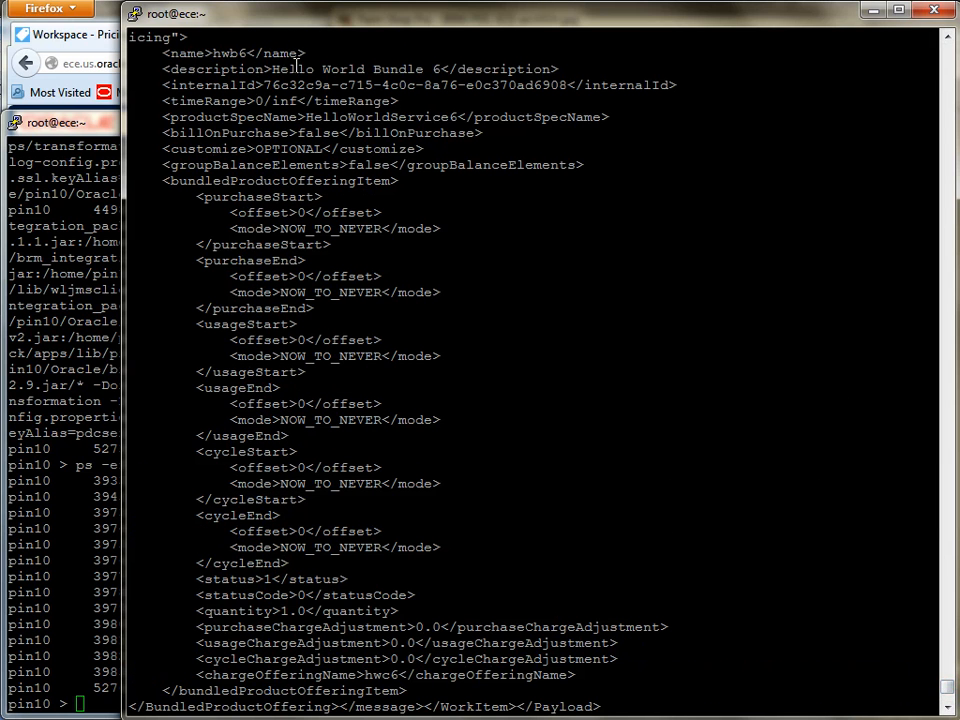
drag(274, 69, 441, 69)
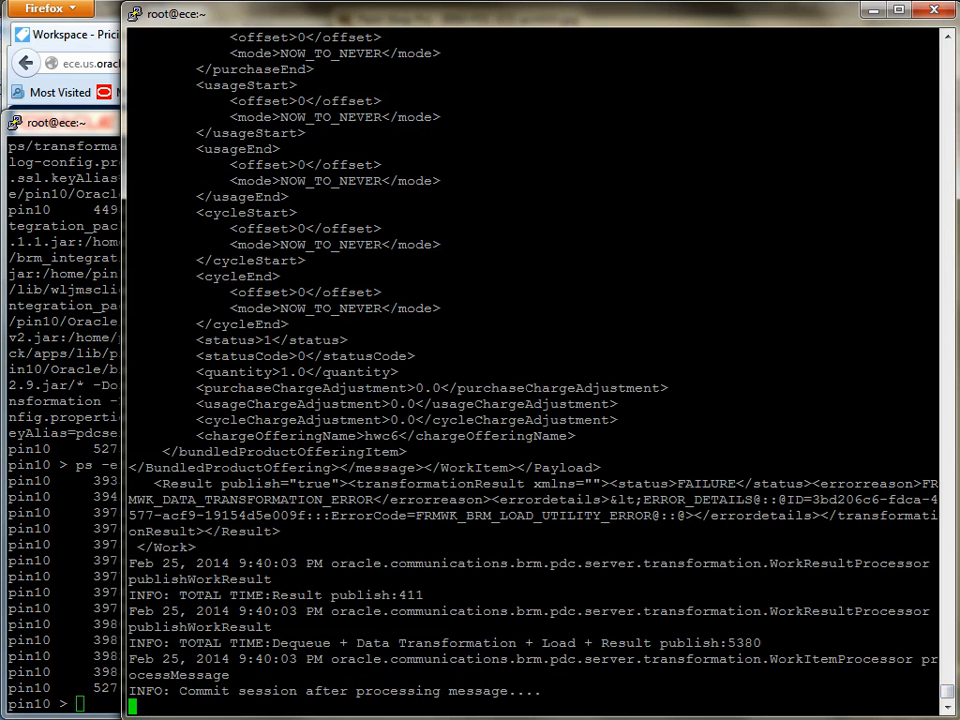
Step: Switch to the BRM - Hello World - 6 - Sales.txt notes in Notepad++ and copy the ls -l command for the transformation/out/rre directory
key(alt+Tab)
scroll(268, 223, down, 5)
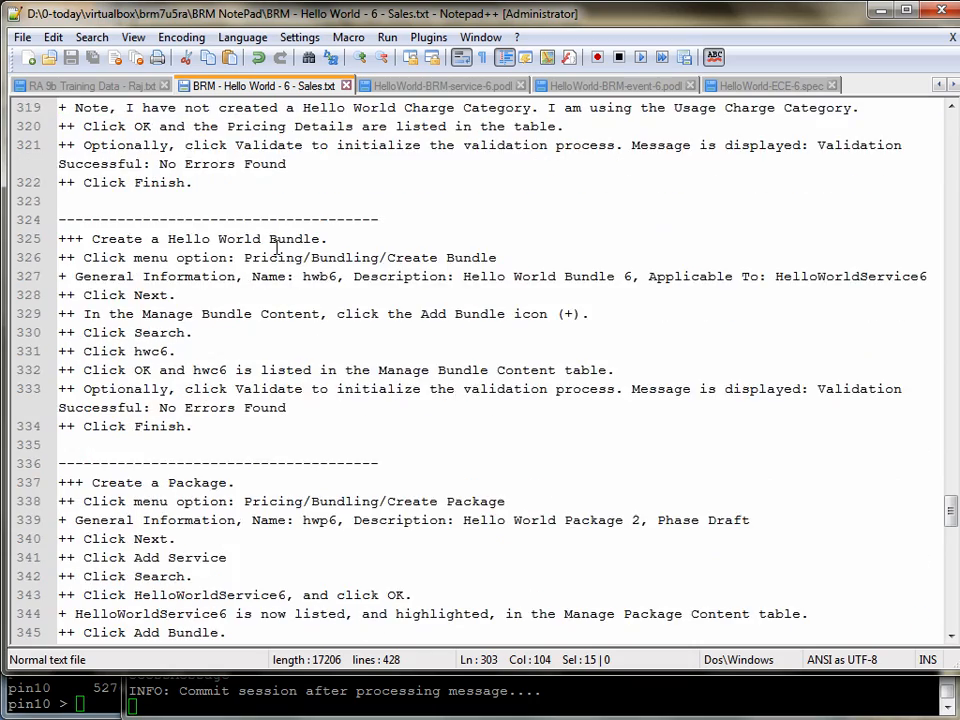
scroll(275, 245, down, 12)
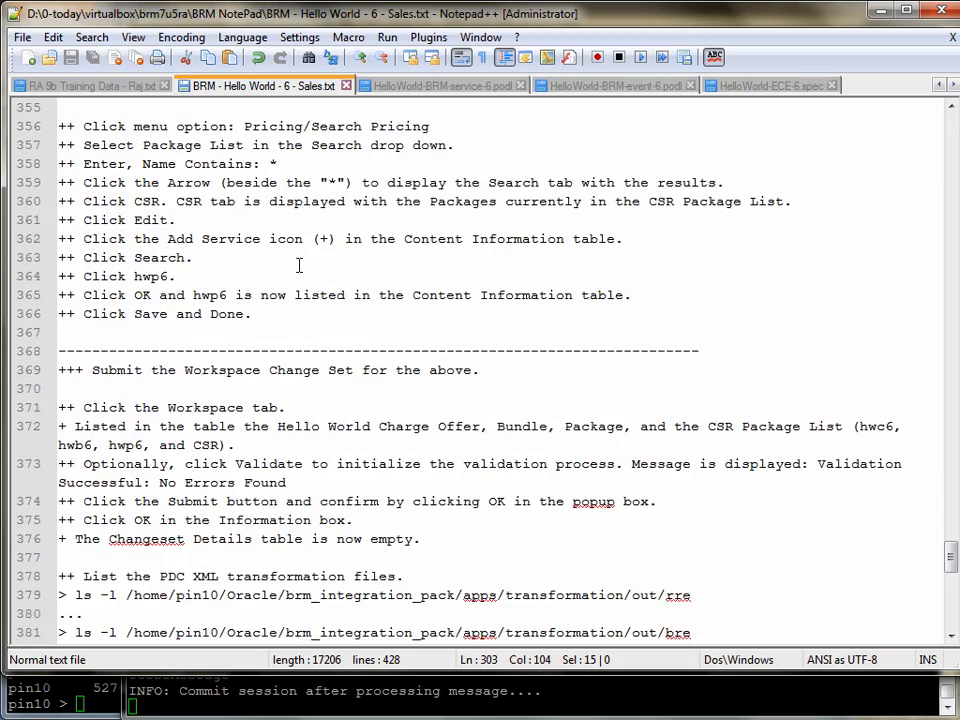
scroll(298, 265, down, 4)
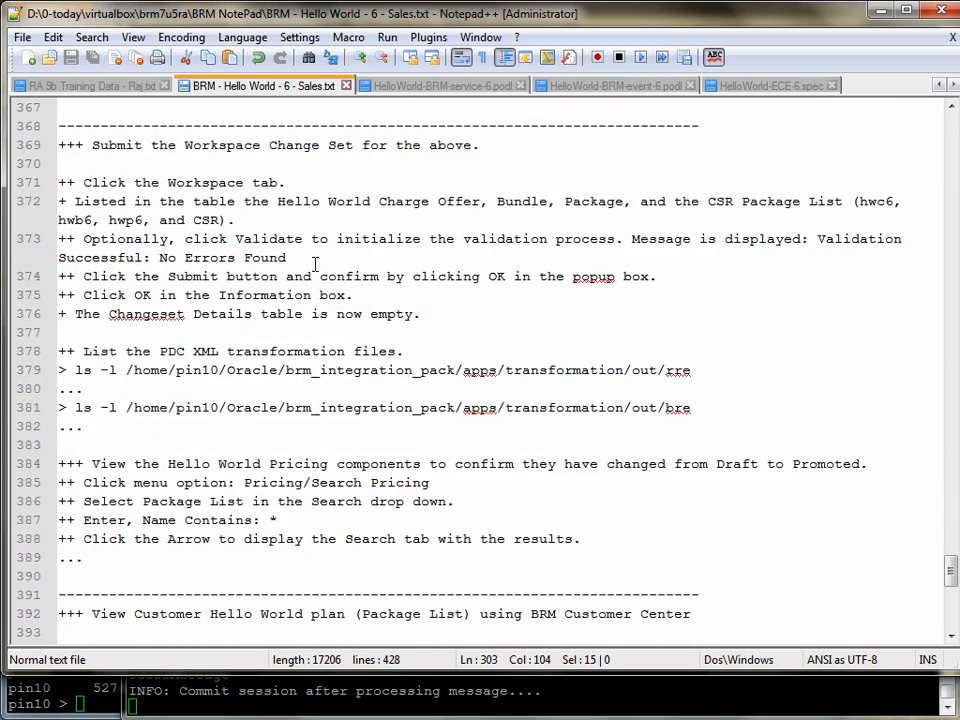
scroll(315, 263, down, 1)
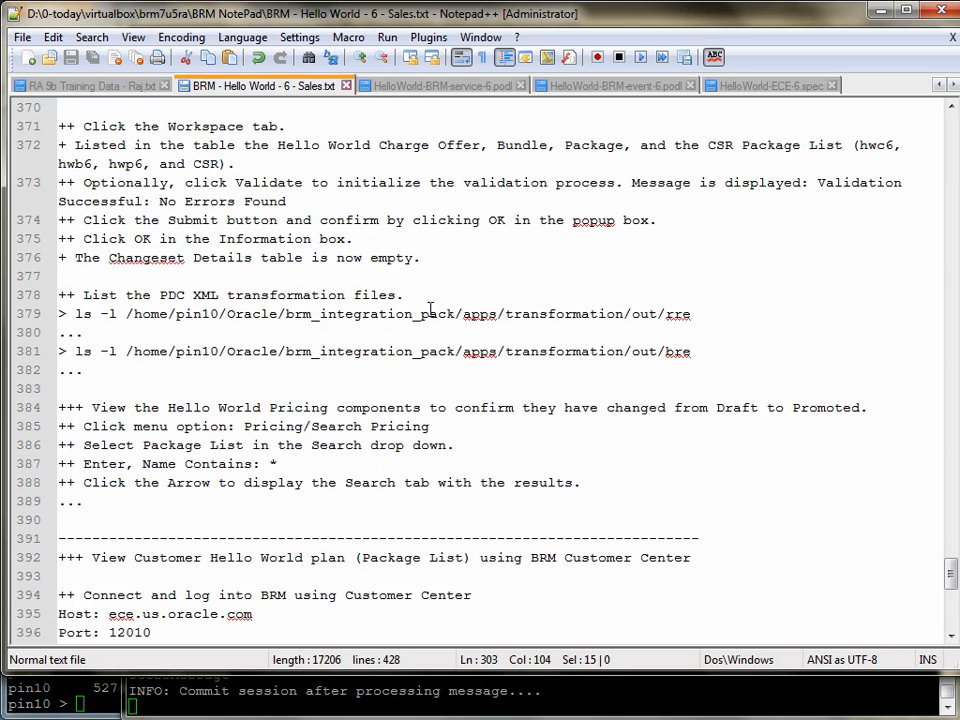
drag(77, 314, 703, 313)
key(ctrl+c)
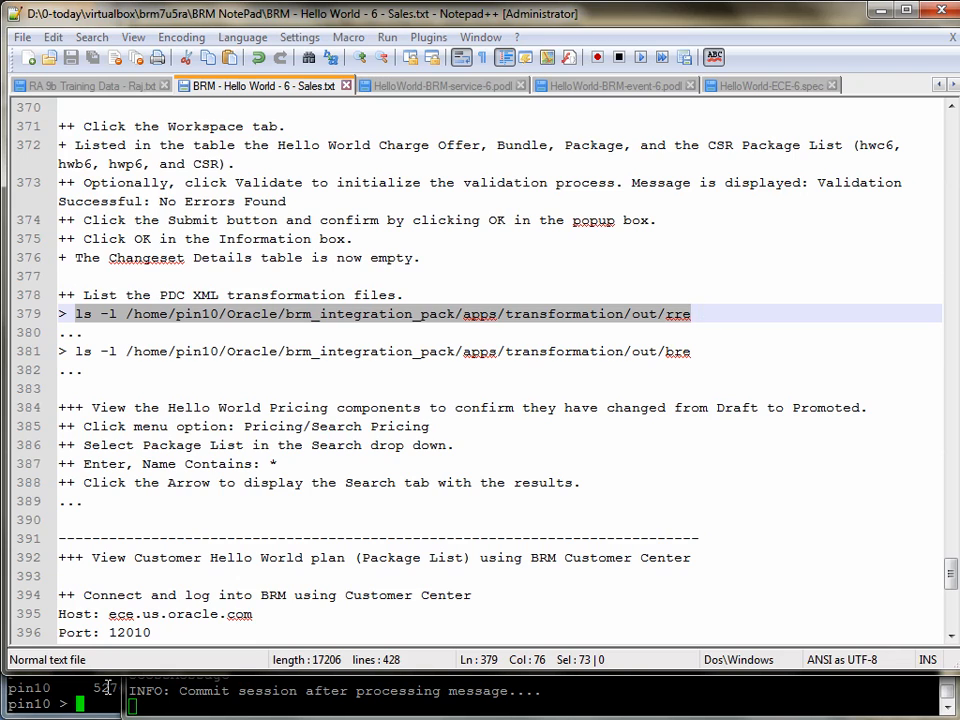
Step: Switch to the PuTTY session with the pin10 prompt, clear it, and run ls -l /home/pin10/Oracle/brm_integration_pack/apps/transformation/out/rre
key(alt+Tab)
text(clear)
key(Return)
right_click(386, 525)
key(Return)
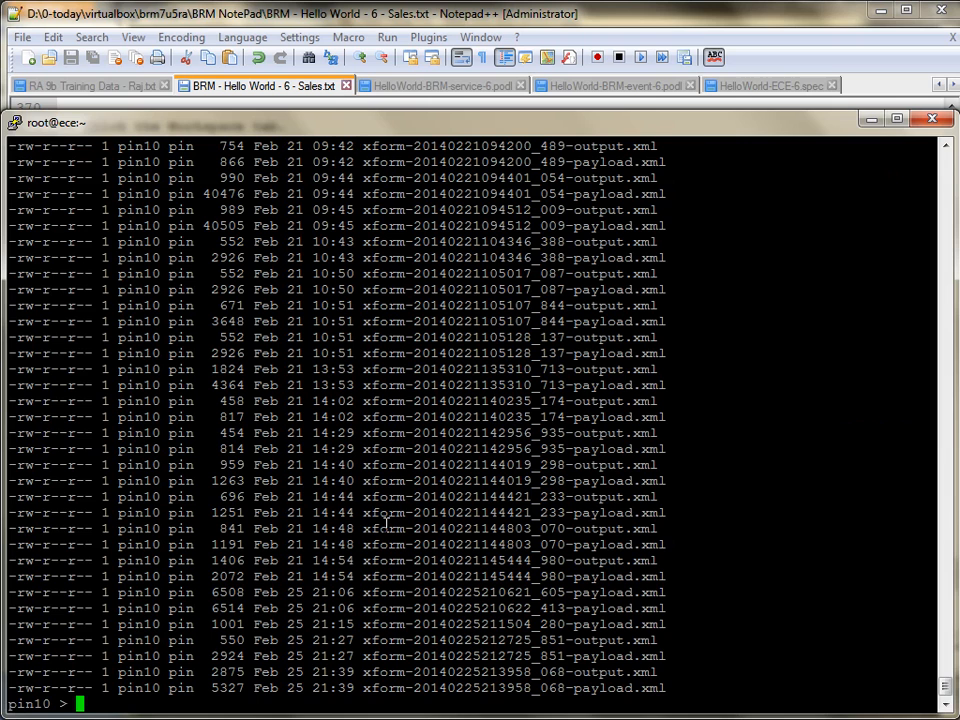
triple_click(600, 672)
drag(364, 672, 673, 657)
text(more)
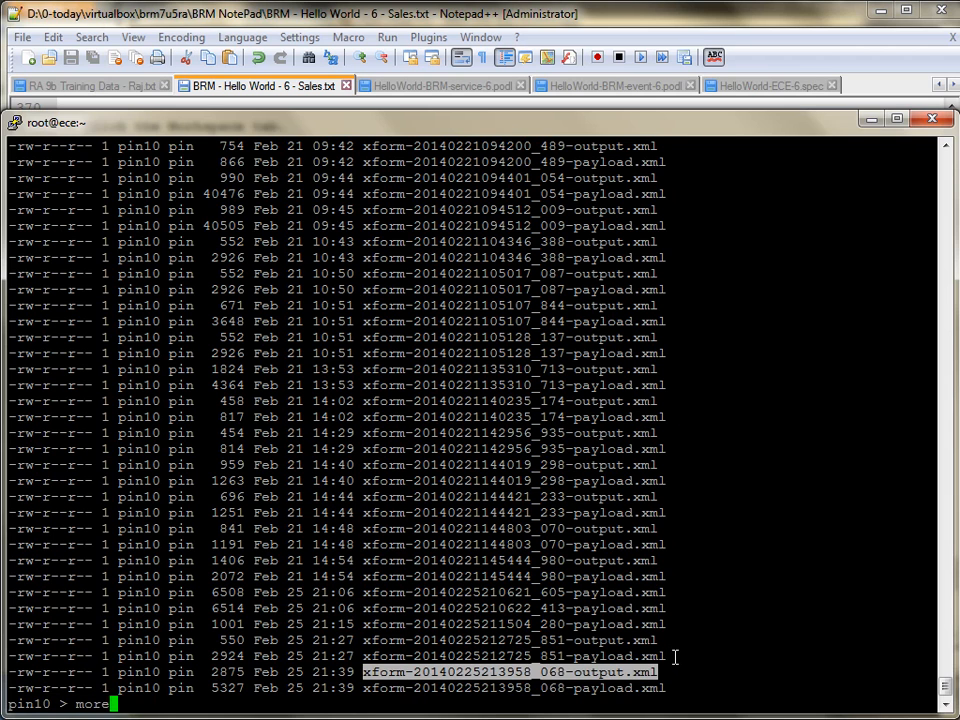
right_click(698, 596)
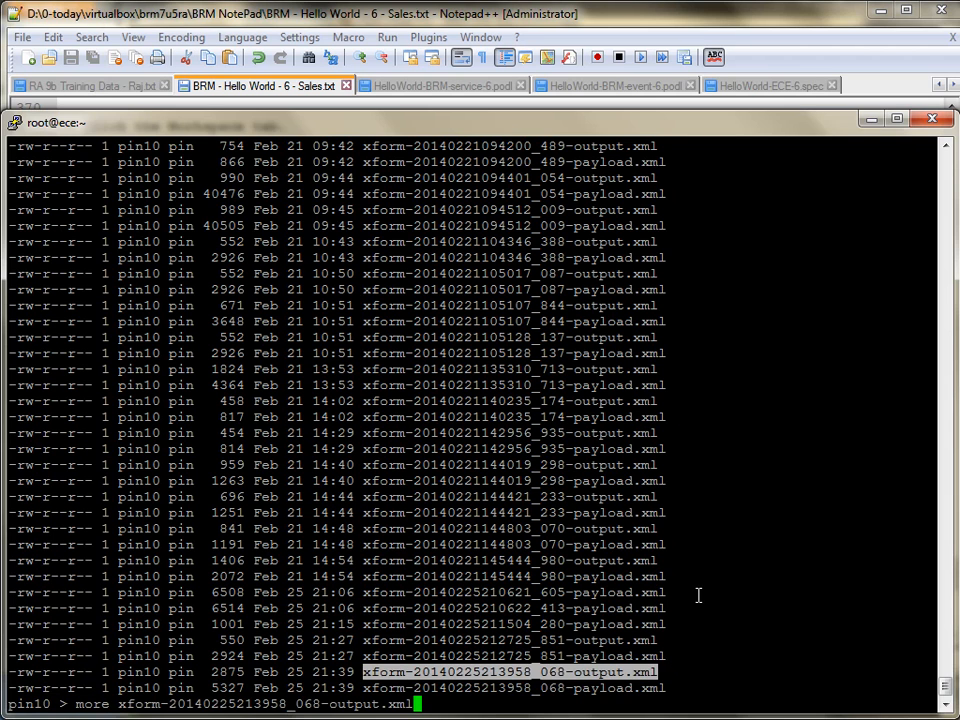
key(Return)
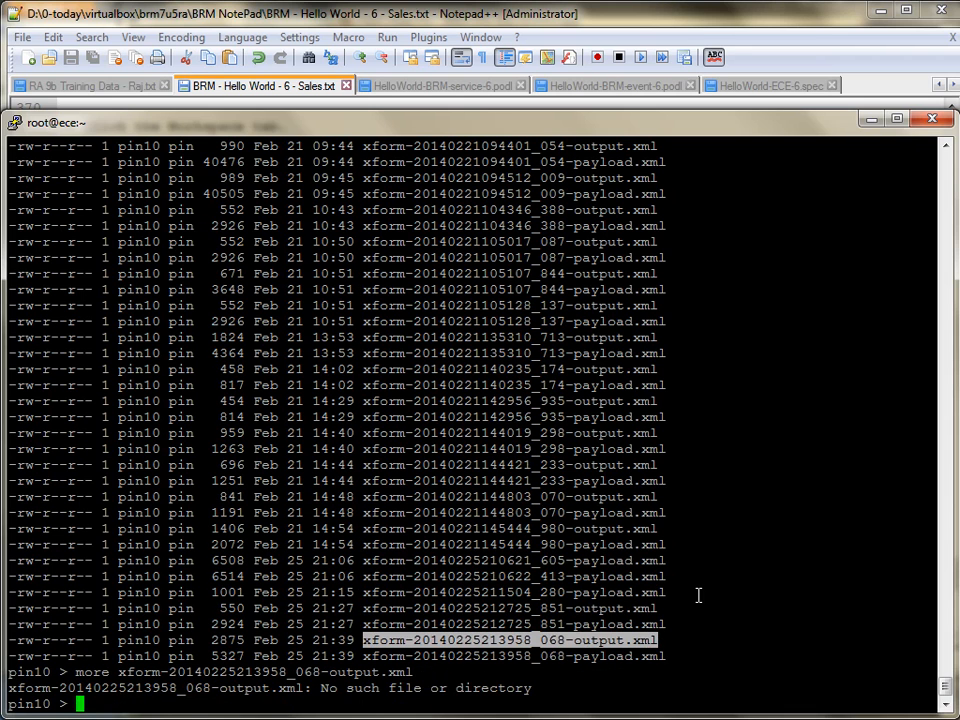
Step: Reuse the earlier listing command's path to change the directory to /home/pin10/Oracle/brm_integration_pack/apps/transformation/out/rre with cd
key(Up)
key(Up)
key(Left)
key(Left)
key(Left)
key(Left)
key(Left)
key(Left)
key(Left)
key(Left)
key(Left)
key(Left)
key(Left)
key(Left)
key(Left)
key(Left)
key(Left)
key(Left)
key(Left)
key(Left)
key(Left)
key(Left)
key(Left)
key(Left)
key(Left)
key(Left)
key(Left)
key(Left)
key(Left)
key(Left)
key(Left)
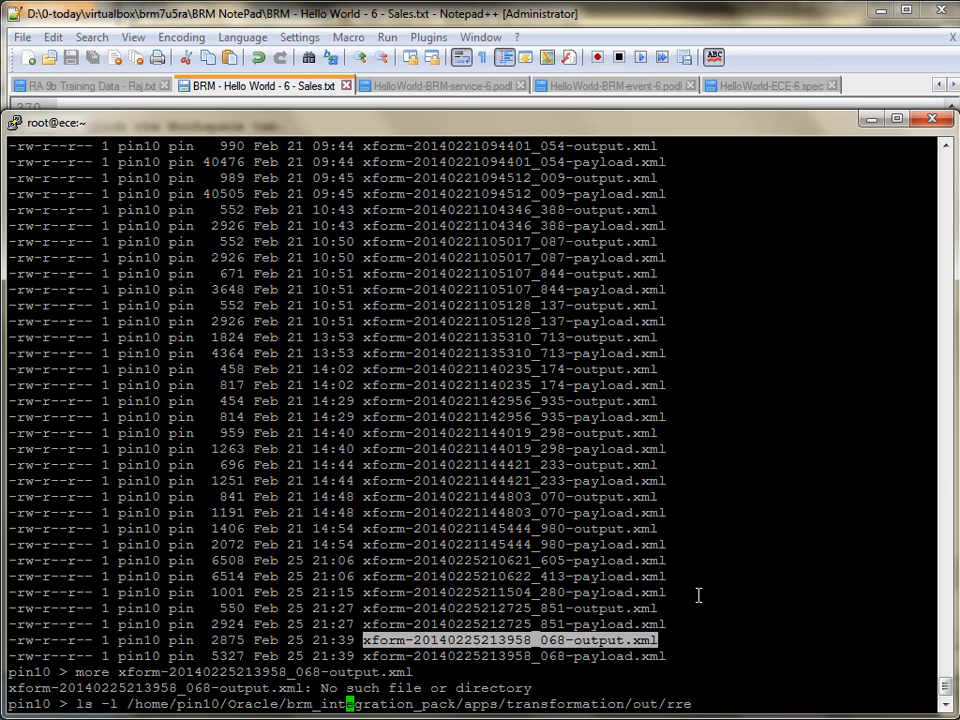
key(BackSpace)
key(BackSpace)
key(BackSpace)
key(BackSpace)
key(BackSpace)
key(BackSpace)
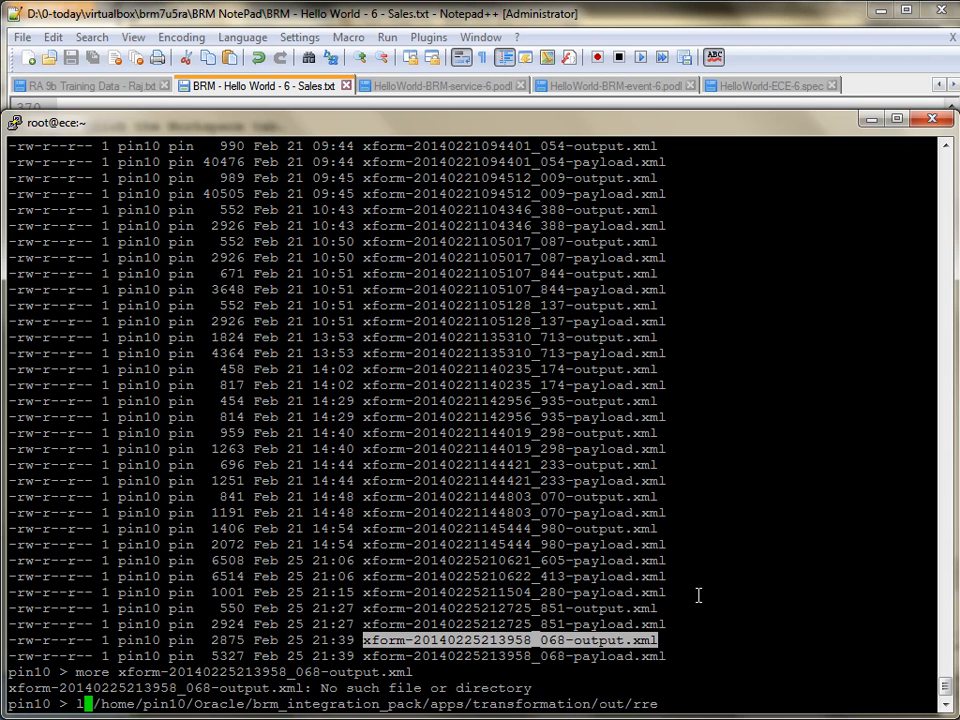
text(ce)
key(Return)
key(Up)
key(Up)
key(Return)
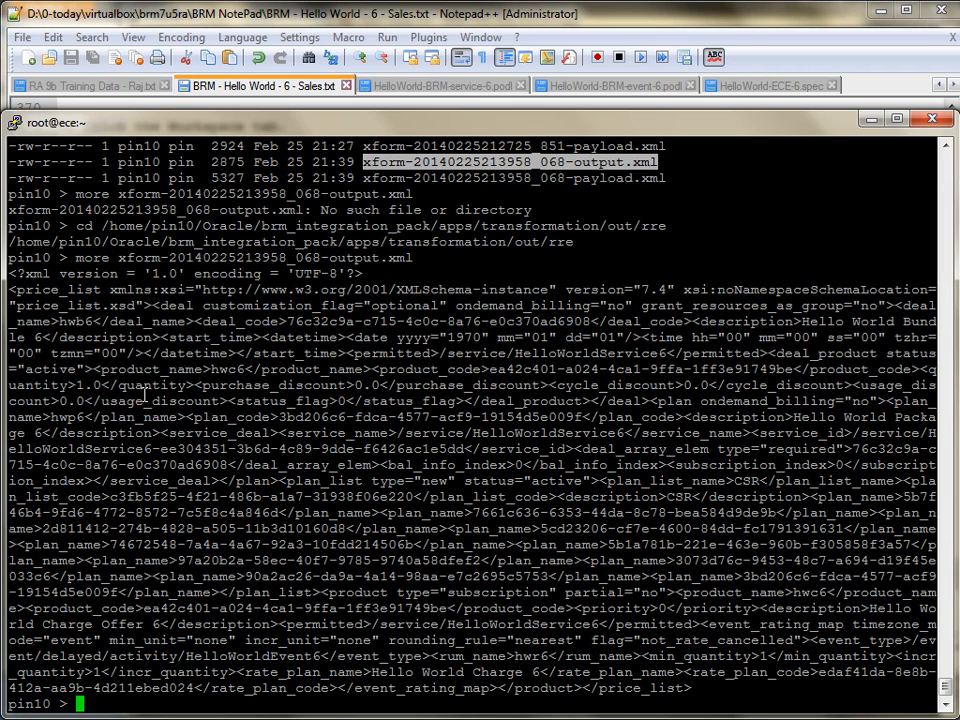
Step: Highlight hwc6, CSR, hwr6 and the HelloWorldEvent6 event type in the XML output, and list the directory with ls -l
double_click(228, 369)
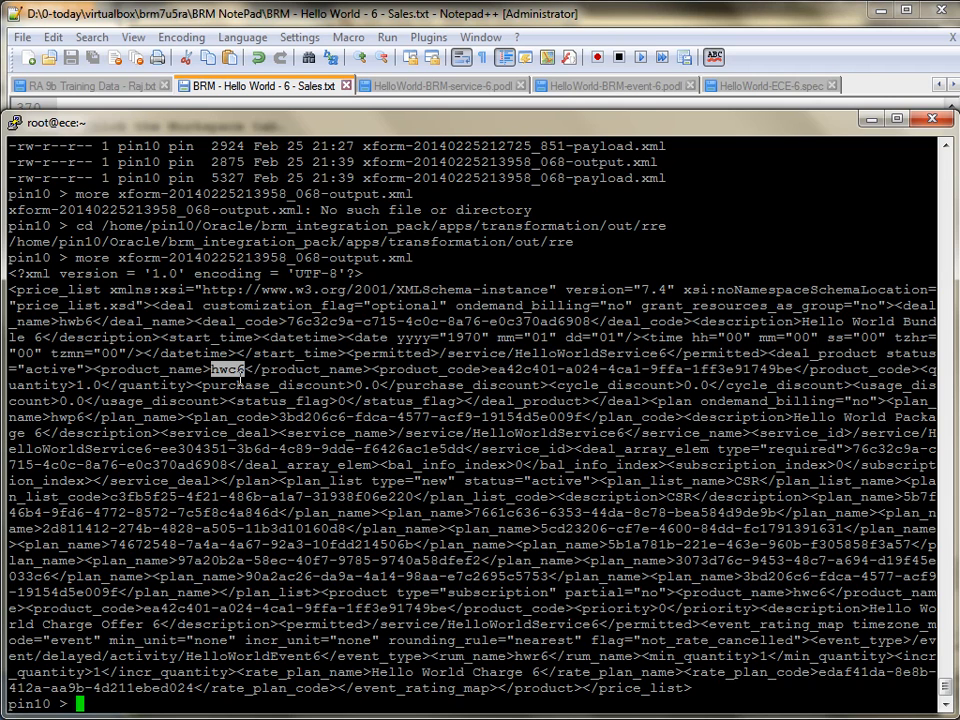
double_click(747, 481)
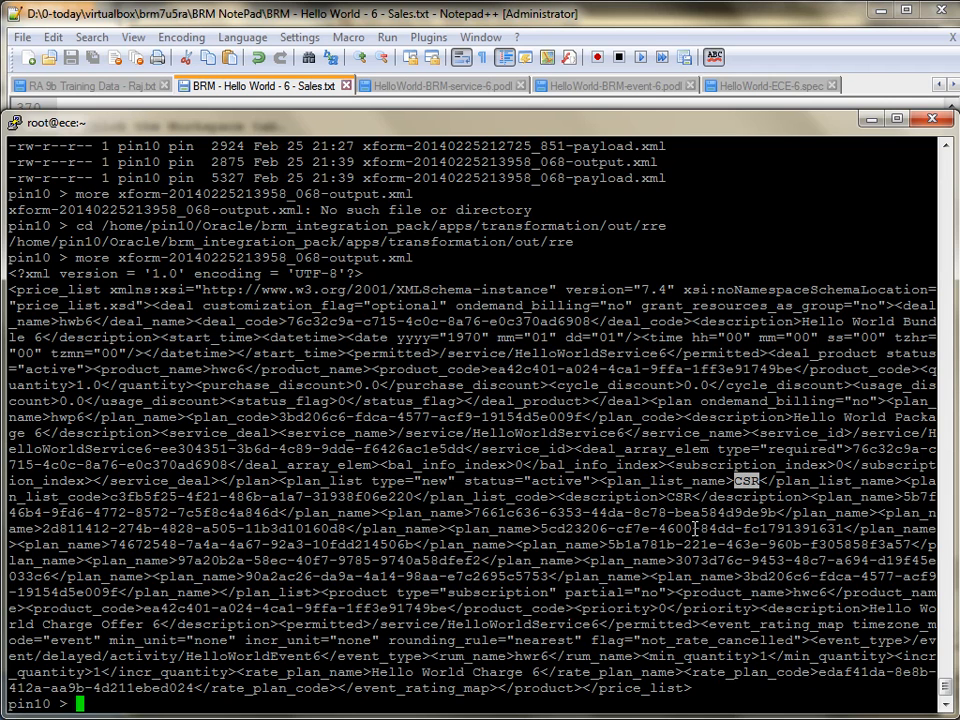
double_click(531, 656)
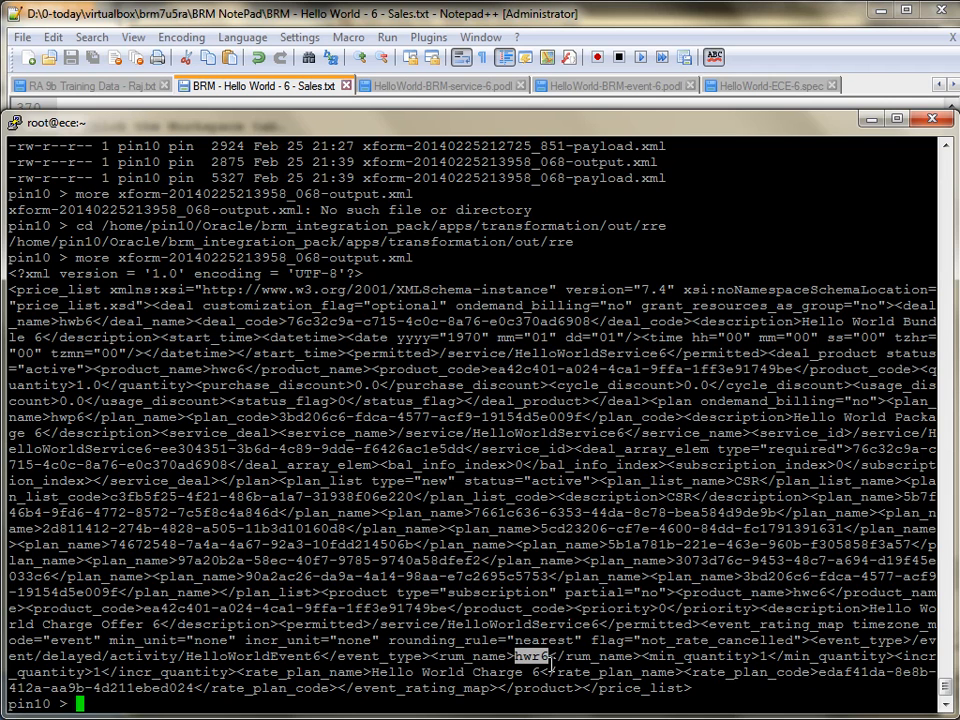
double_click(285, 656)
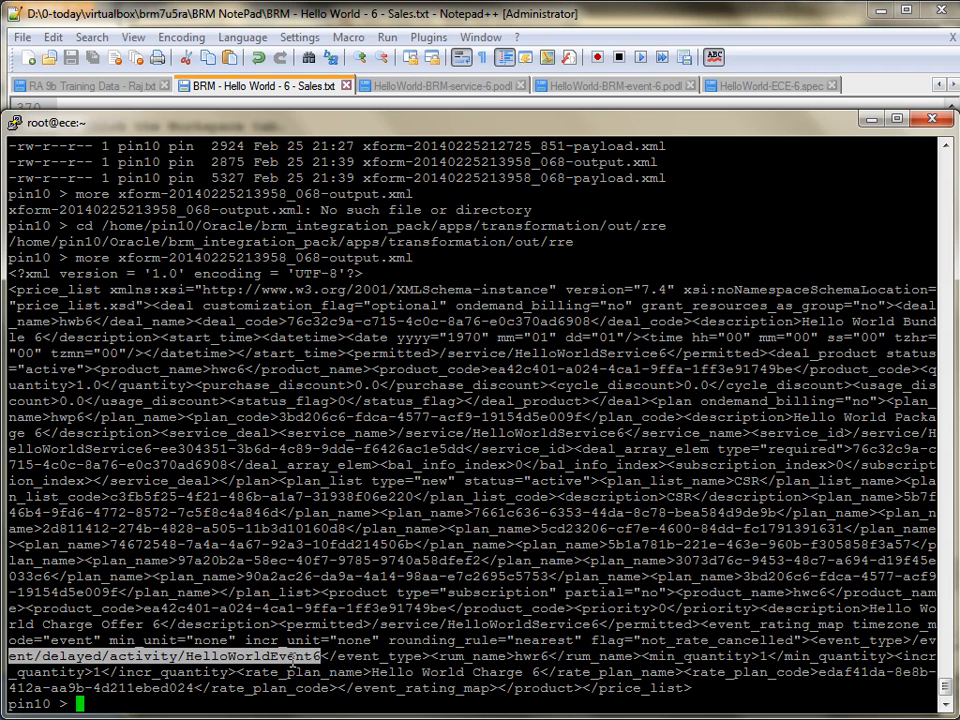
text(ls -l)
key(Return)
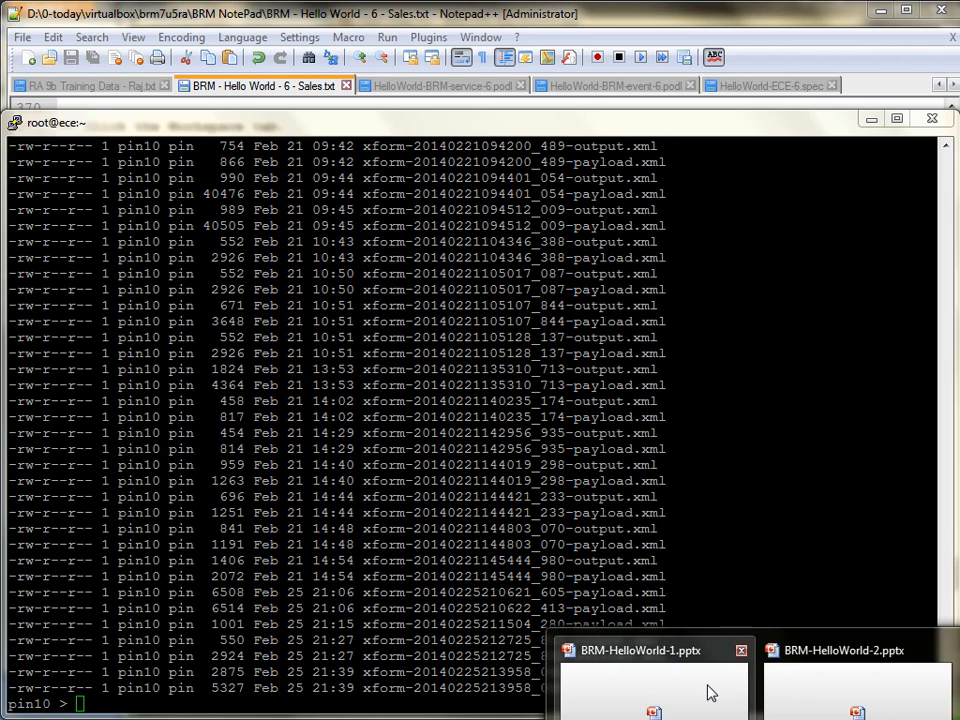
Step: Switch to BRM-HelloWorld-1.pptx in PowerPoint and highlight the Overview bullets on submitting pricing data and connecting with the BRM Customer Center client
click(703, 690)
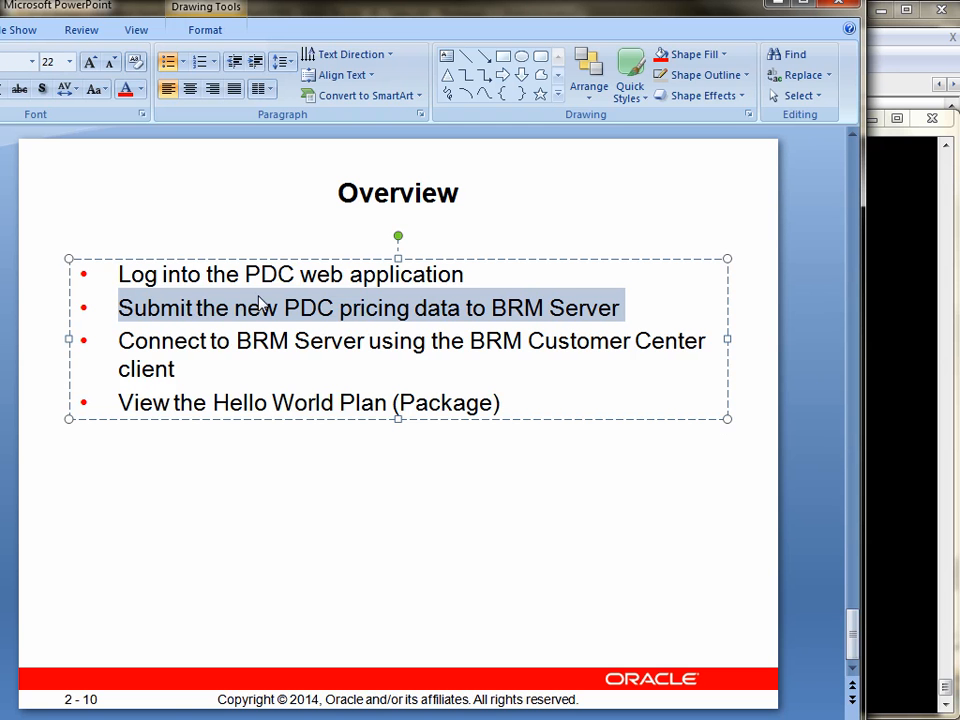
click(229, 310)
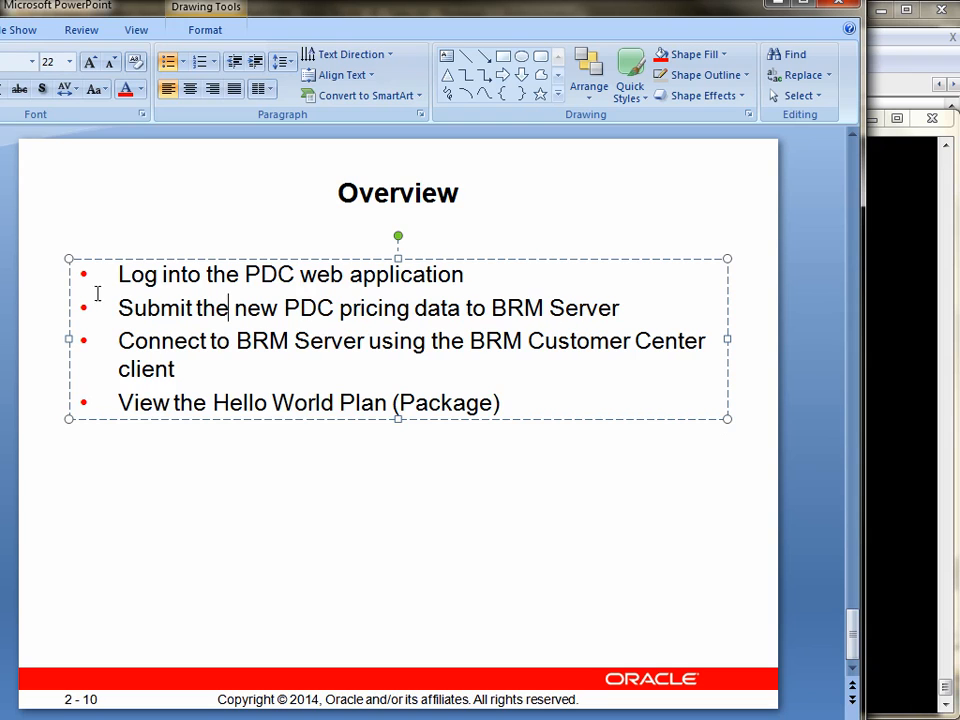
drag(120, 310, 628, 317)
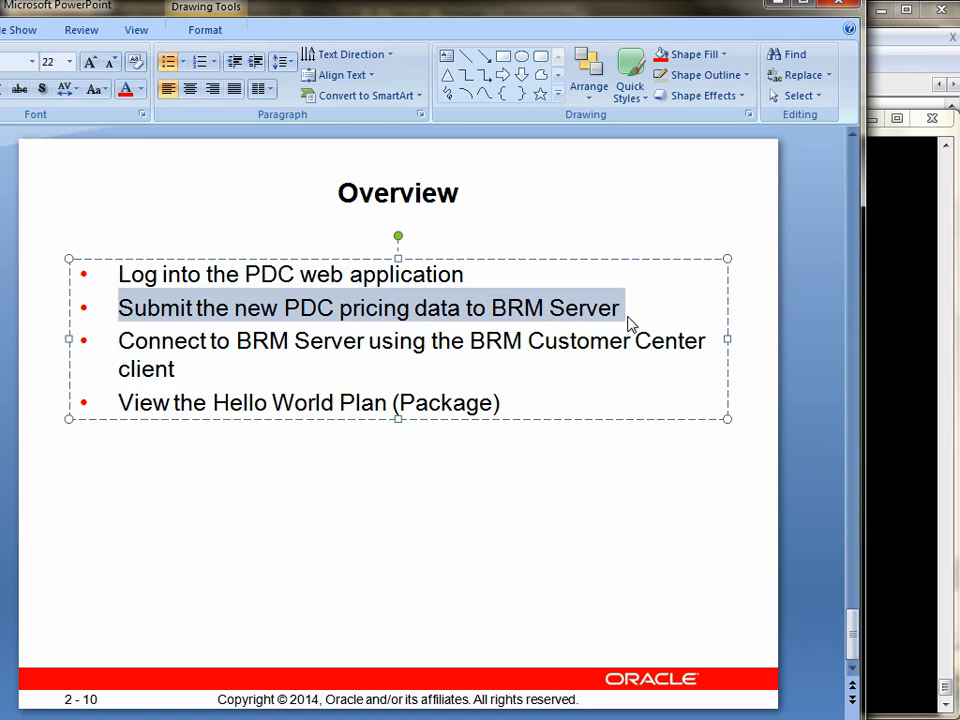
drag(120, 341, 535, 352)
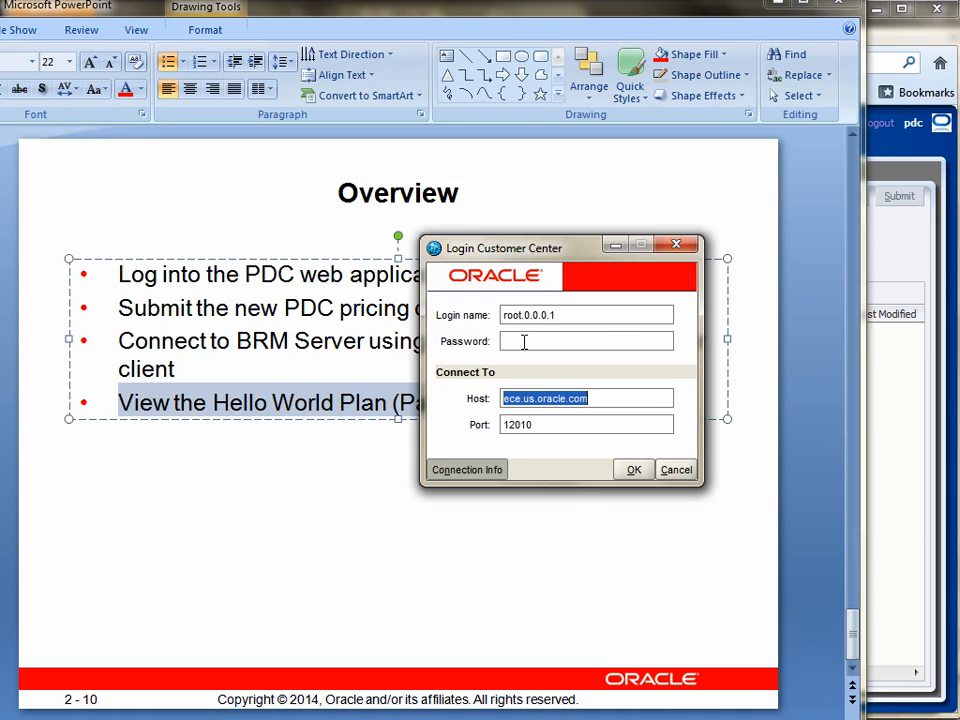
Step: Enter the password in the Customer Center login, view the architecture diagram in Paint Shop Pro, and move the login dialog clear of the diagram's BRM components
click(577, 341)
text(password)
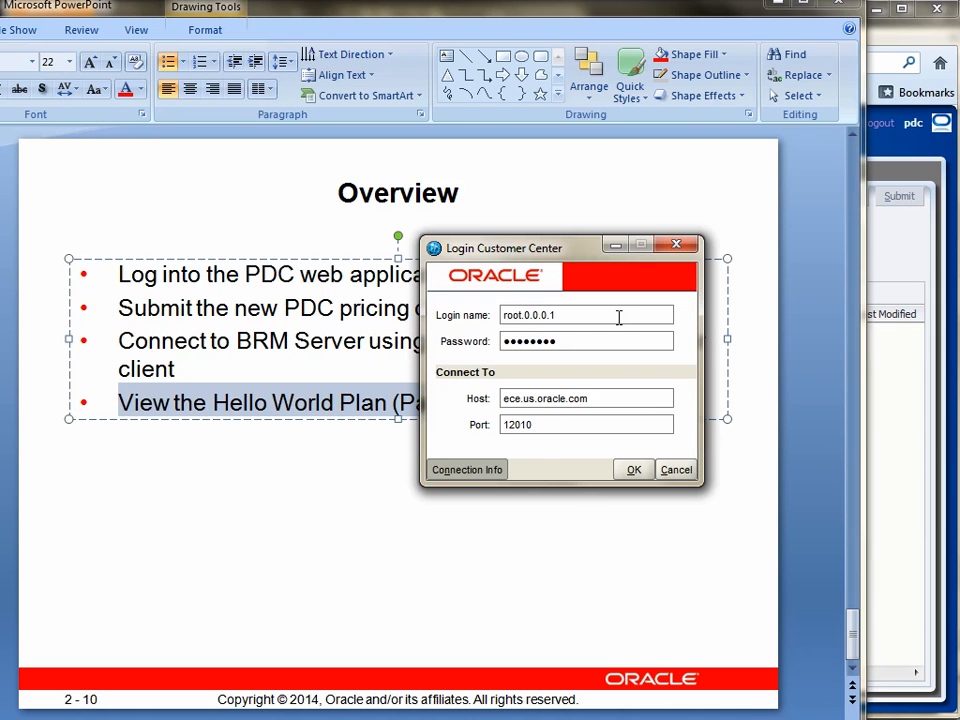
click(540, 718)
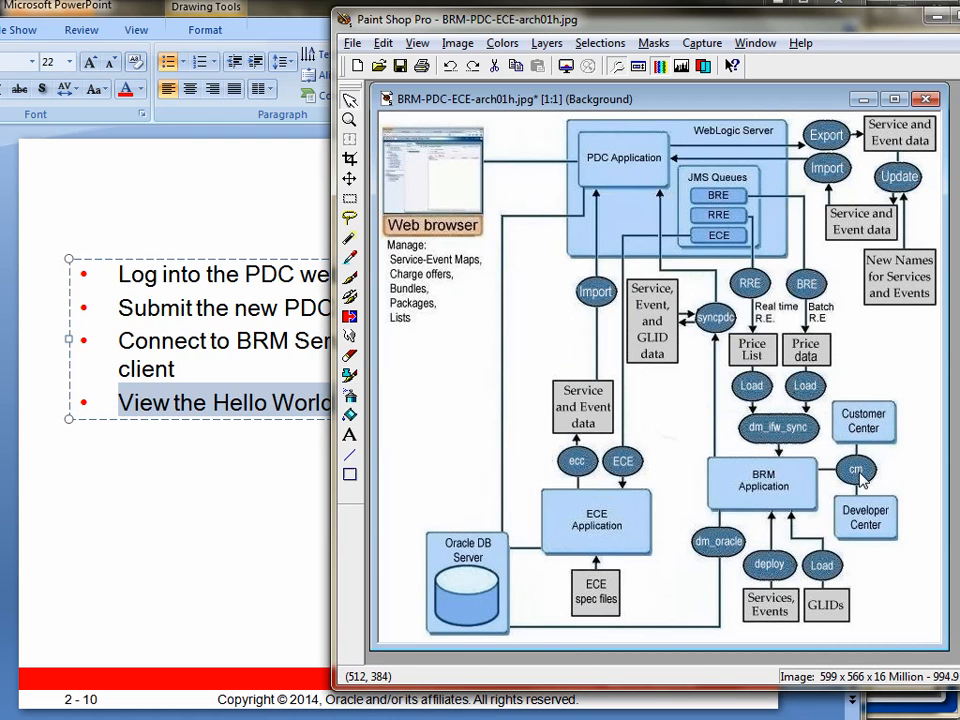
click(740, 719)
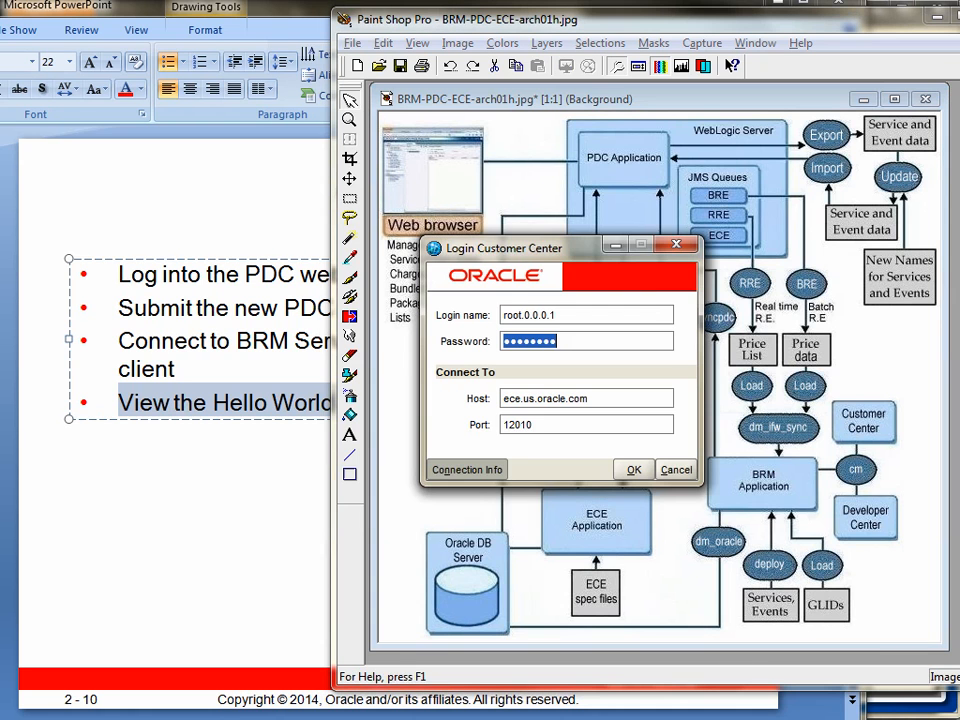
drag(584, 258, 379, 288)
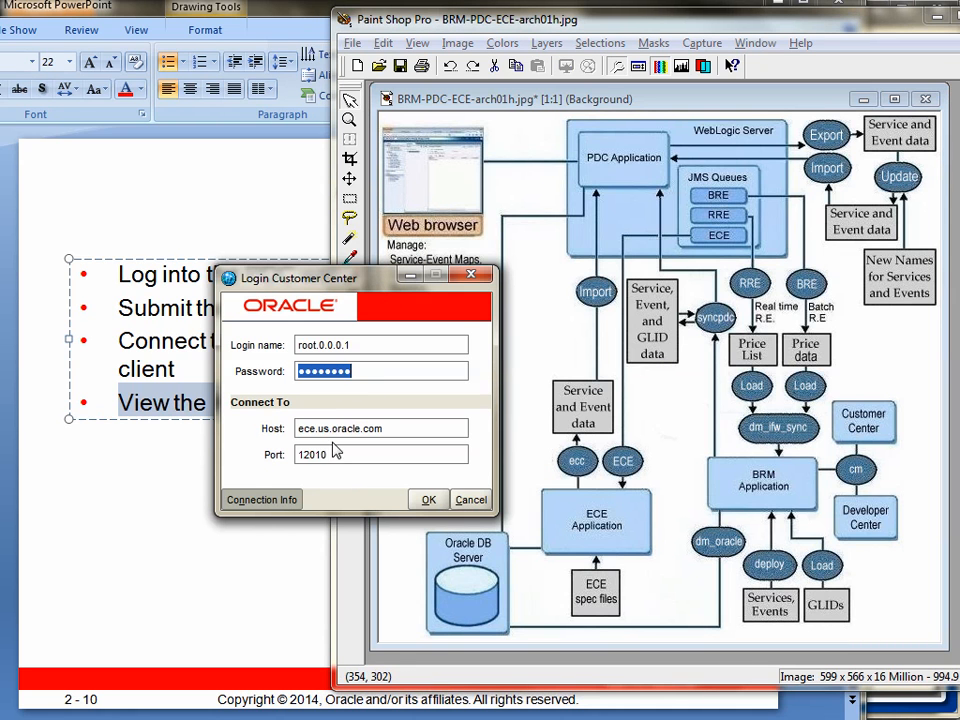
Step: Highlight the port, host and password fields in the login dialog, and log in to Customer Center
double_click(306, 457)
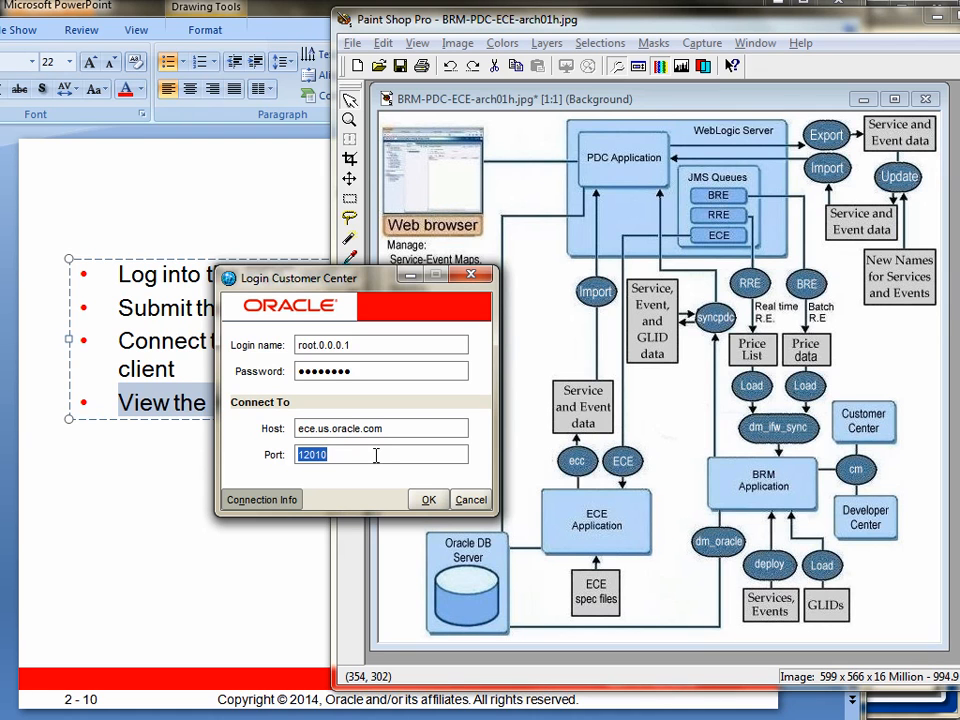
double_click(386, 428)
double_click(377, 370)
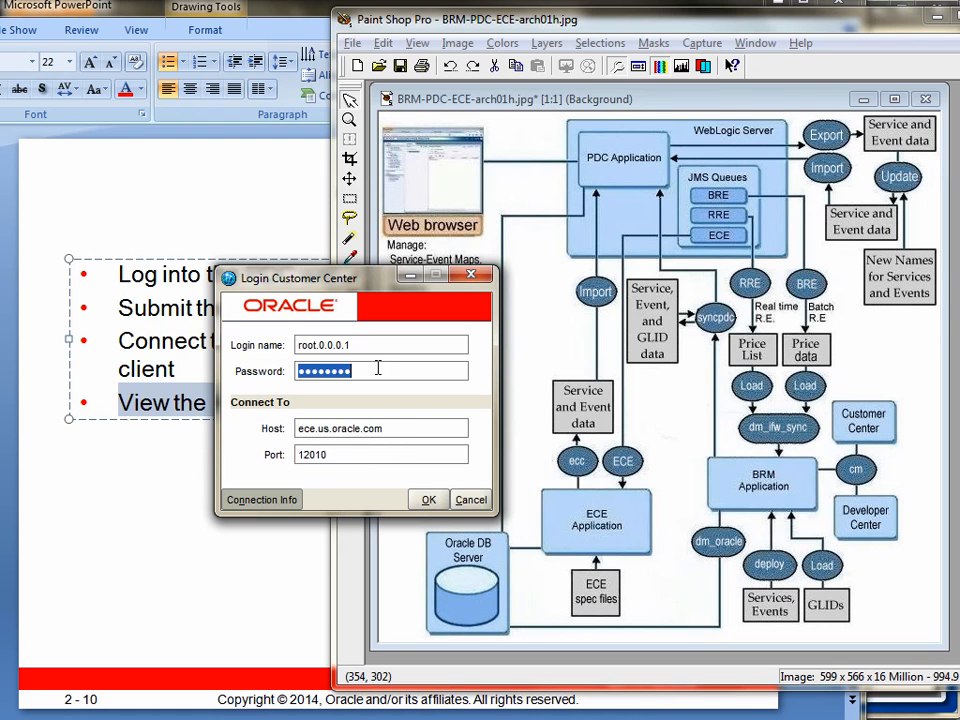
click(428, 500)
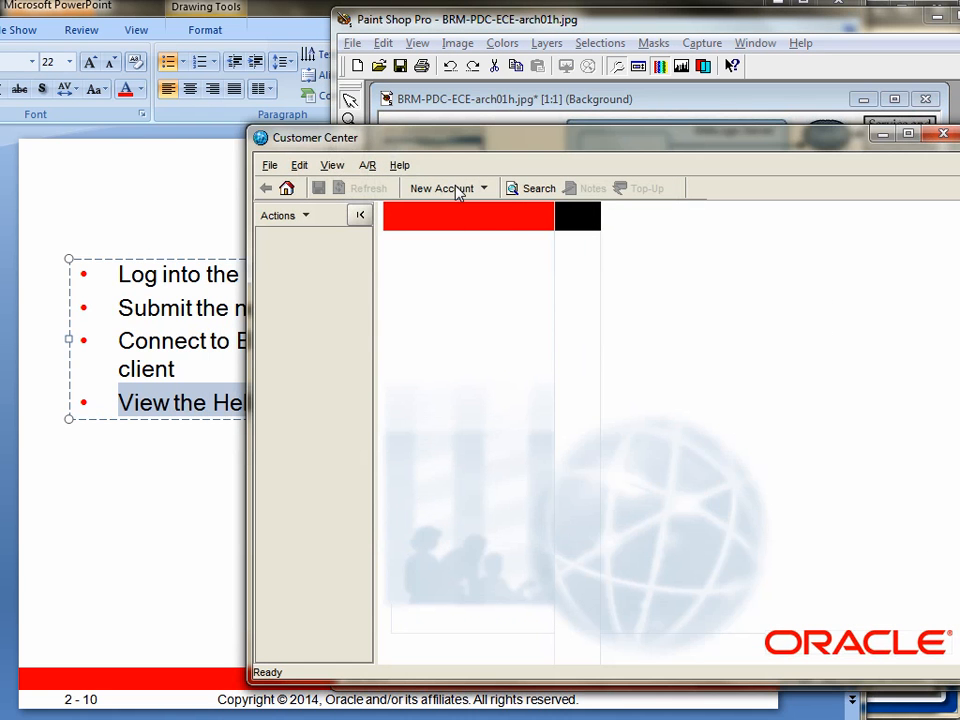
Step: Start a new Consumer account in Customer Center and select the hwp6 plan to view its details
click(457, 190)
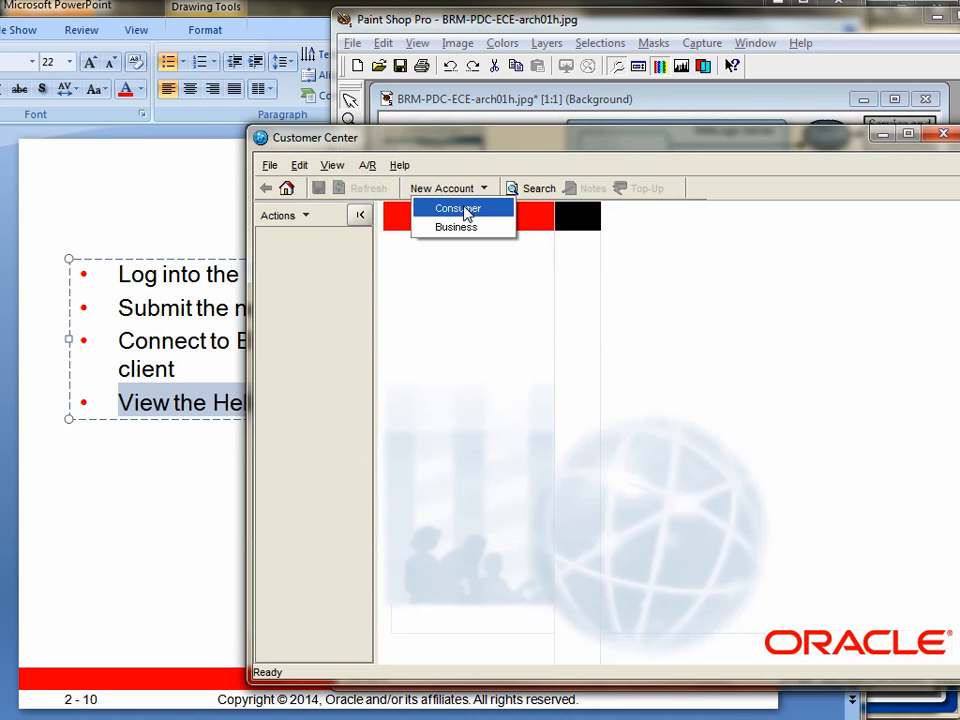
click(467, 212)
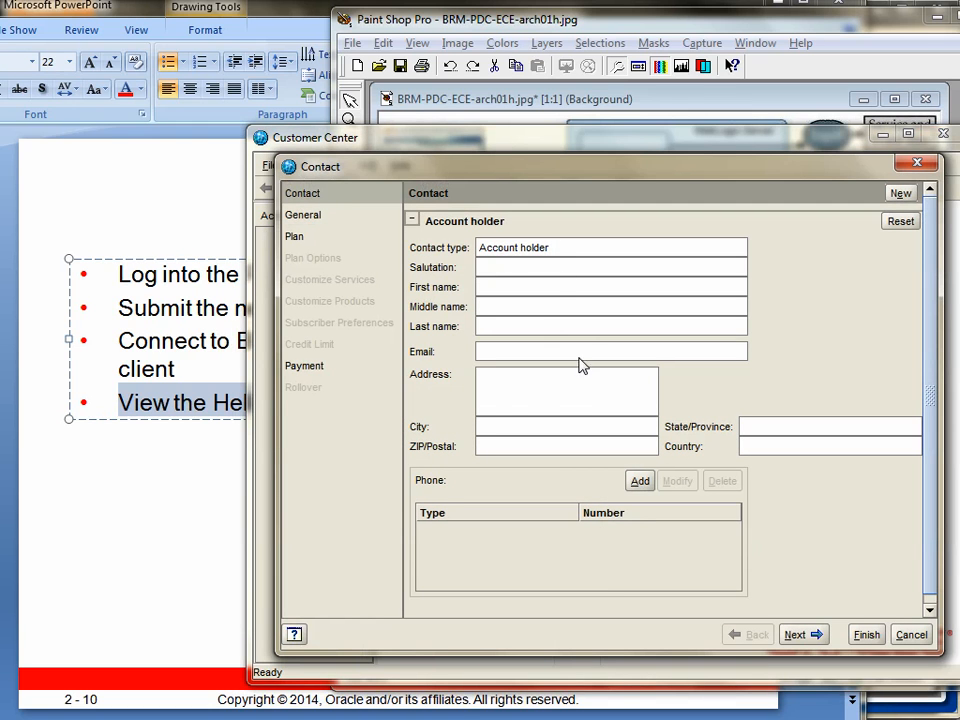
click(295, 240)
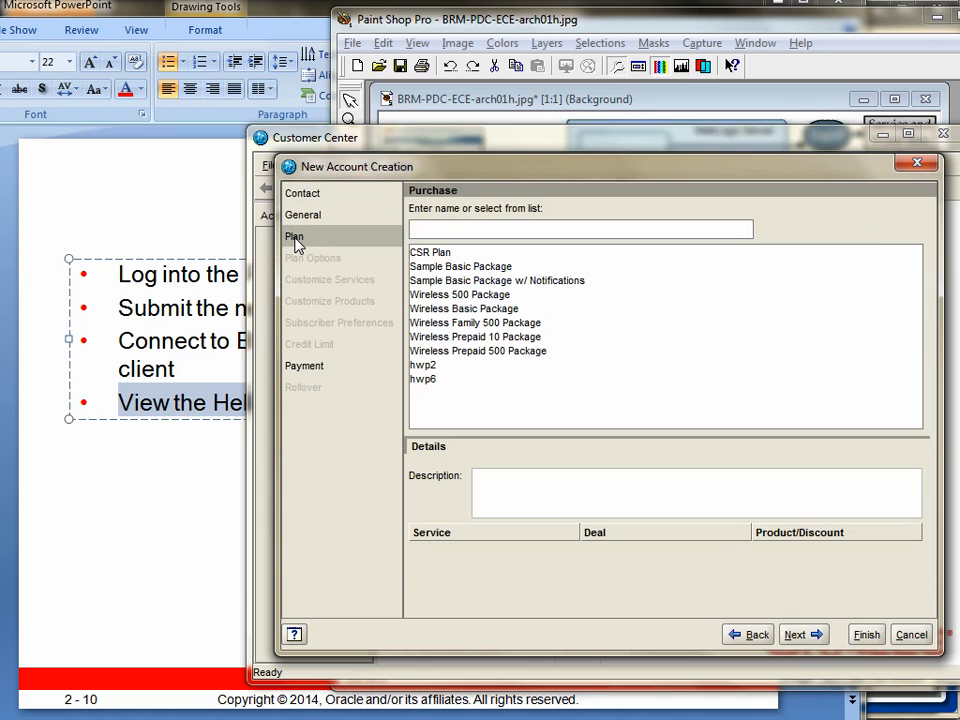
click(431, 381)
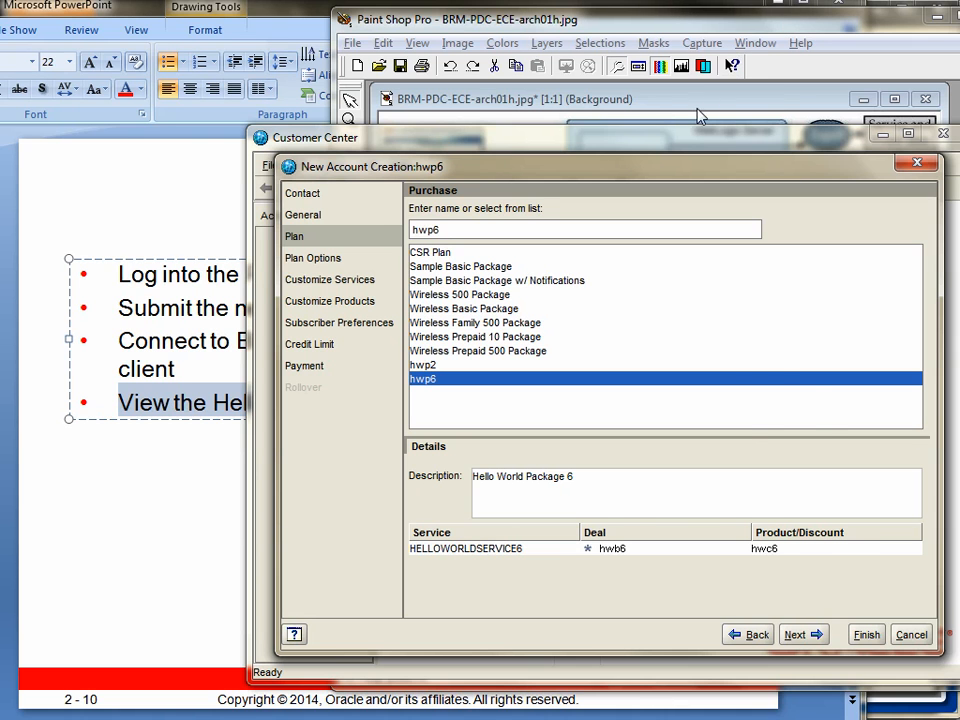
Step: View the architecture diagram in Paint Shop Pro, and search Pricing Design Center in Firefox for package lists with names containing *
click(700, 24)
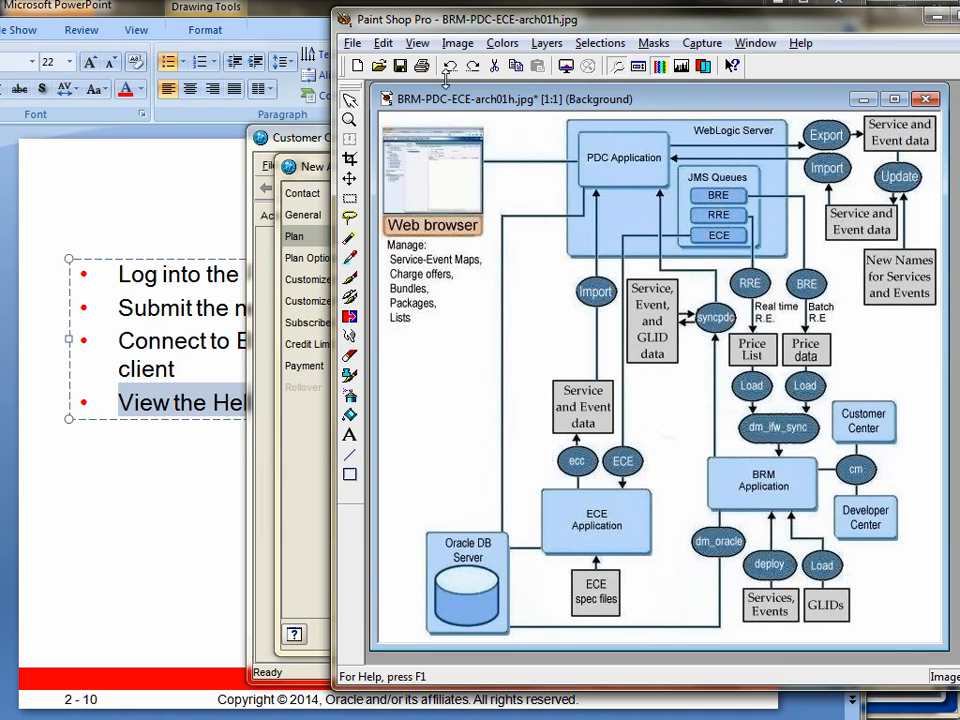
click(318, 165)
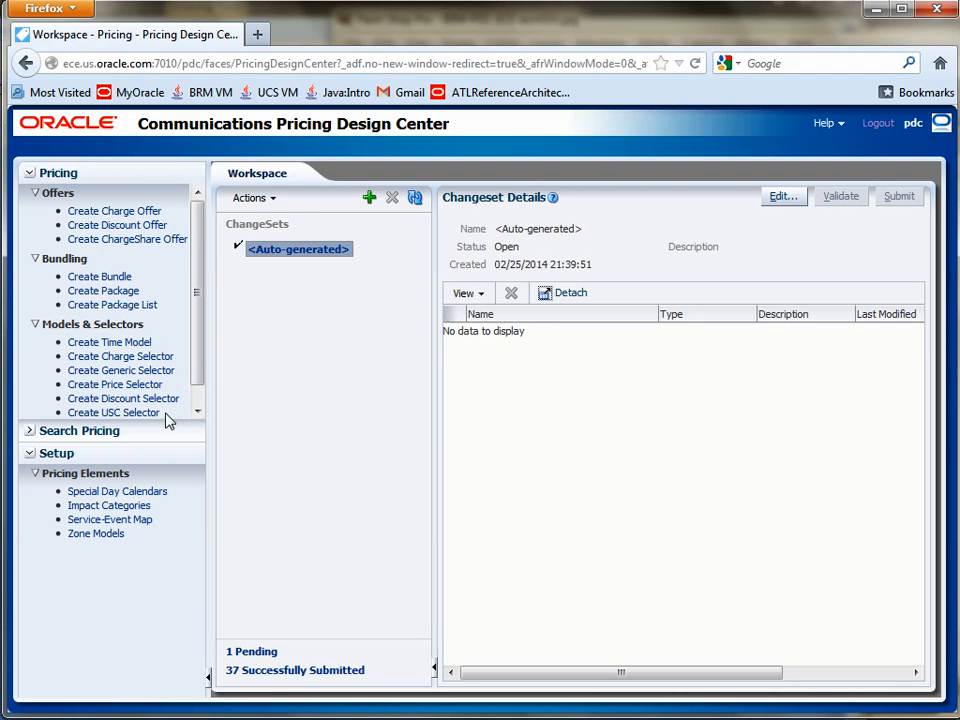
click(29, 430)
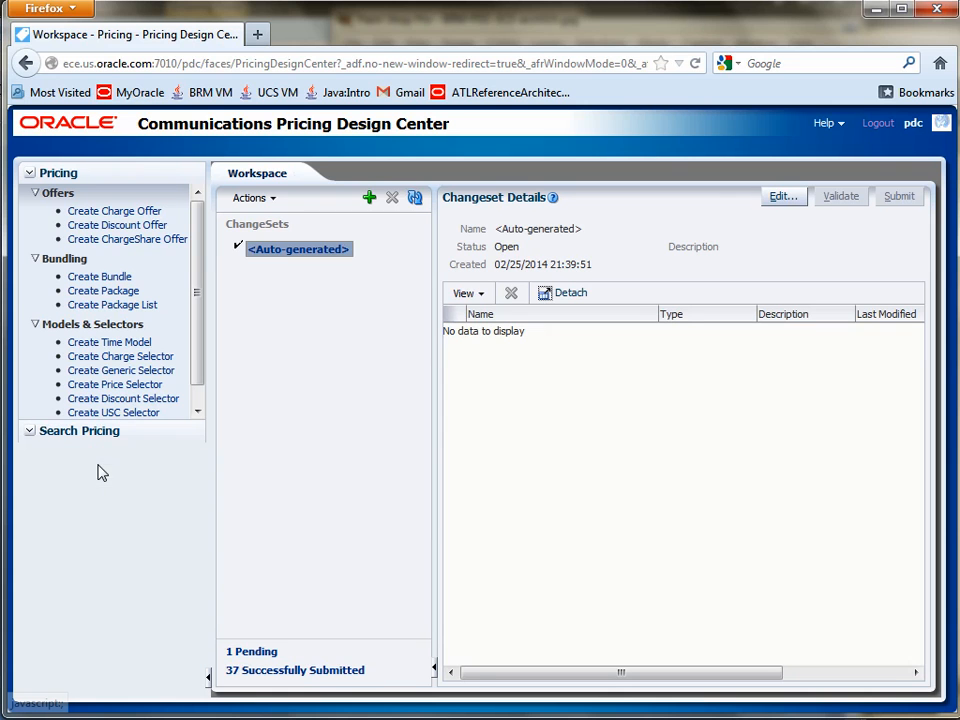
click(130, 516)
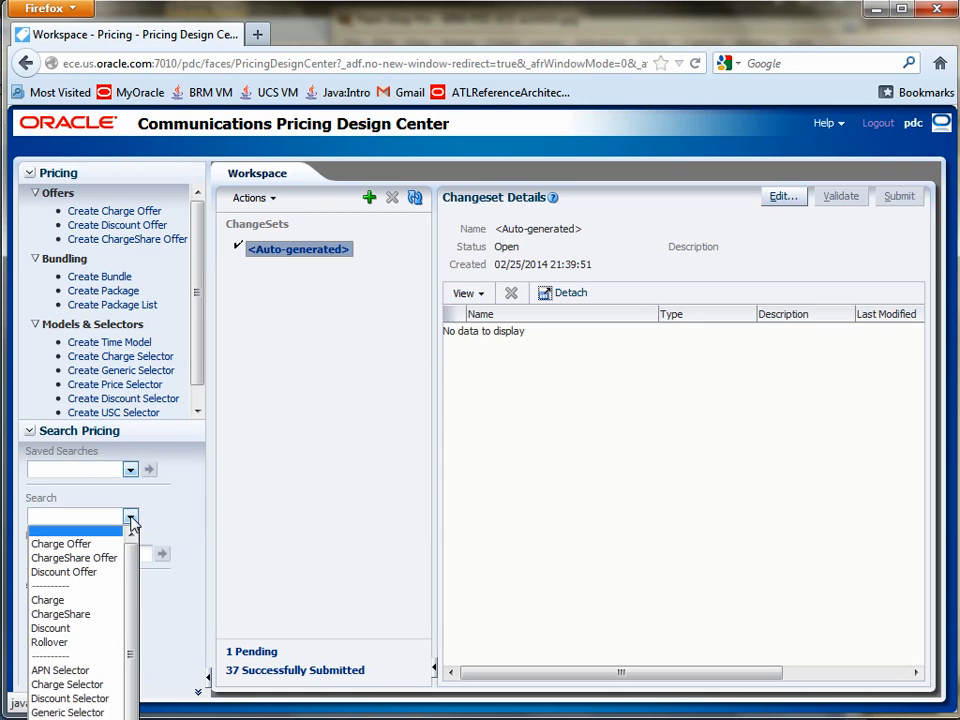
click(82, 716)
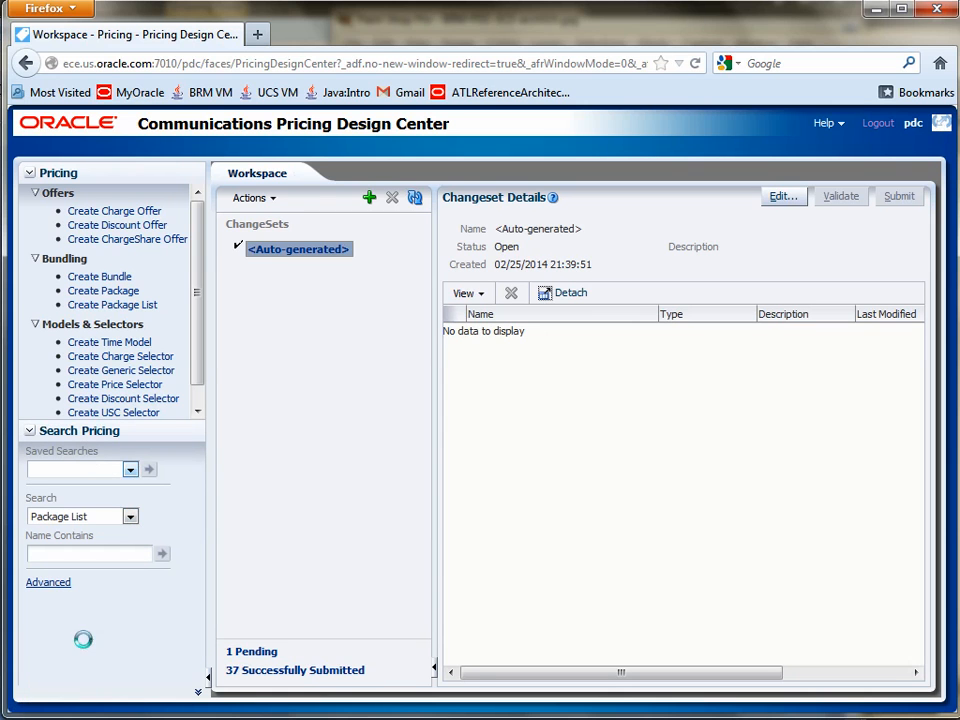
click(100, 556)
text(*)
click(162, 555)
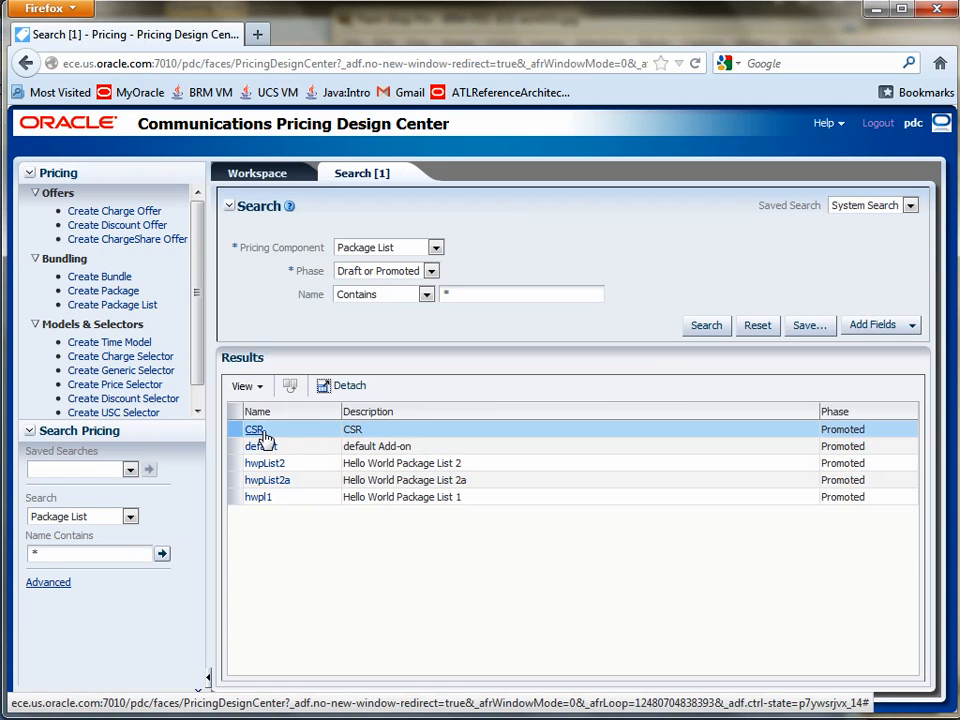
Step: Open the CSR package list, its hwp6 package and the hwb6 bundle inside that package
click(256, 430)
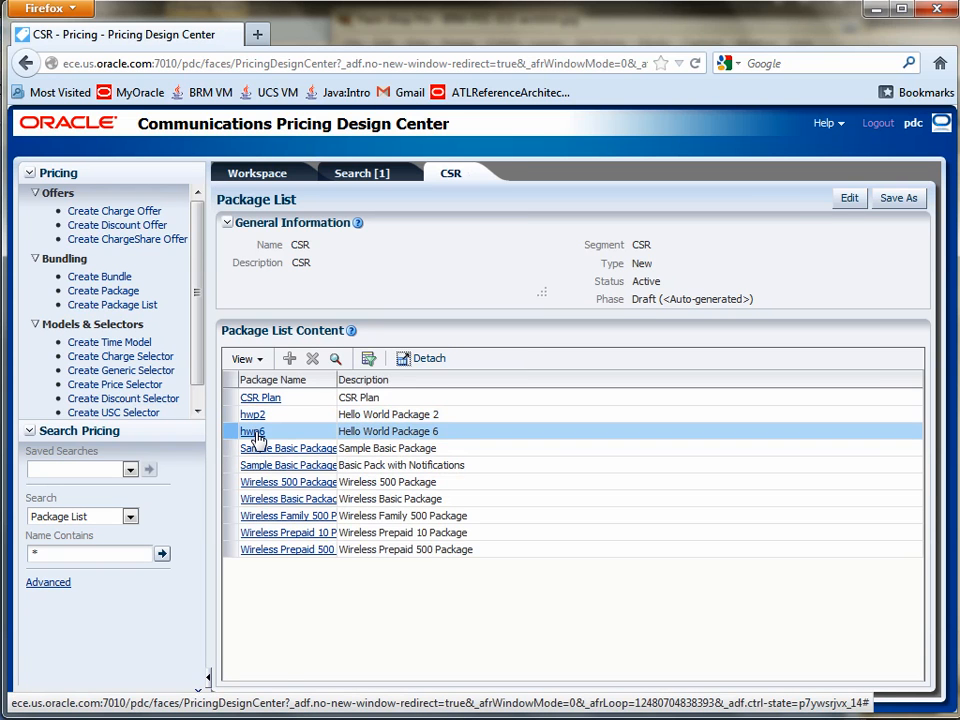
click(255, 433)
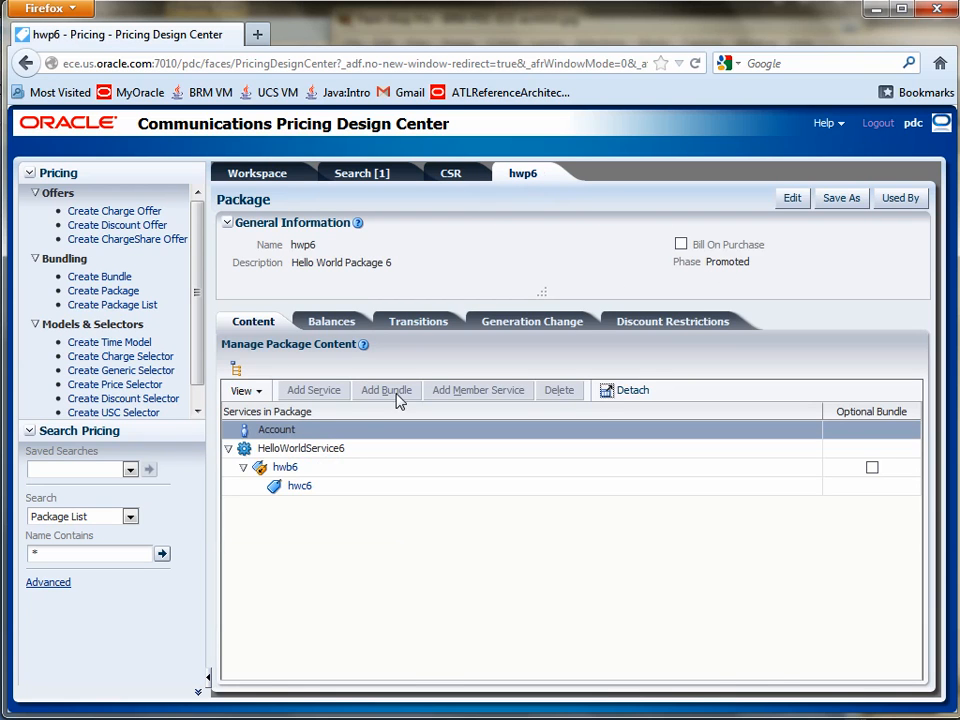
click(289, 469)
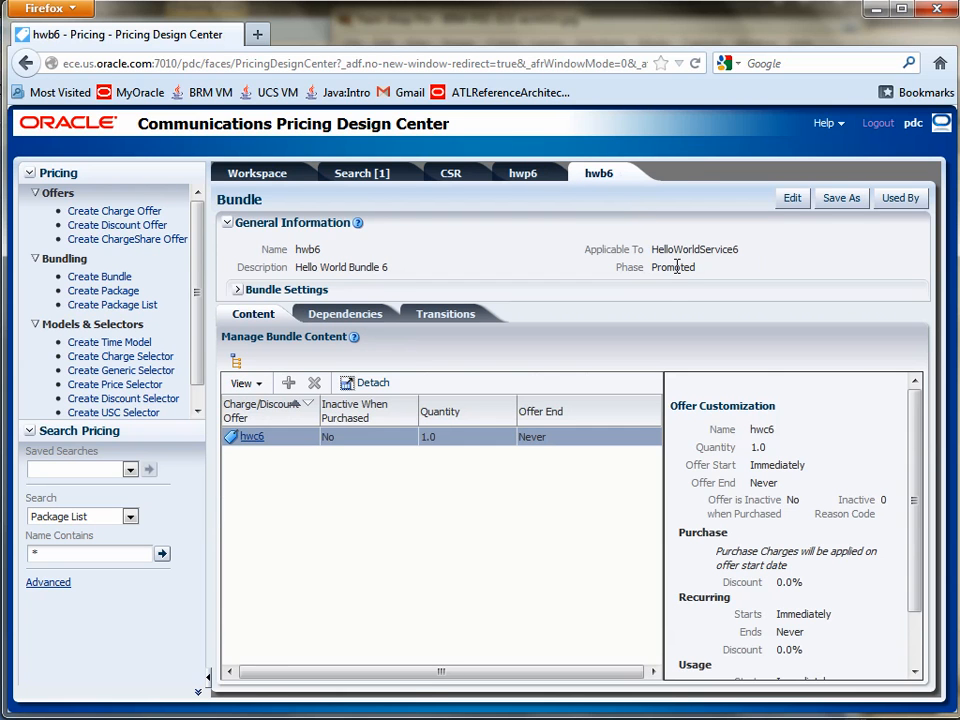
Step: Highlight the Phase value of the hwb6 bundle and of its hwc6 charge offer, and return to the hwp6 package
double_click(675, 268)
click(255, 437)
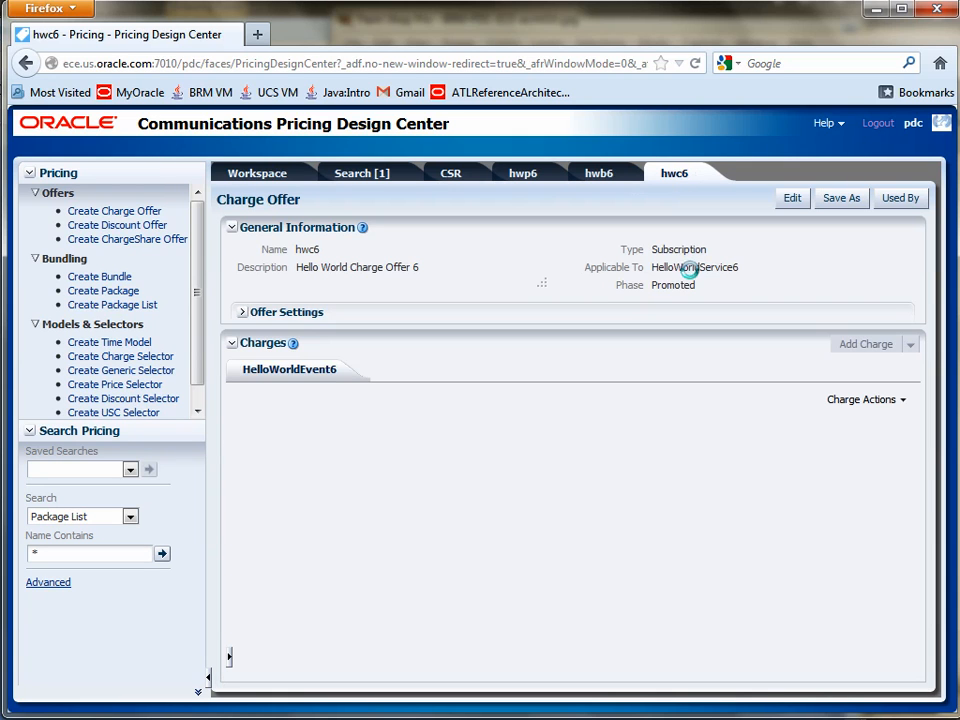
double_click(678, 285)
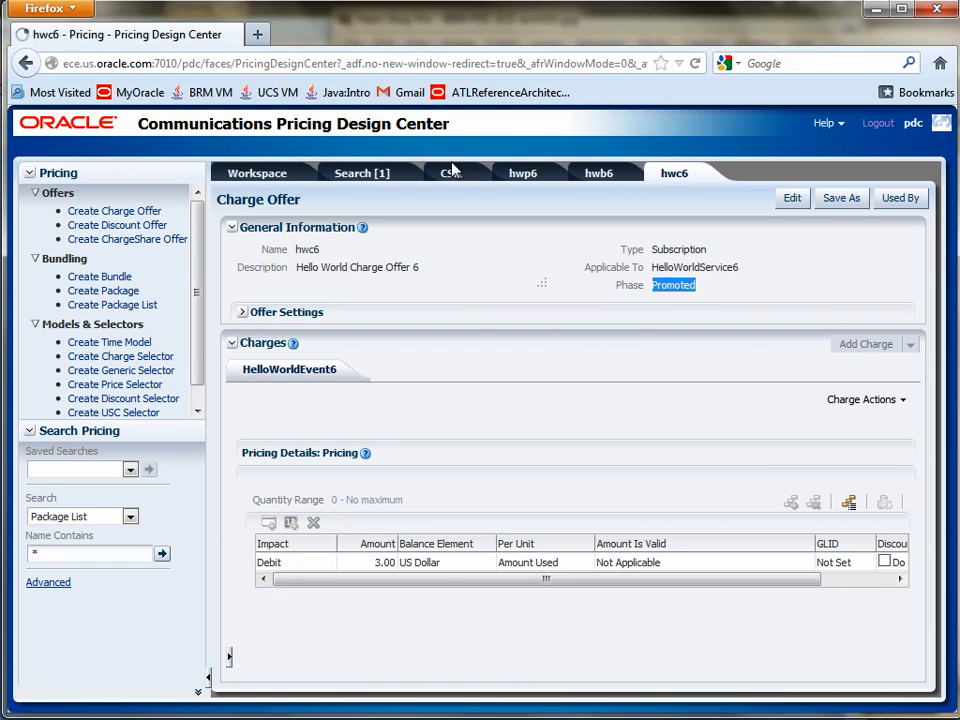
click(524, 175)
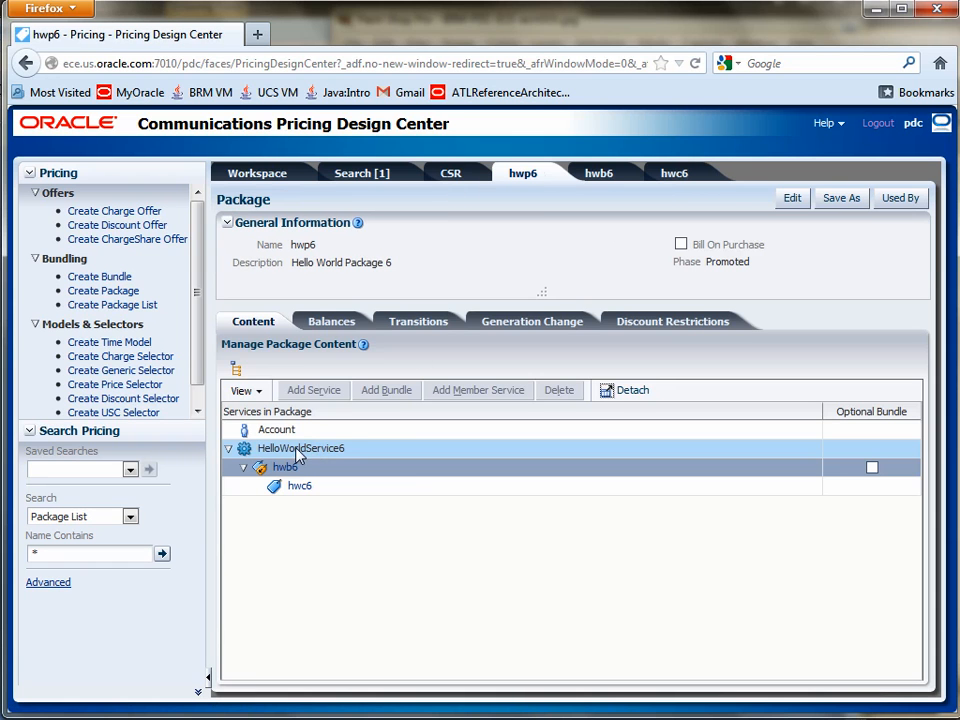